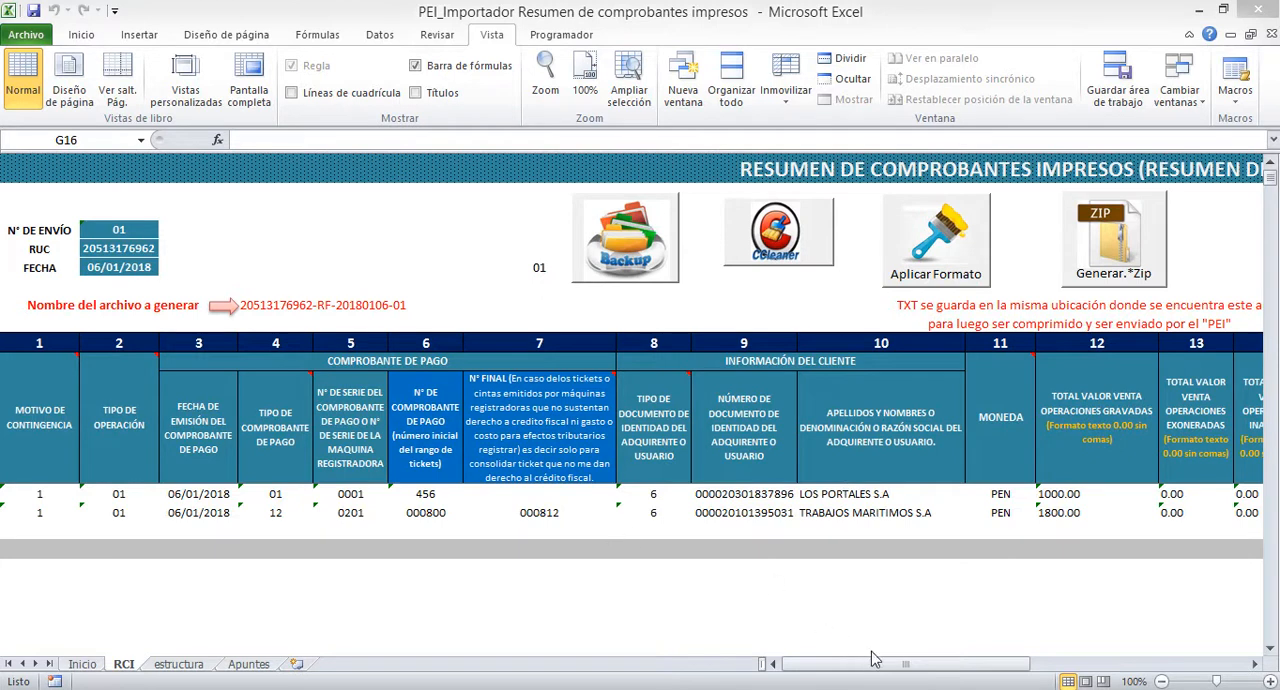
Examine the Anexo I field structure, its validations and the closing file-naming notes on the estructura sheet
left_click(171, 663)
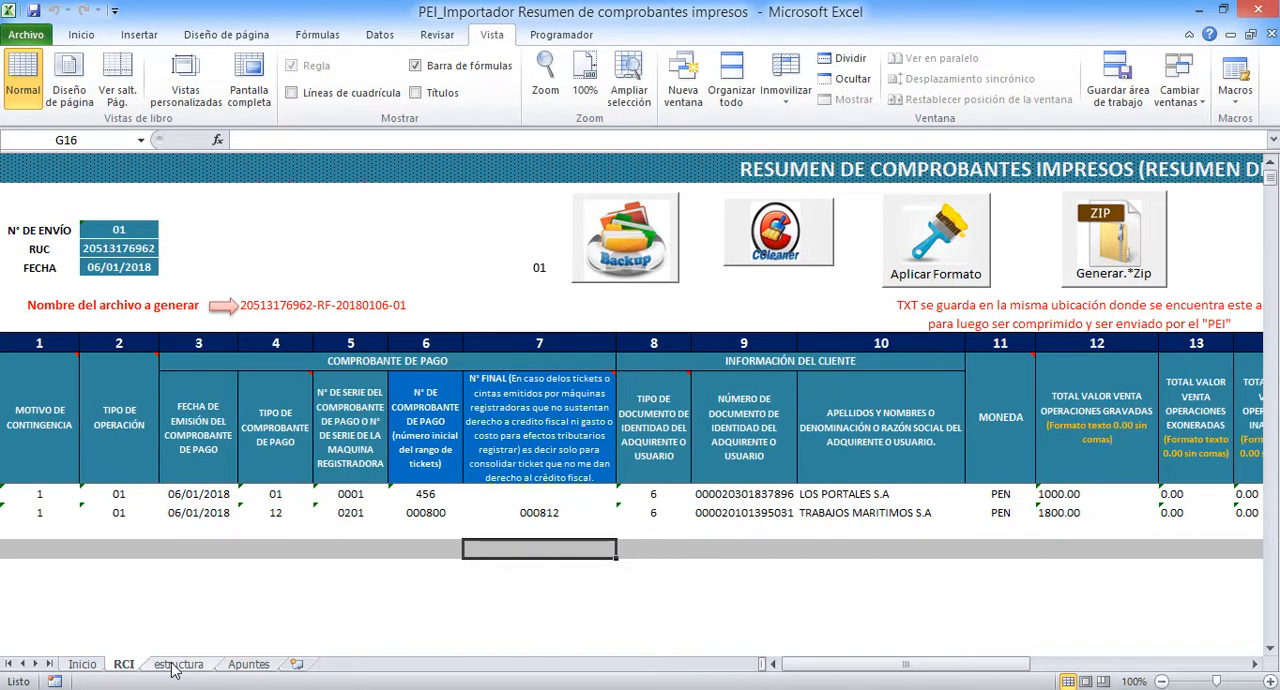
left_click(175, 664)
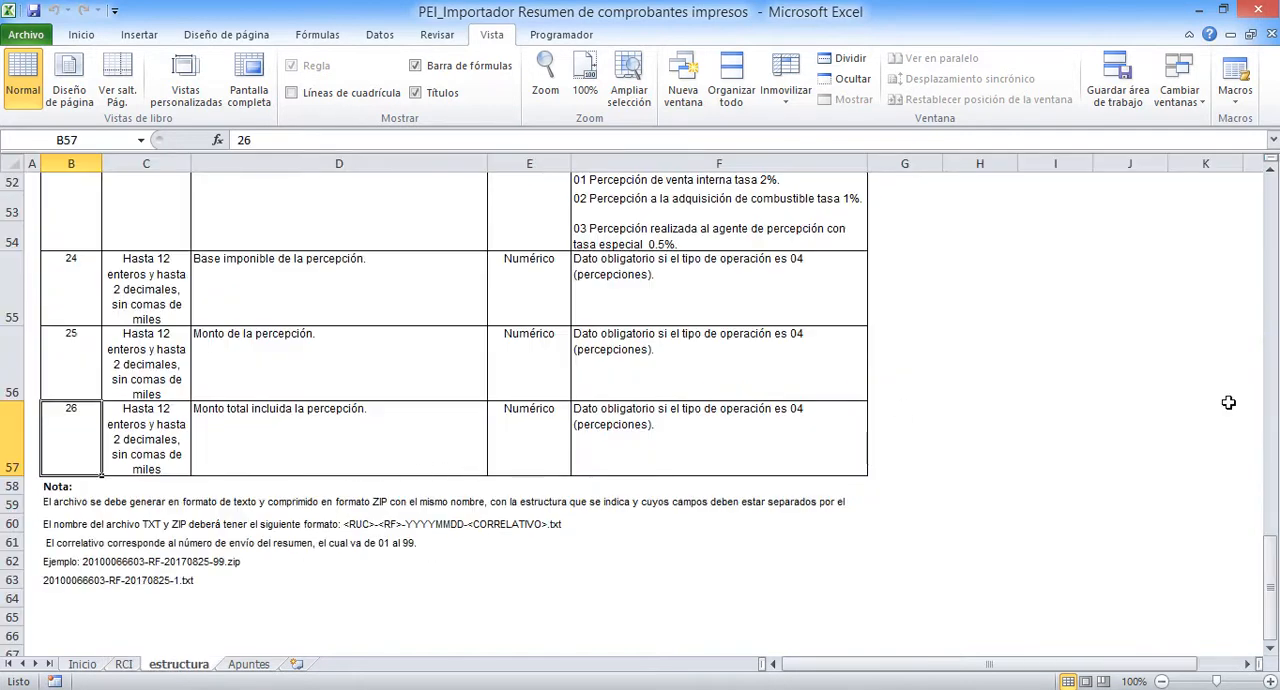
left_click_drag(1270, 568, 1270, 226)
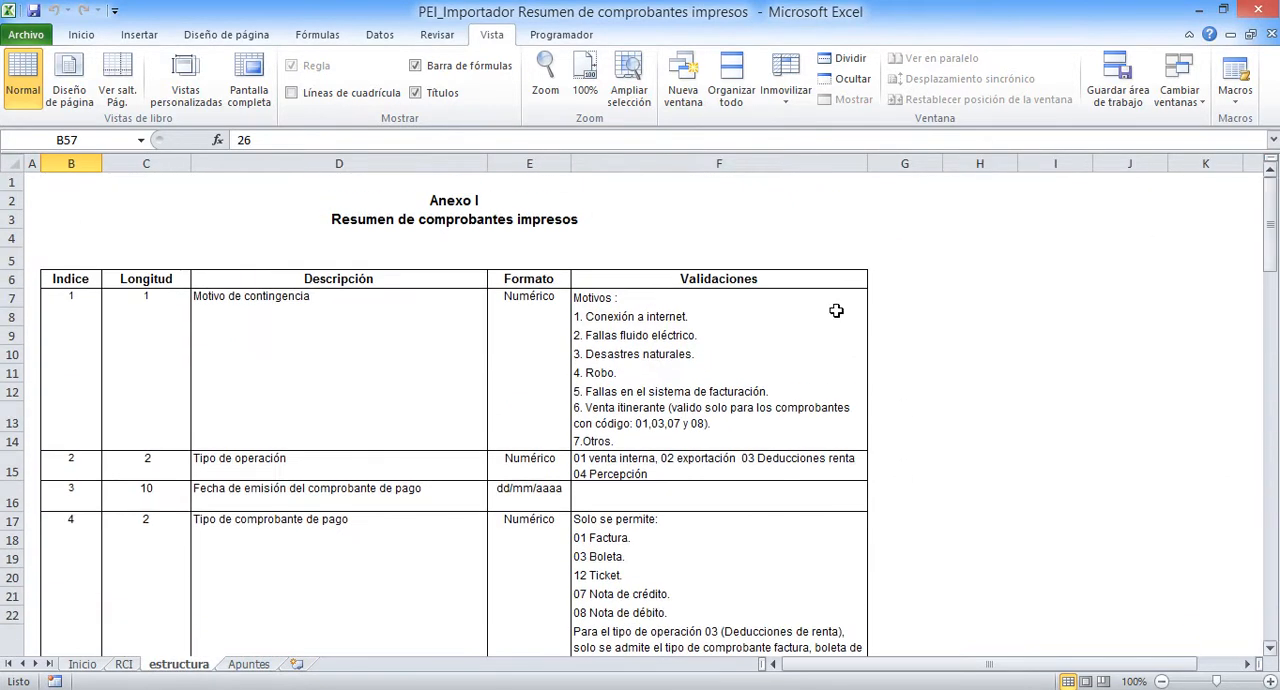
left_click(287, 403)
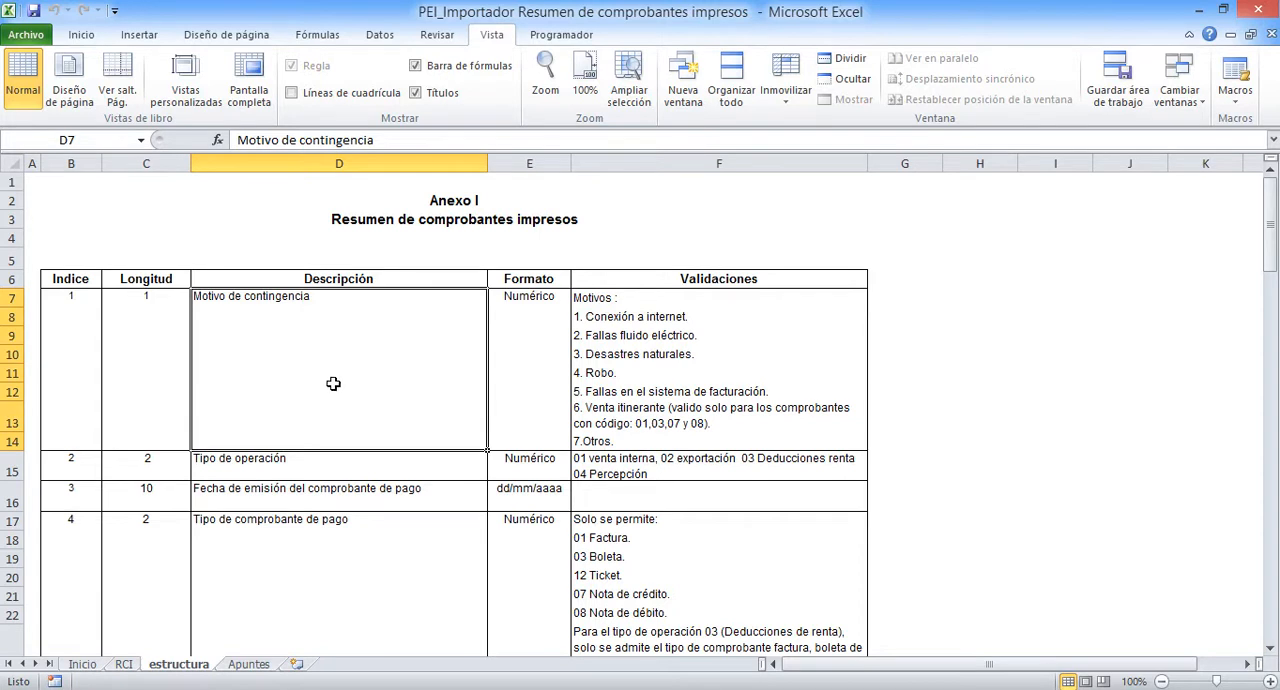
scroll(370, 373, "down", 3)
scroll(370, 373, "down", 14)
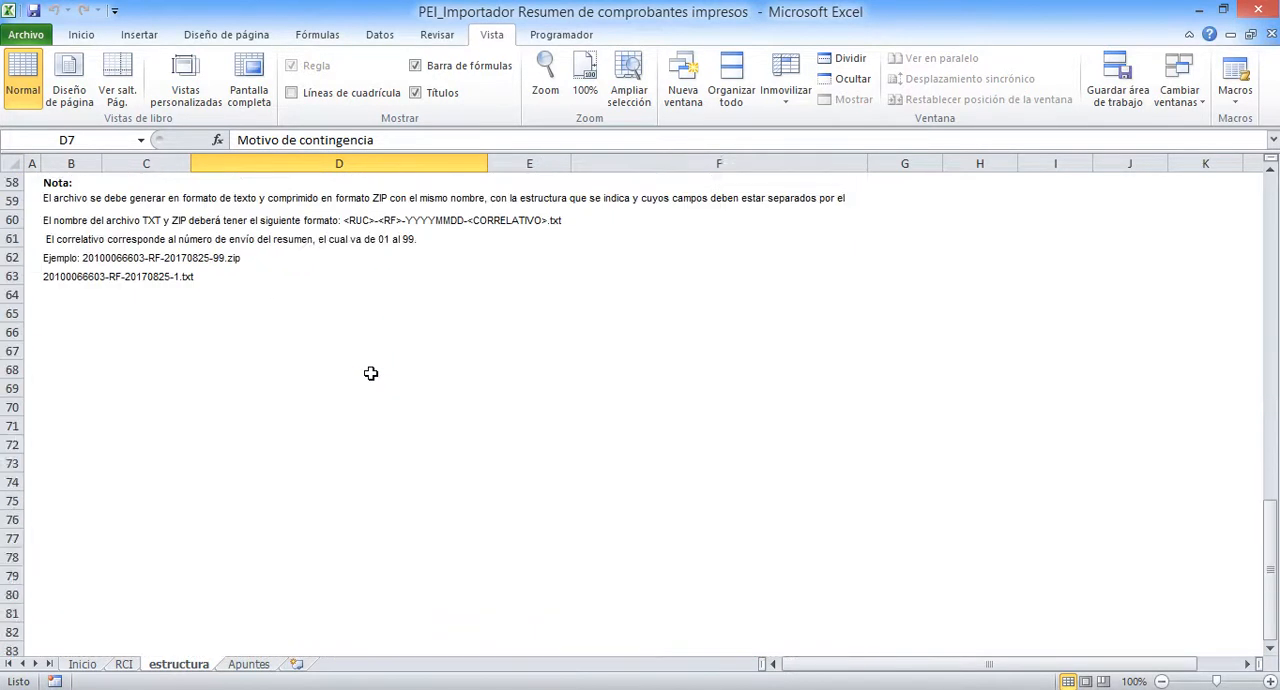
left_click(344, 432)
scroll(350, 427, "up", 3)
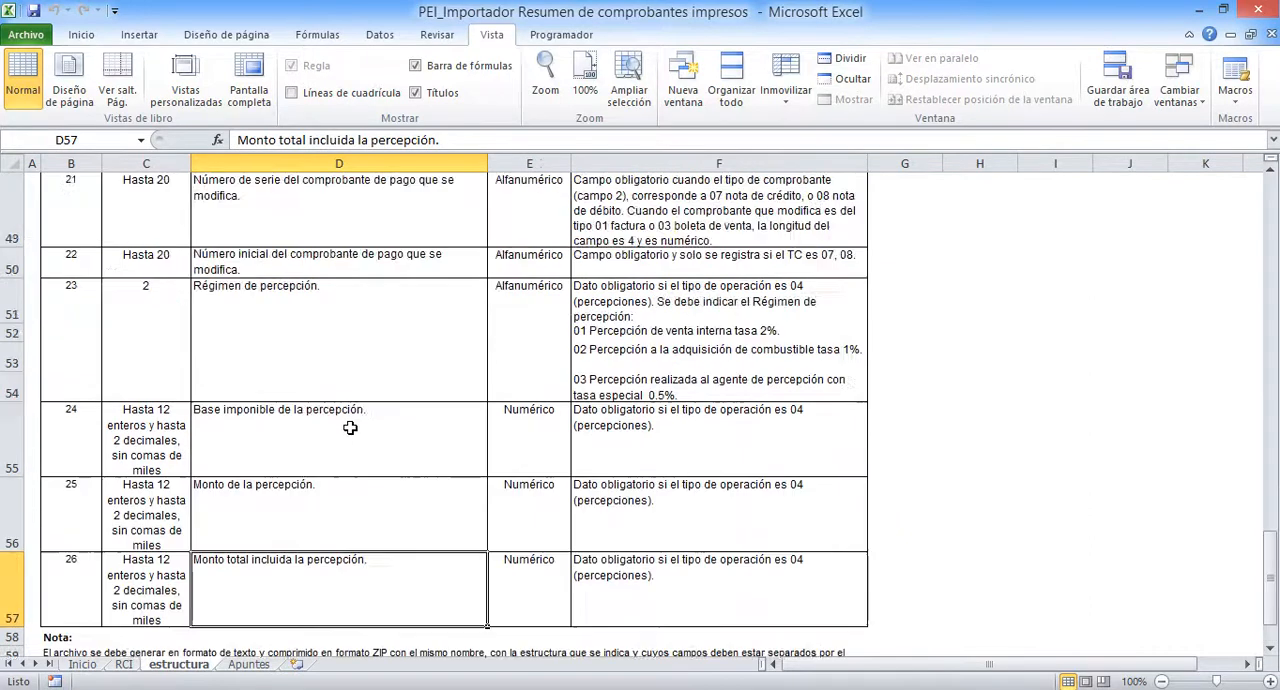
scroll(350, 427, "up", 14)
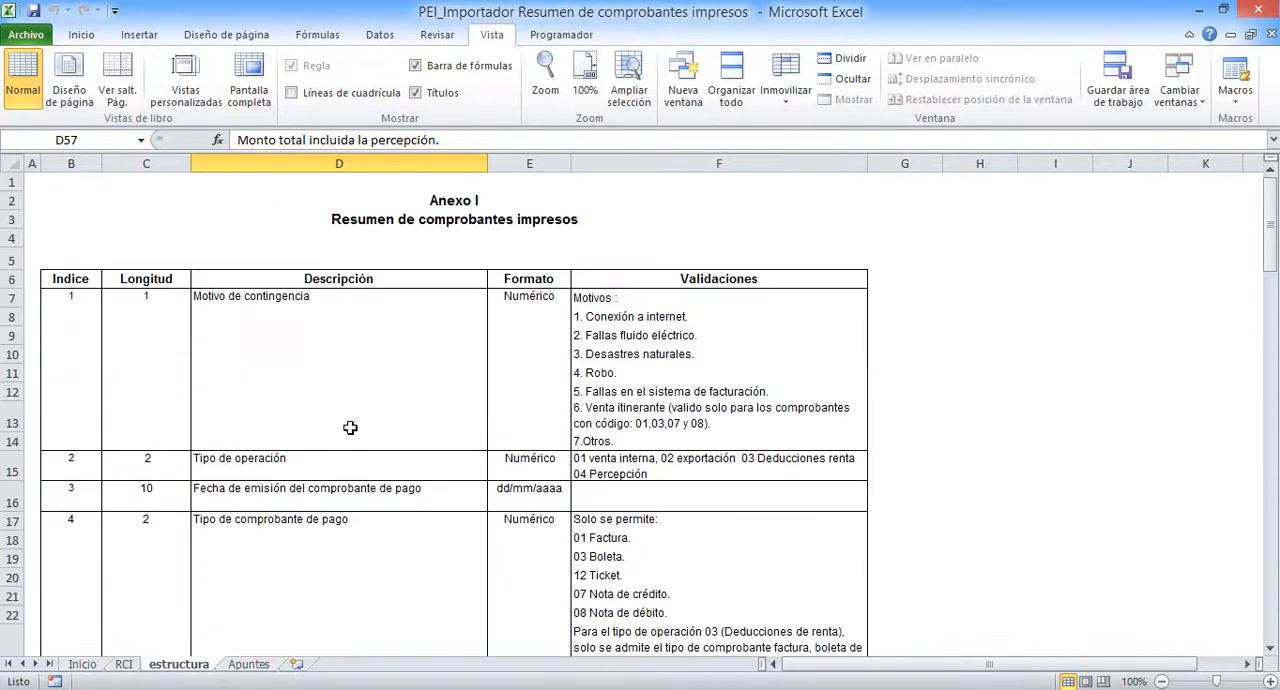
Return to the RCI sheet and review its N° de envío, RUC and Fecha cells
left_click(130, 666)
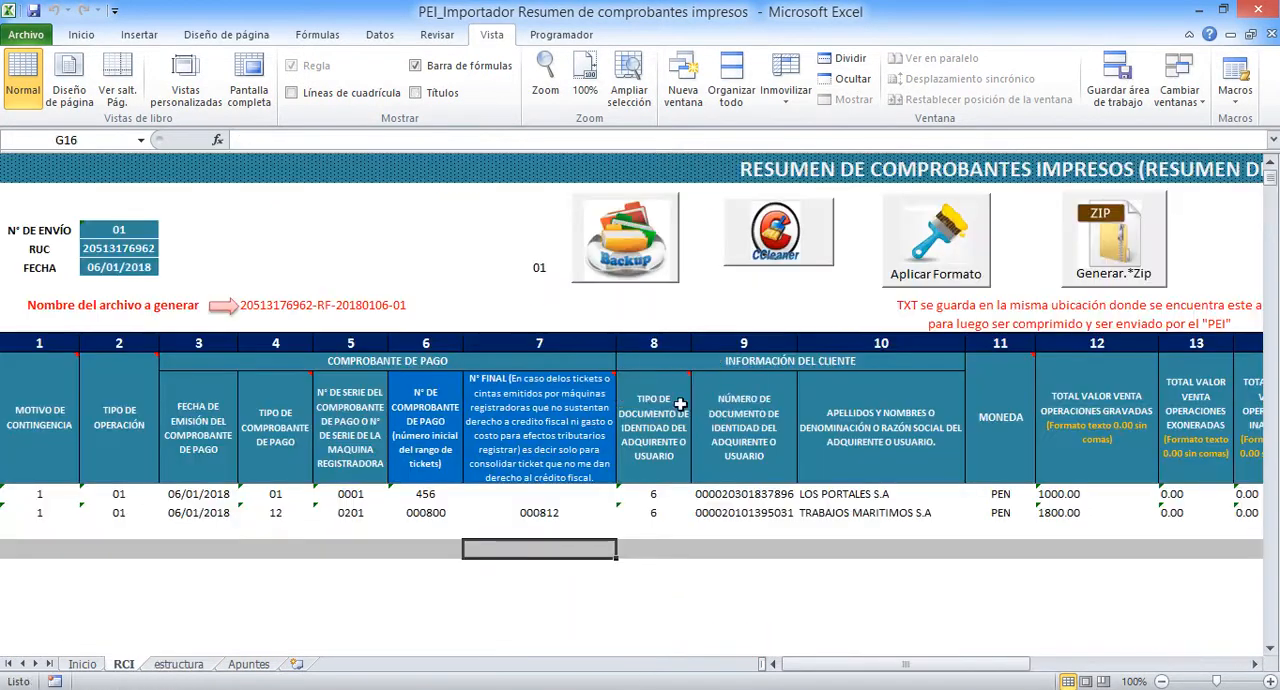
mouse_move(905, 664)
left_mouse_down()
mouse_move(1101, 663)
mouse_move(900, 664)
left_mouse_up()
left_click(120, 231)
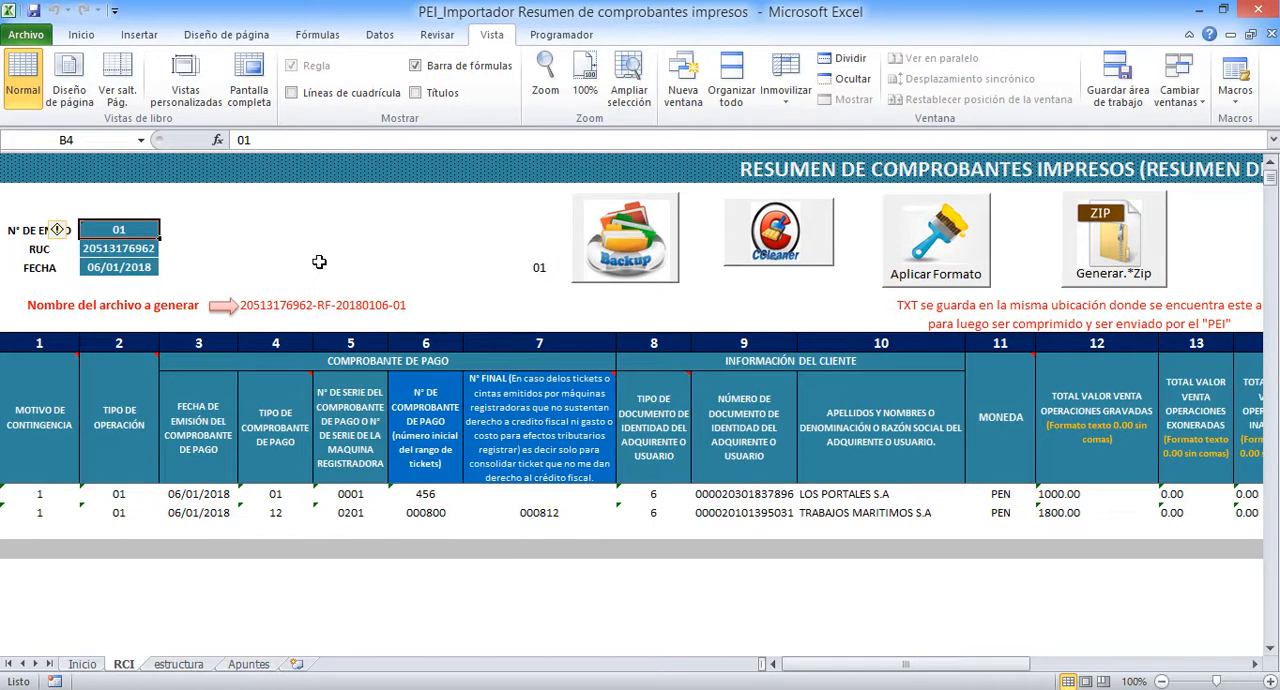
left_click(126, 248)
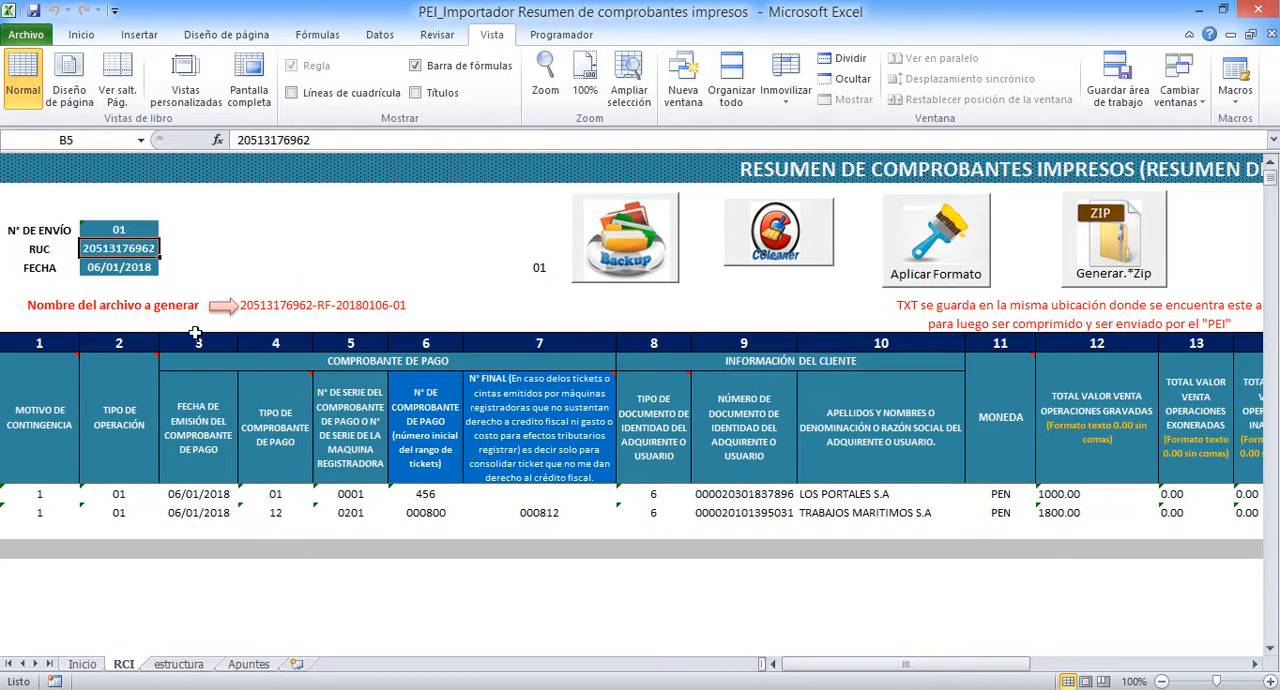
left_click(110, 267)
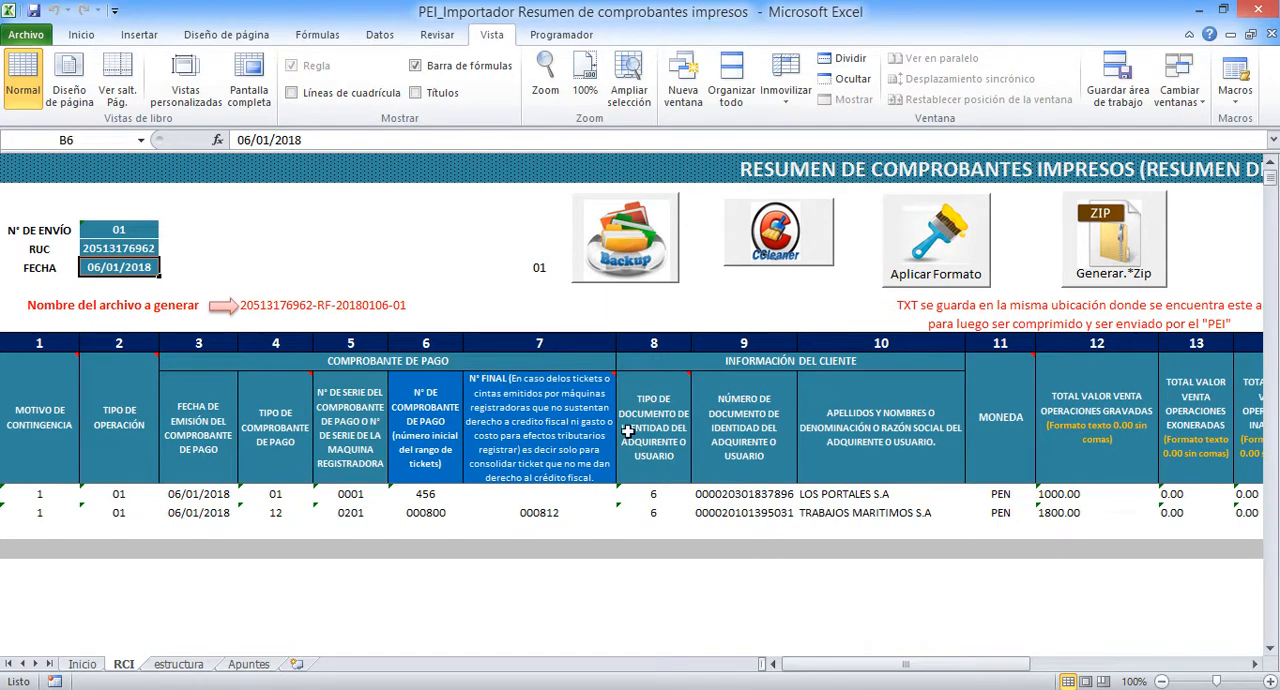
Review the headings and code notes of columns 1 to 6, from Motivo de contingencia to N° de comprobante de pago
left_click_drag(815, 672, 713, 657)
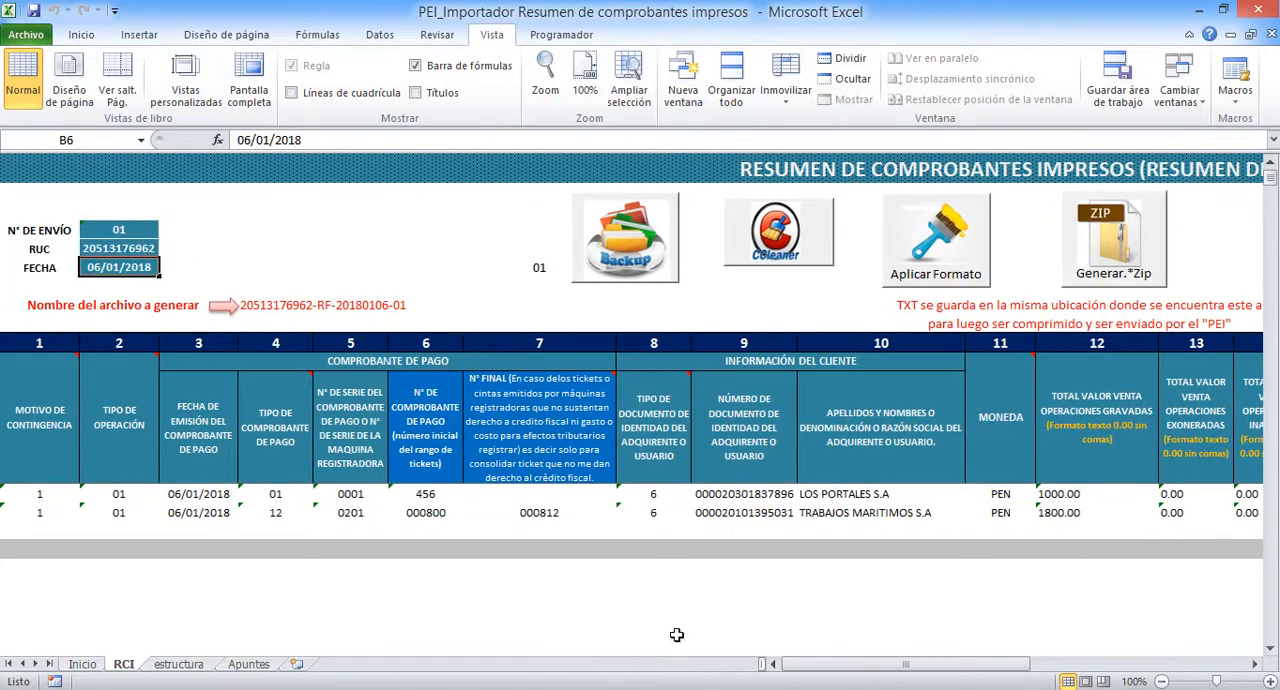
left_click(42, 421)
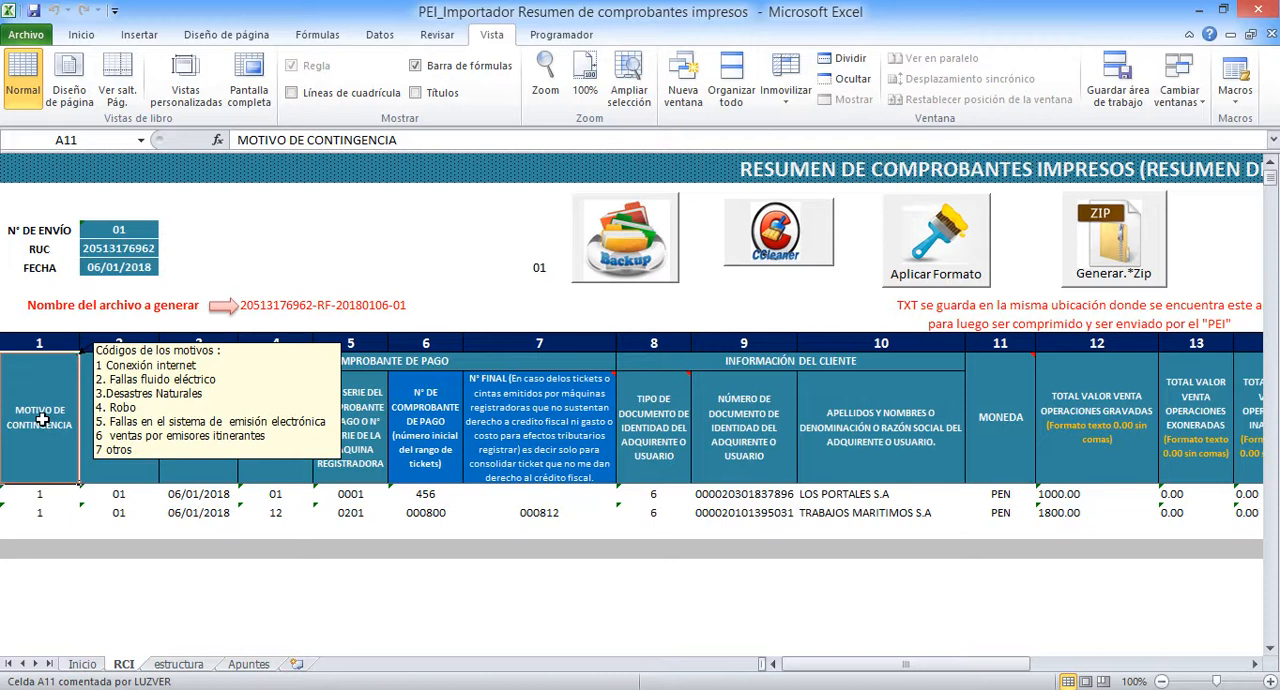
left_click(127, 386)
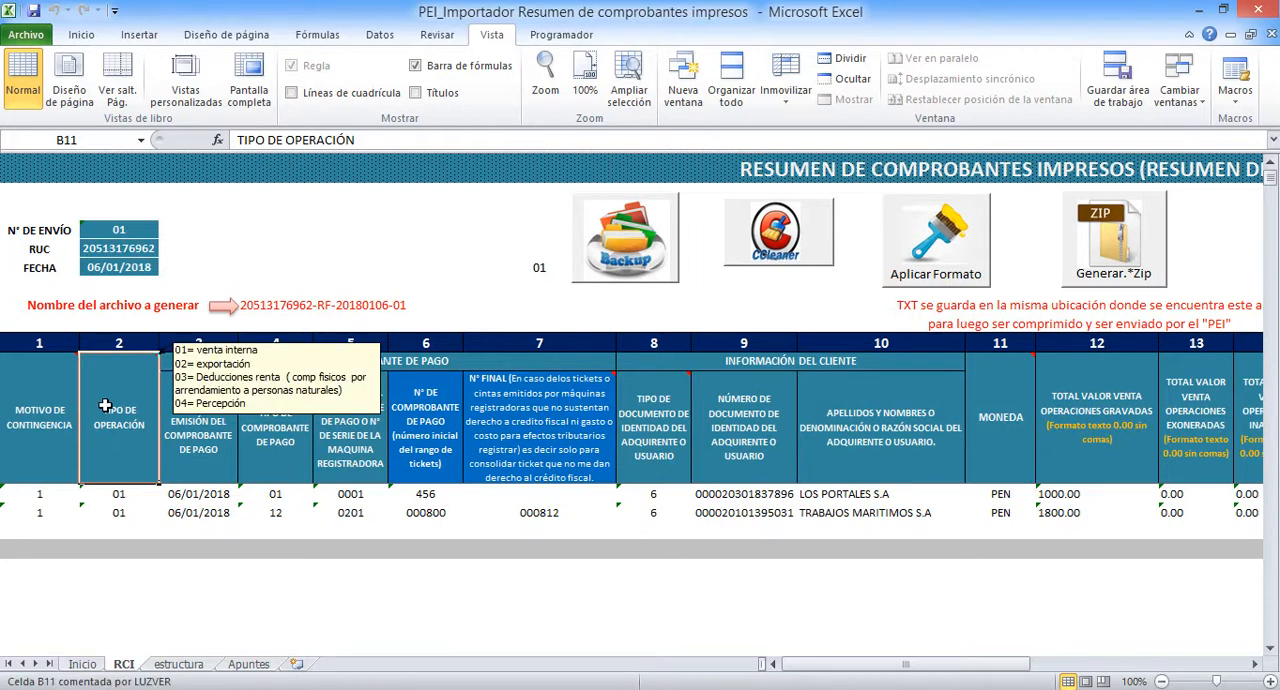
left_click(207, 413)
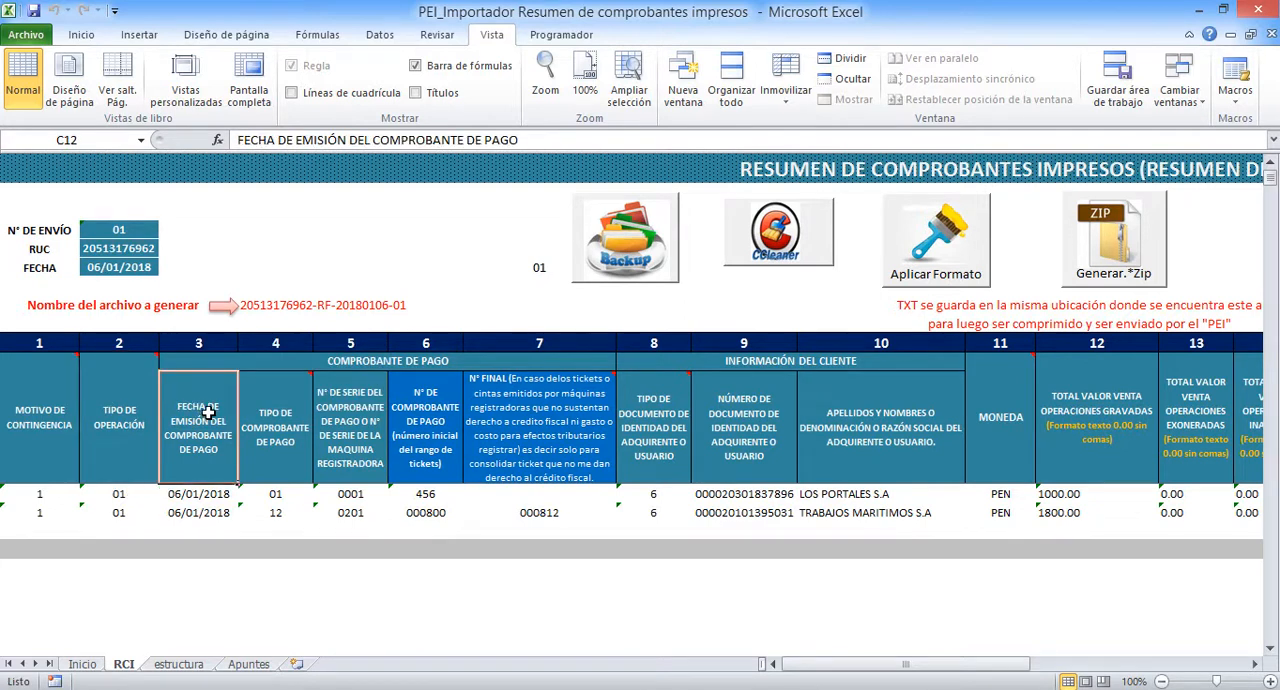
left_click(278, 413)
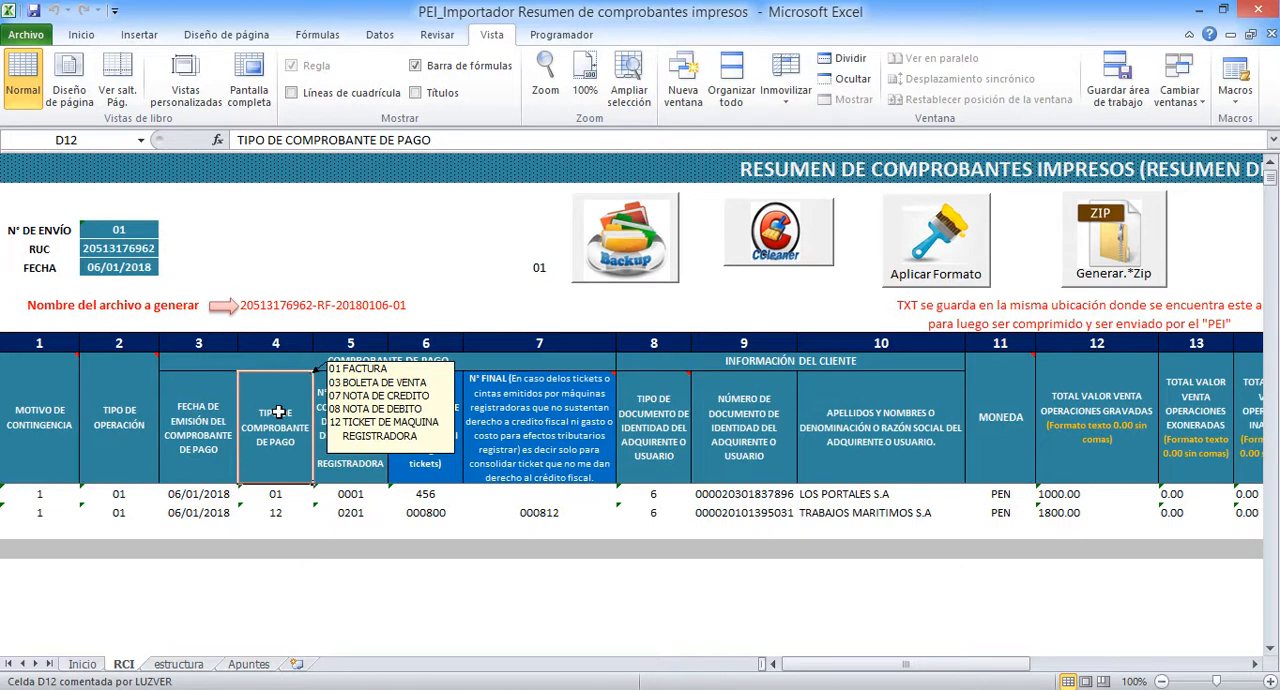
left_click(343, 432)
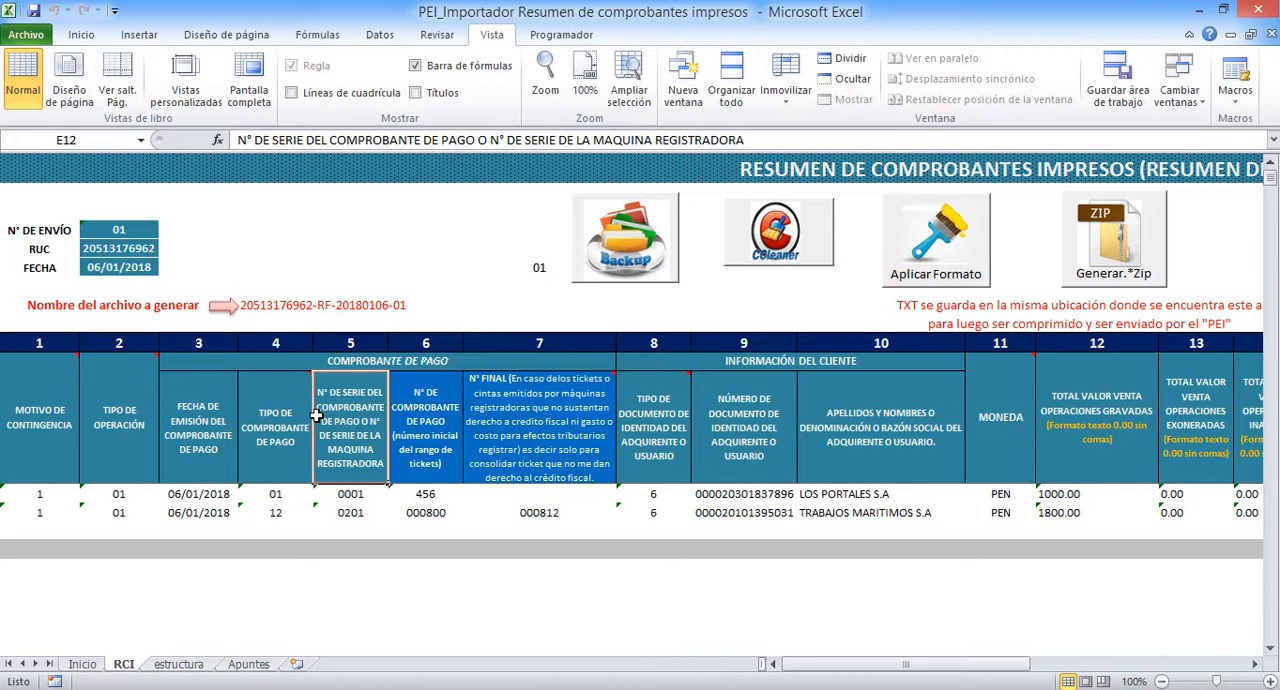
left_click(436, 414)
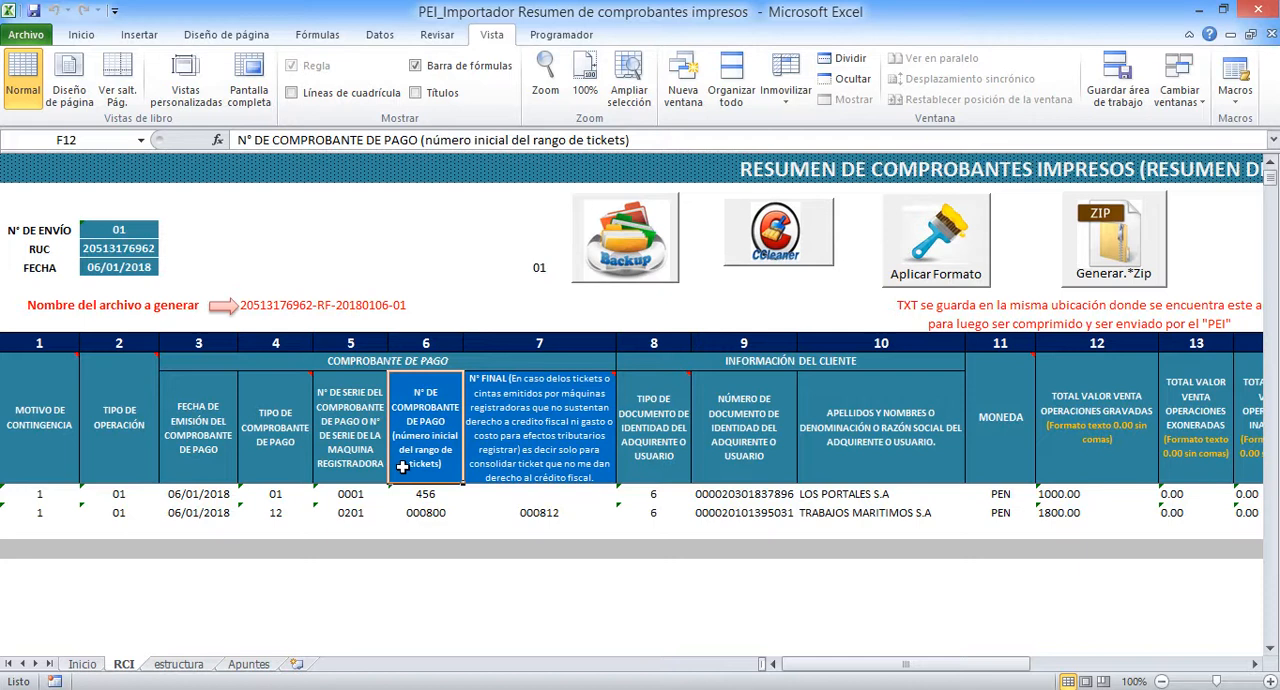
Inspect the voucher type, initial number and final number in the second data row, the ticket example
left_click(268, 513)
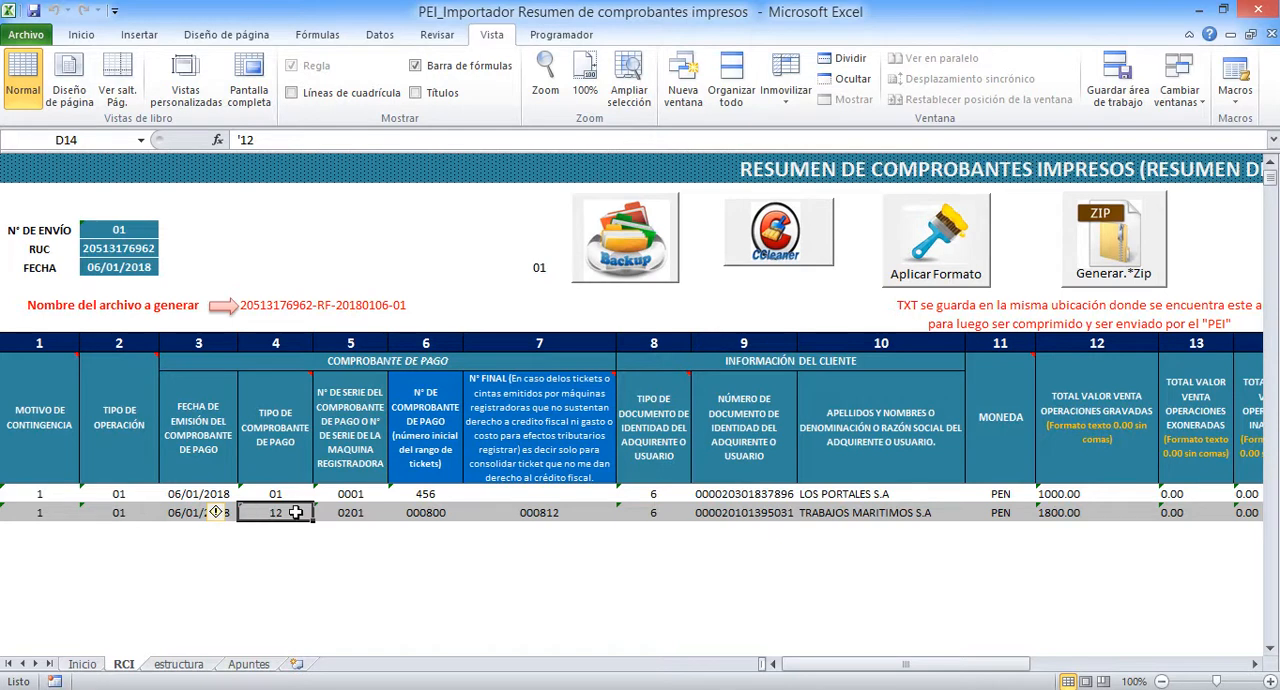
left_click(428, 512)
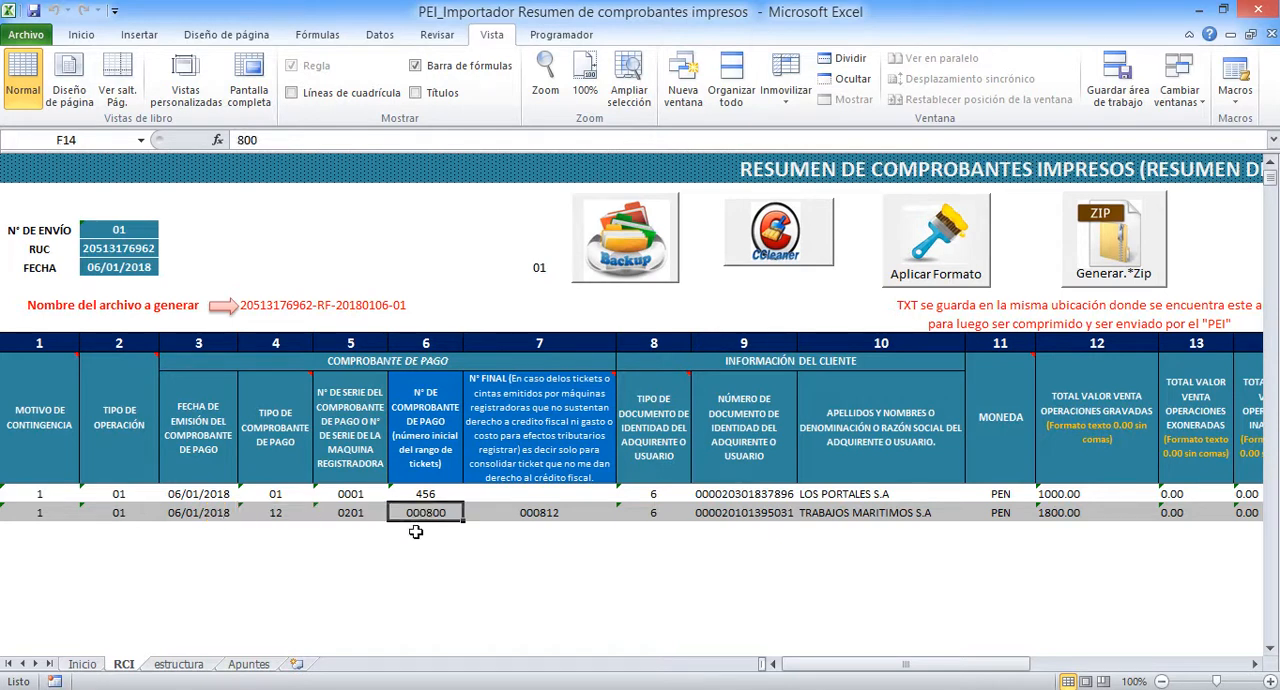
left_click(538, 512)
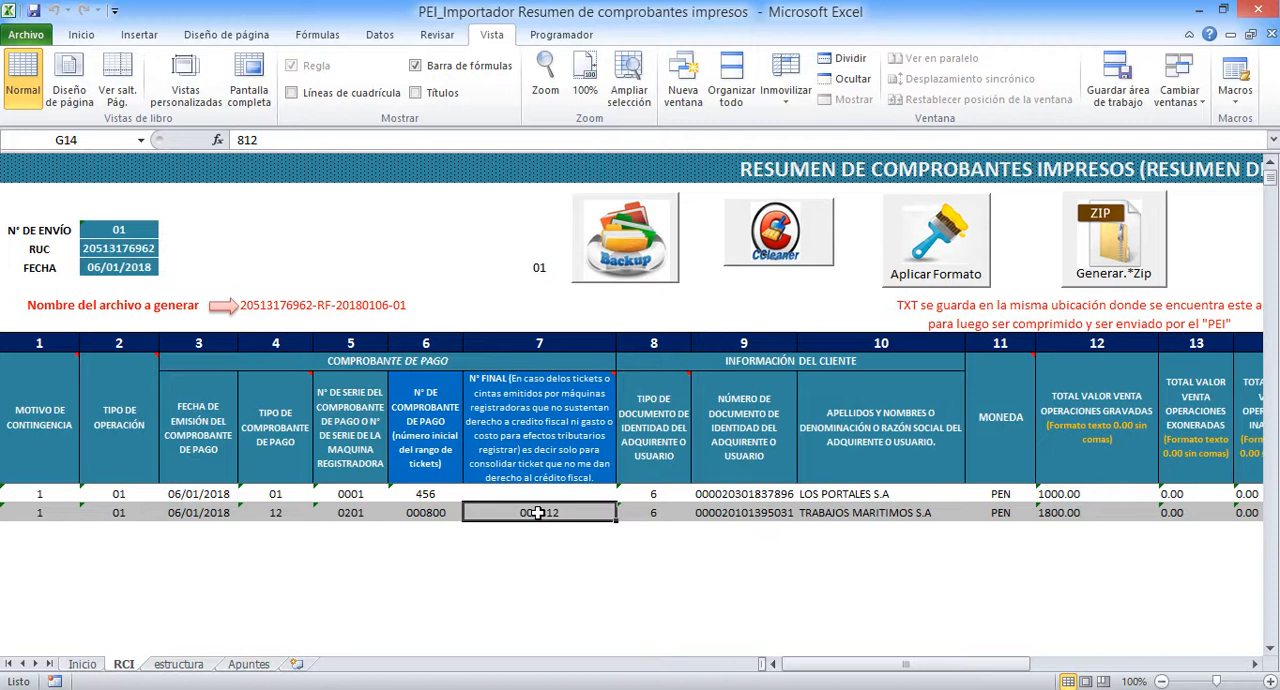
Review the client document type, document number and name columns, plus the Moneda column
left_click(672, 433)
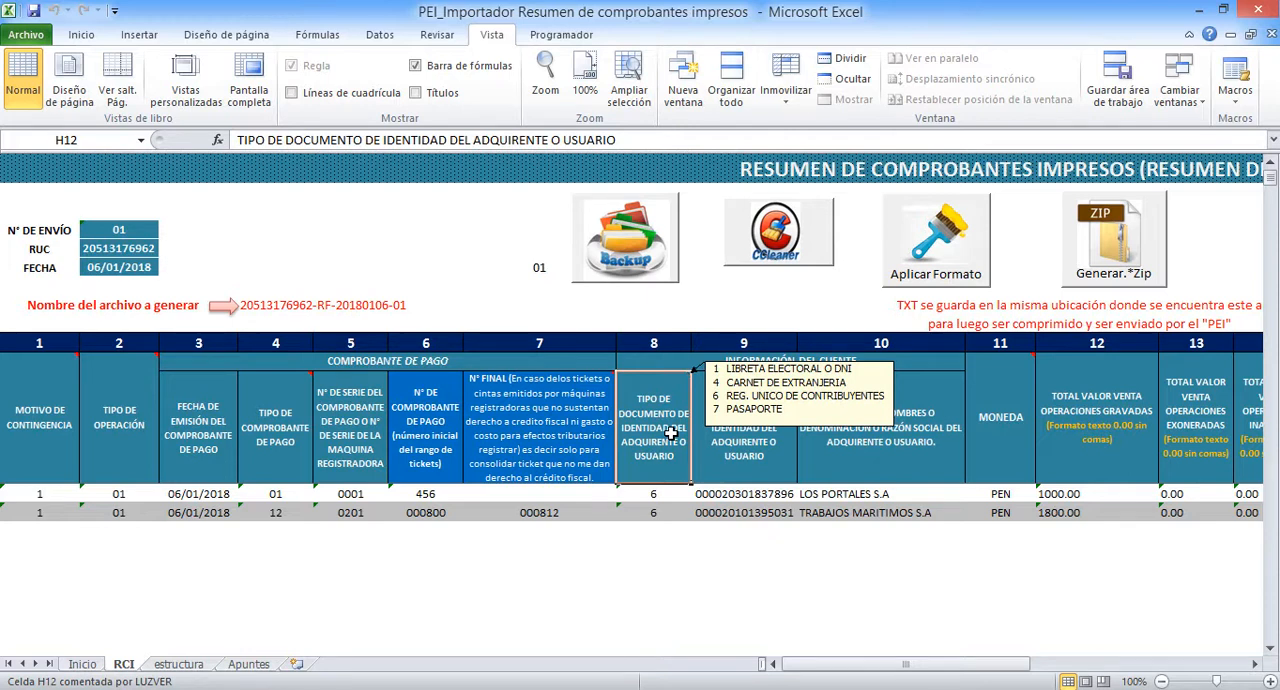
left_click(747, 425)
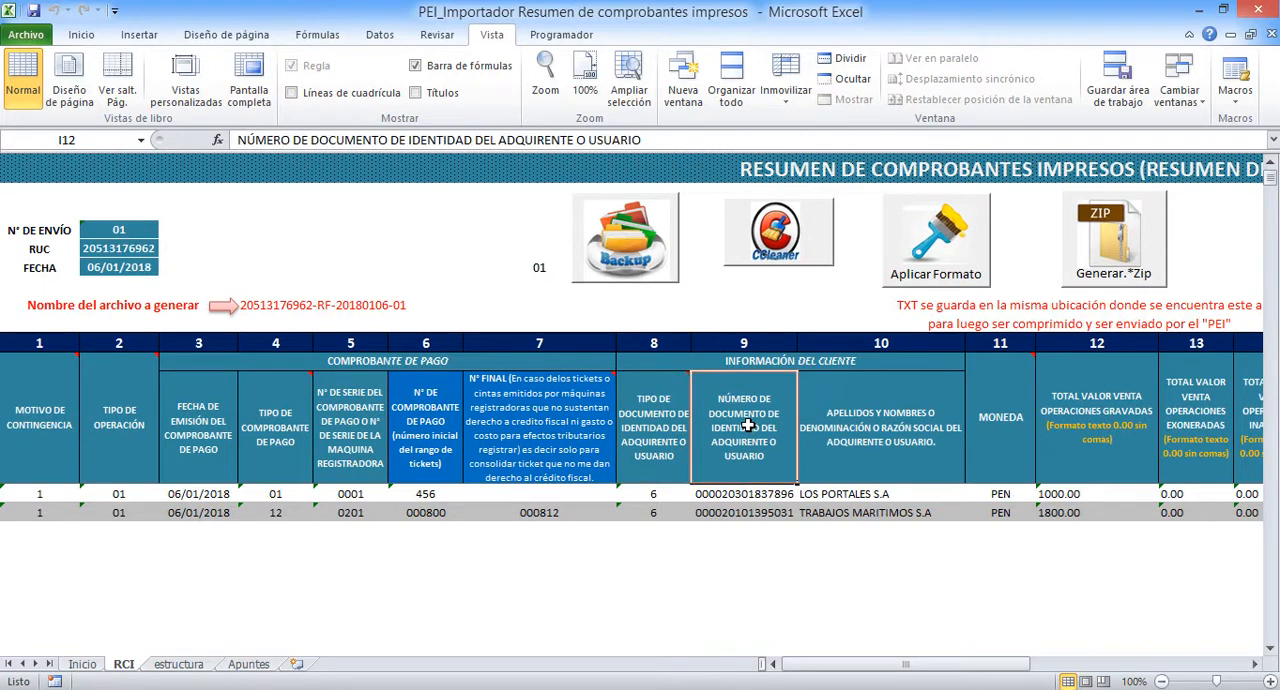
left_click_drag(736, 494, 731, 505)
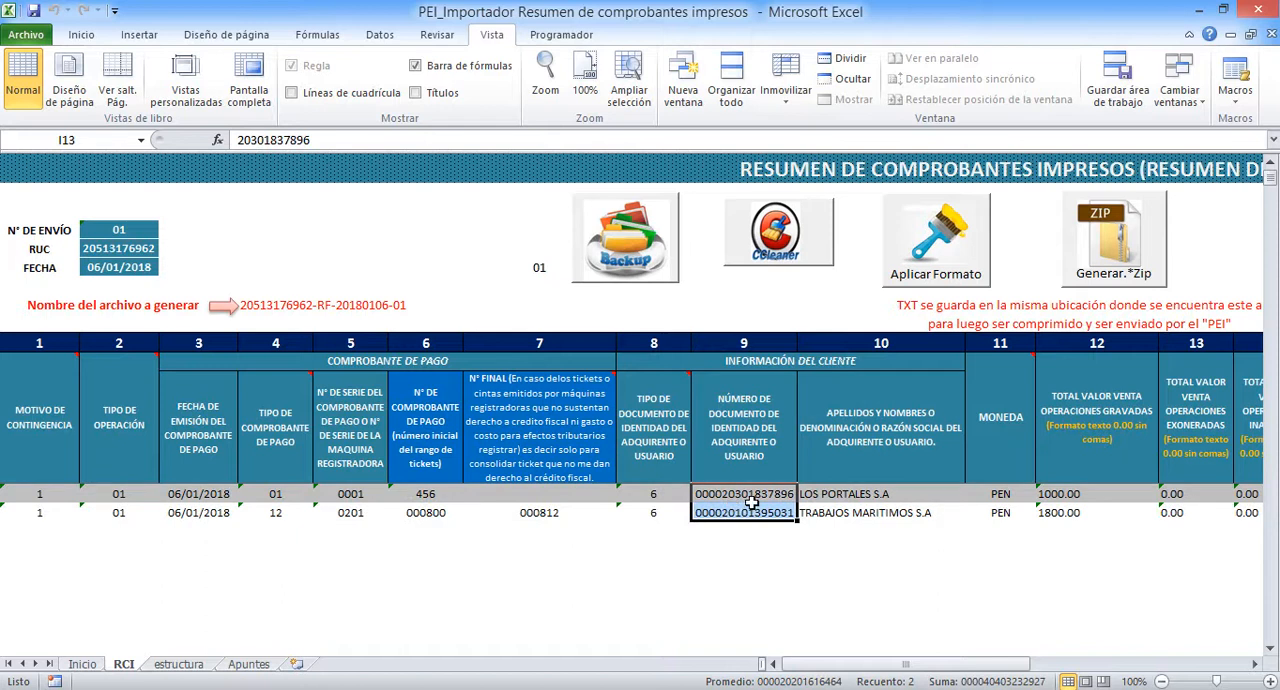
left_click(749, 494)
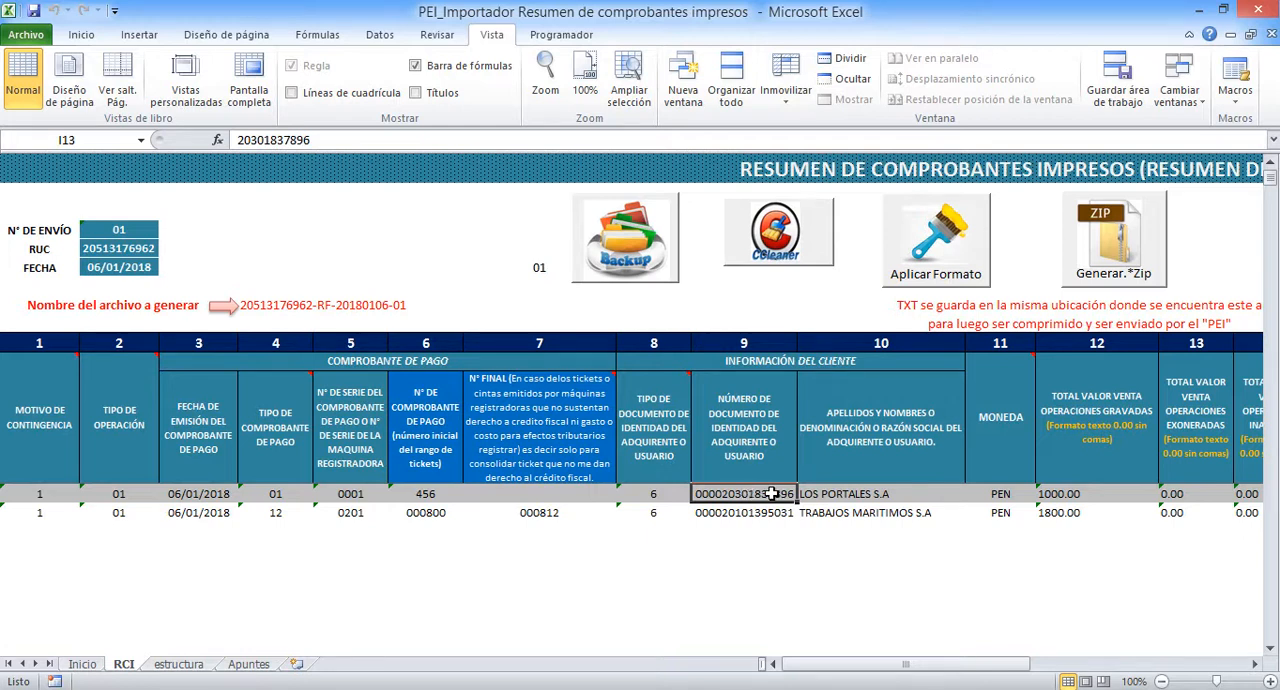
left_click(866, 494)
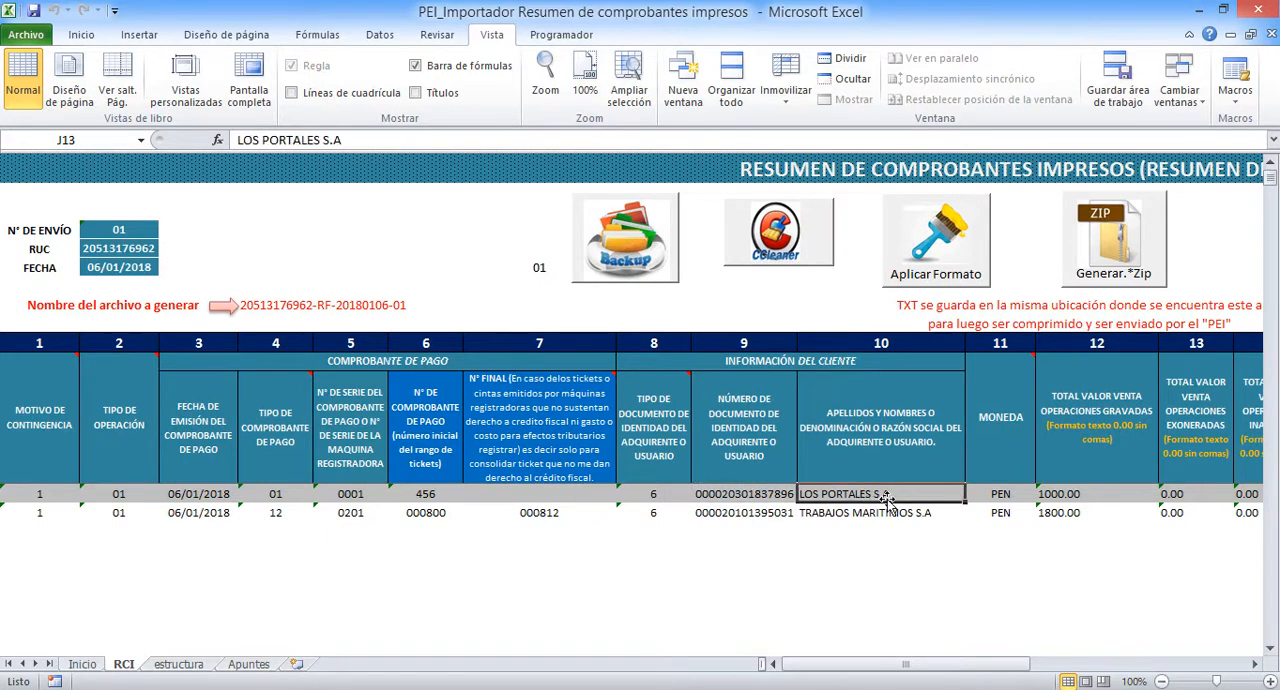
left_click(1005, 431)
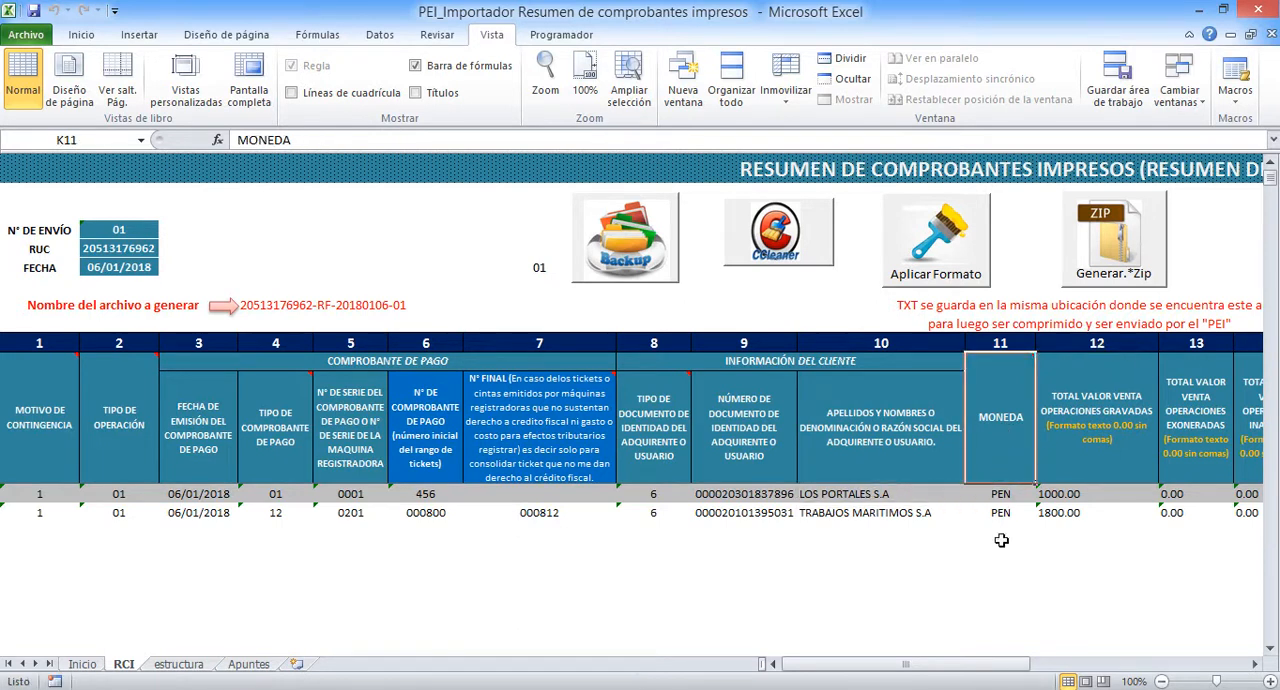
Review the amount columns 12 to 19, from Total valor venta operaciones gravadas to Importe total del comprobante de pago
left_click_drag(955, 666, 1077, 662)
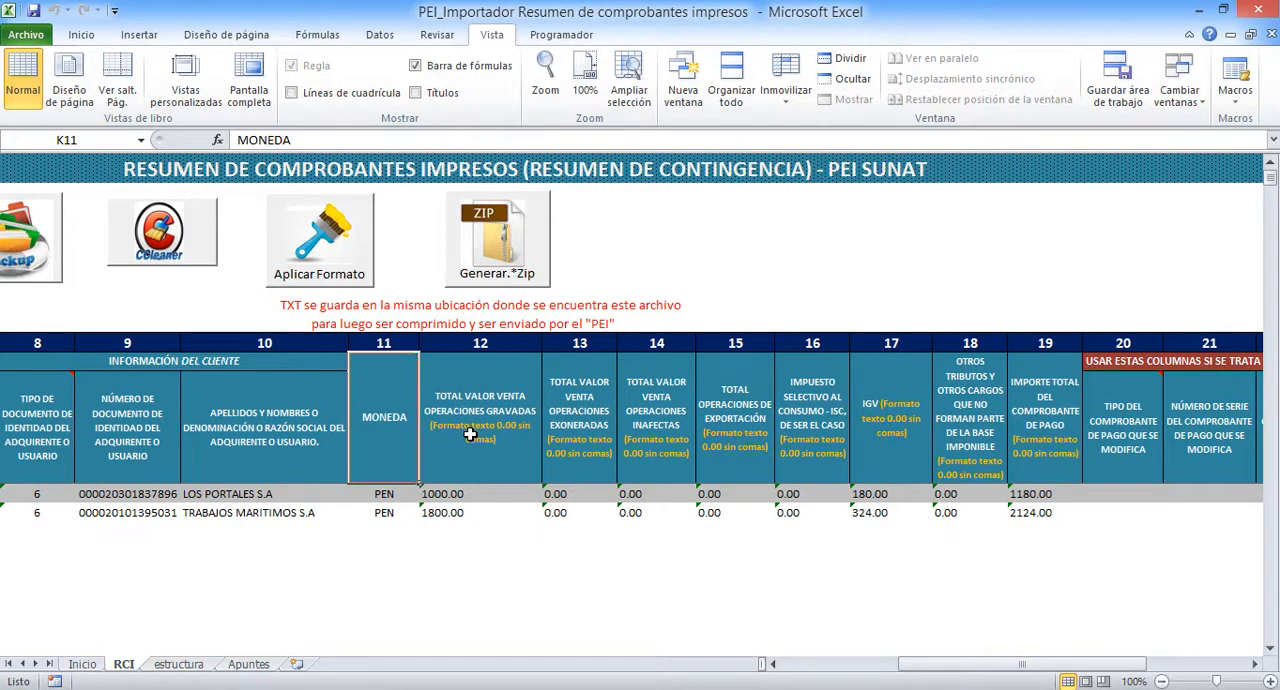
left_click(462, 464)
left_click(587, 420)
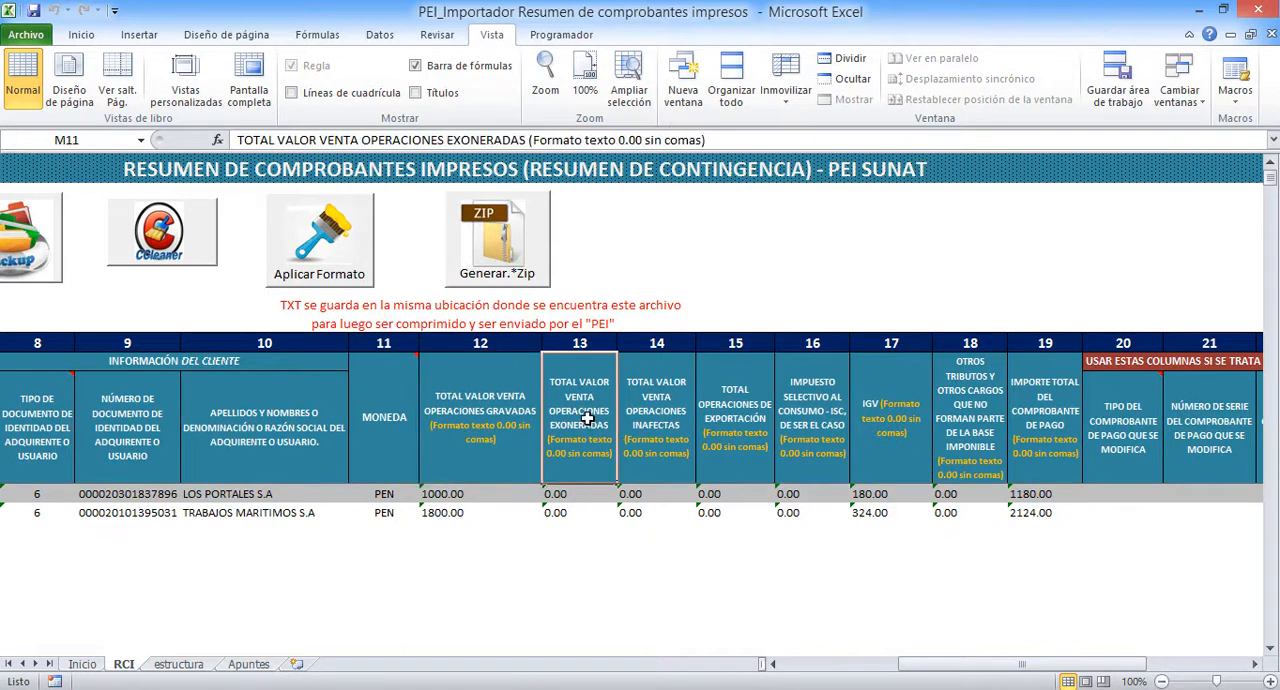
left_click(667, 413)
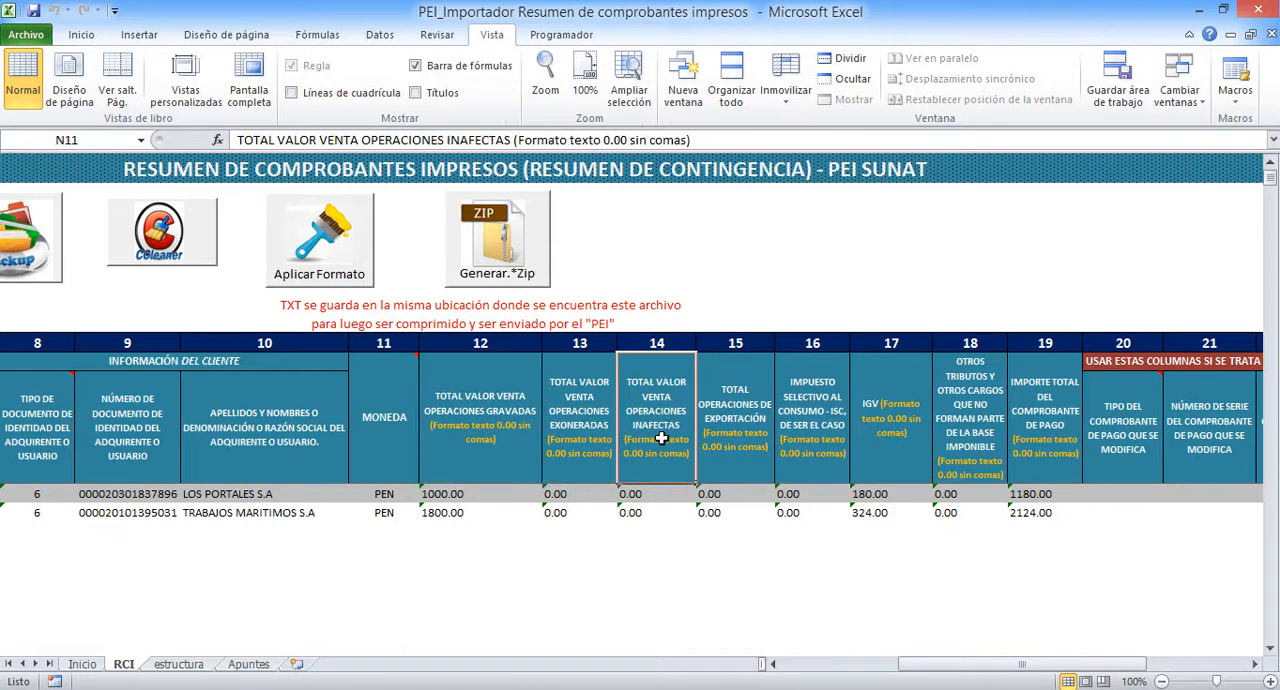
left_click(737, 416)
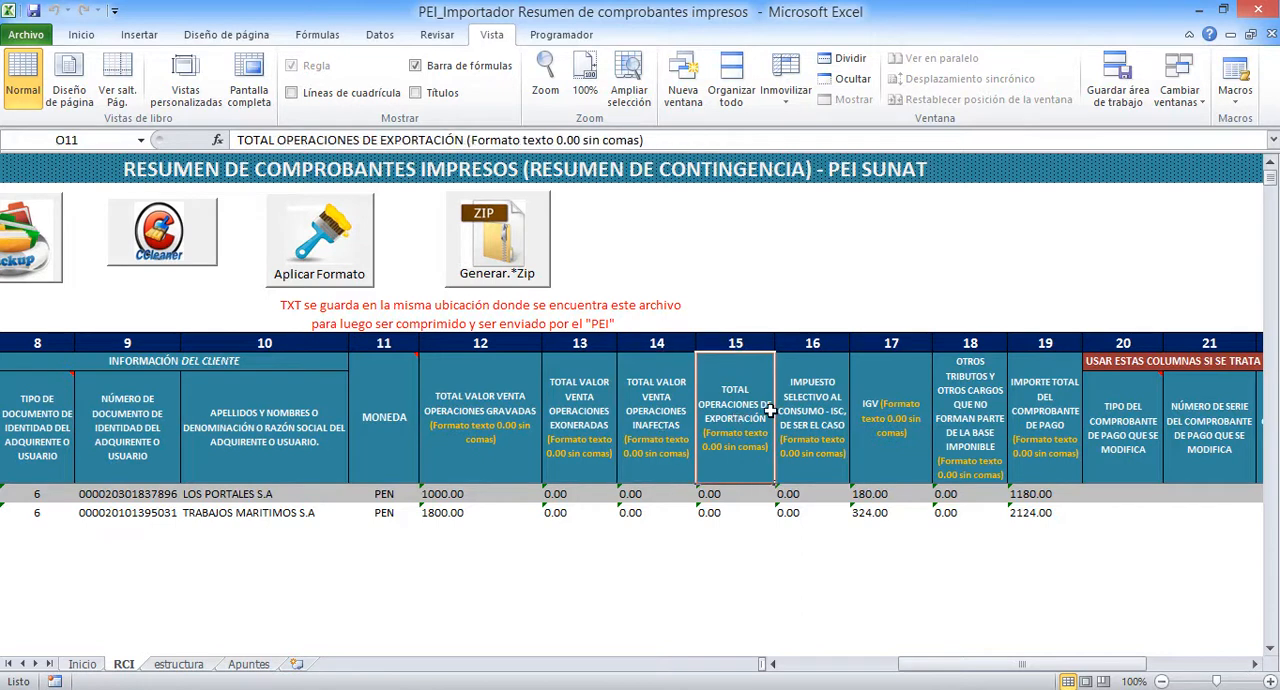
left_click(813, 406)
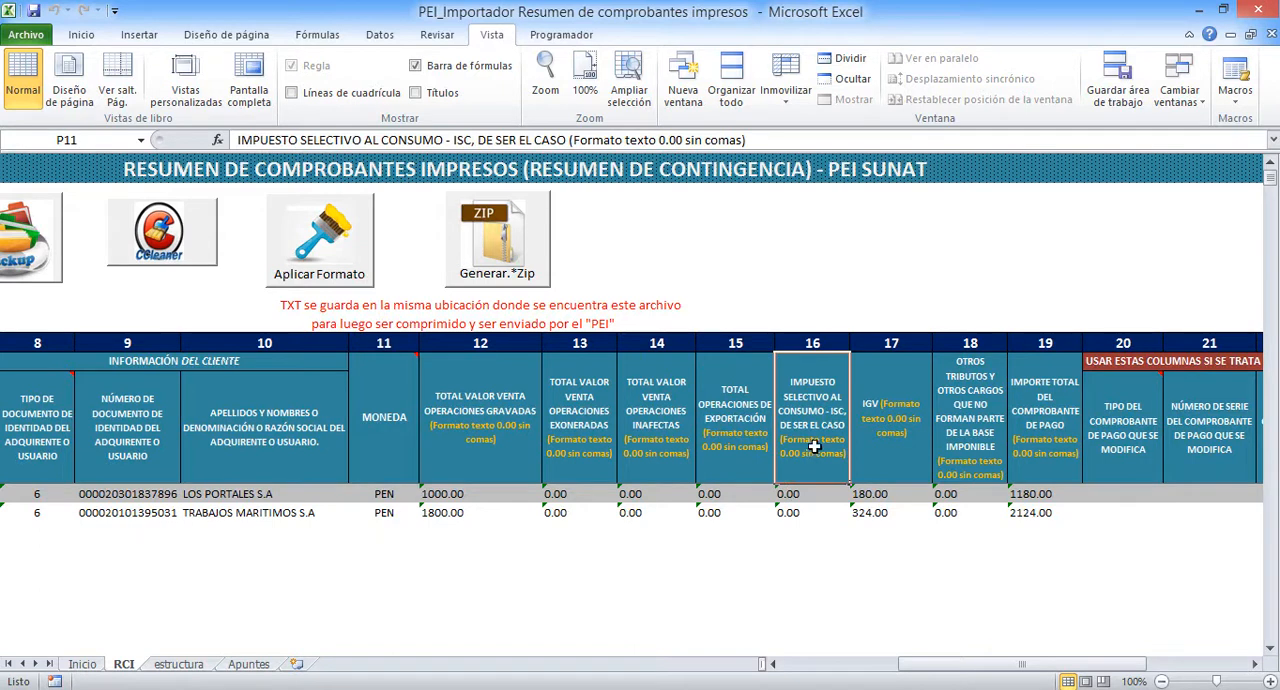
left_click(886, 432)
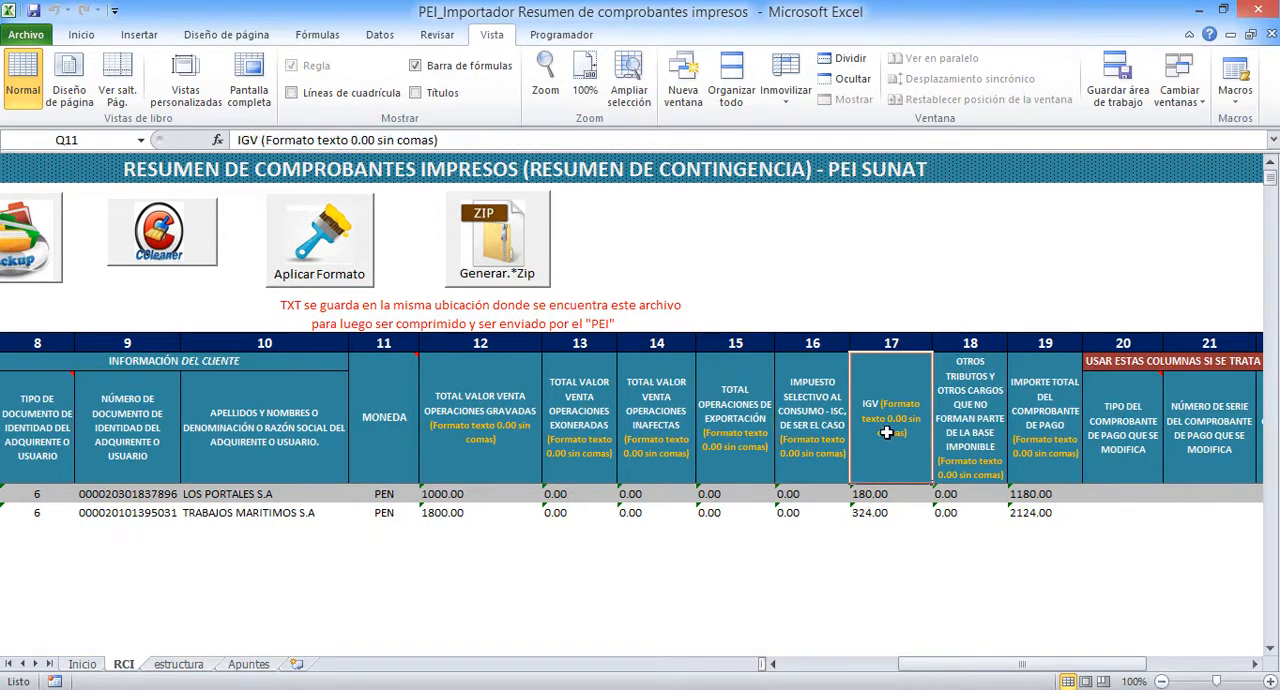
left_click(964, 410)
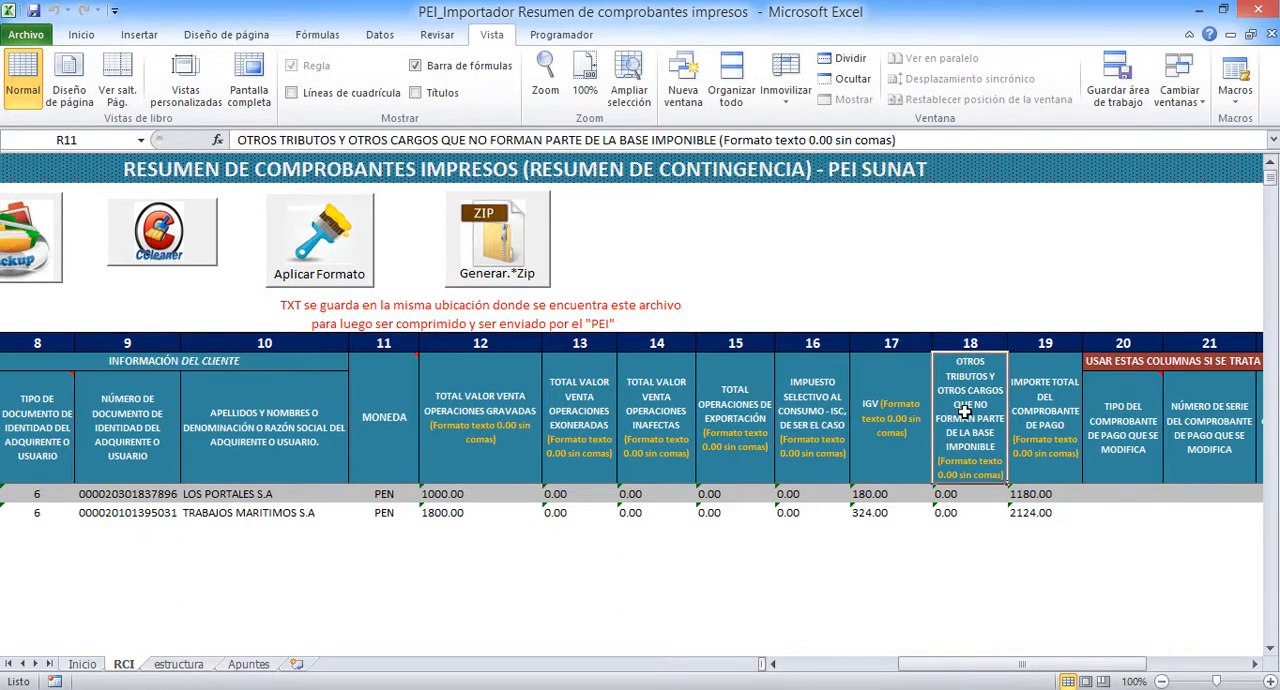
left_click(1044, 408)
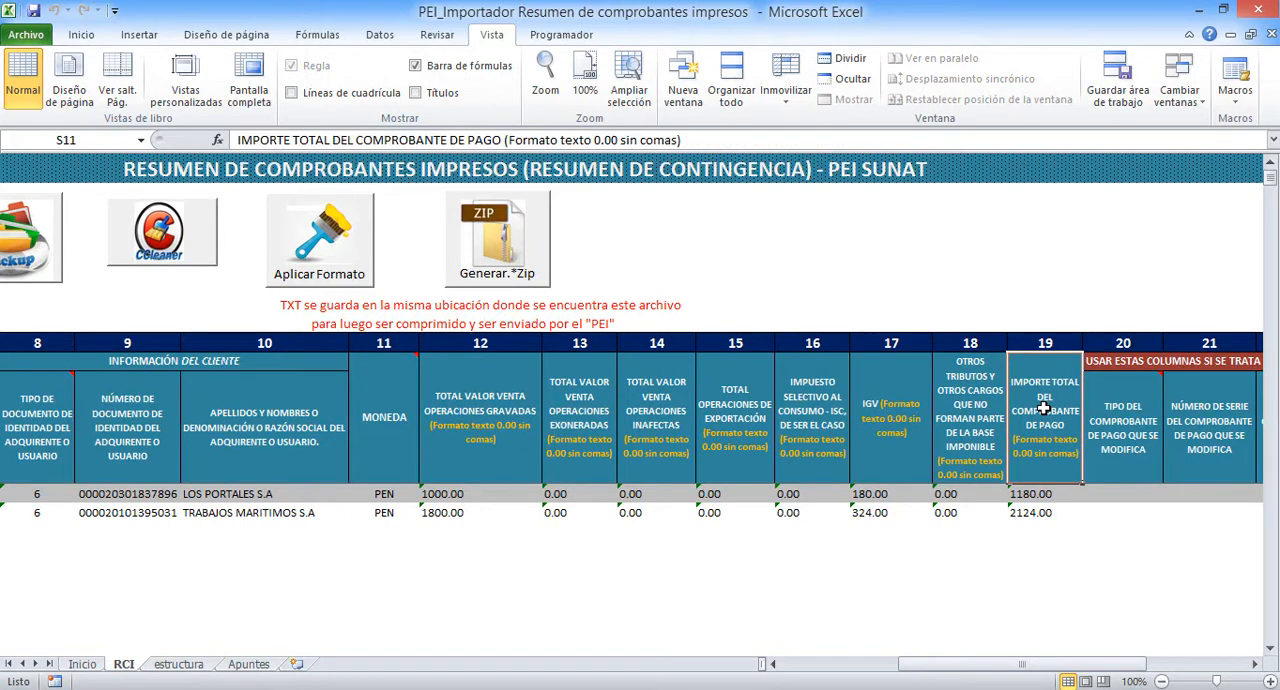
Review columns 20 to 22 for notas de débito or crédito: type, series and number of the modified comprobante, including the voucher type codes
left_click_drag(950, 664, 1024, 658)
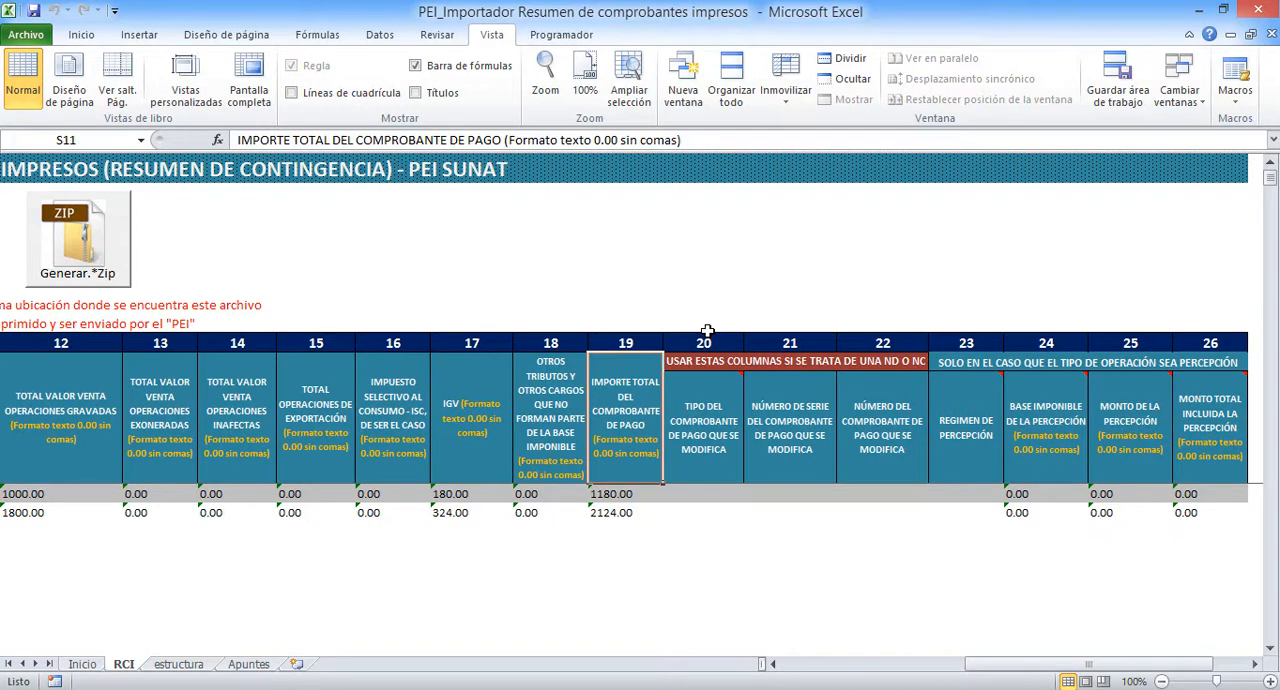
mouse_move(720, 400)
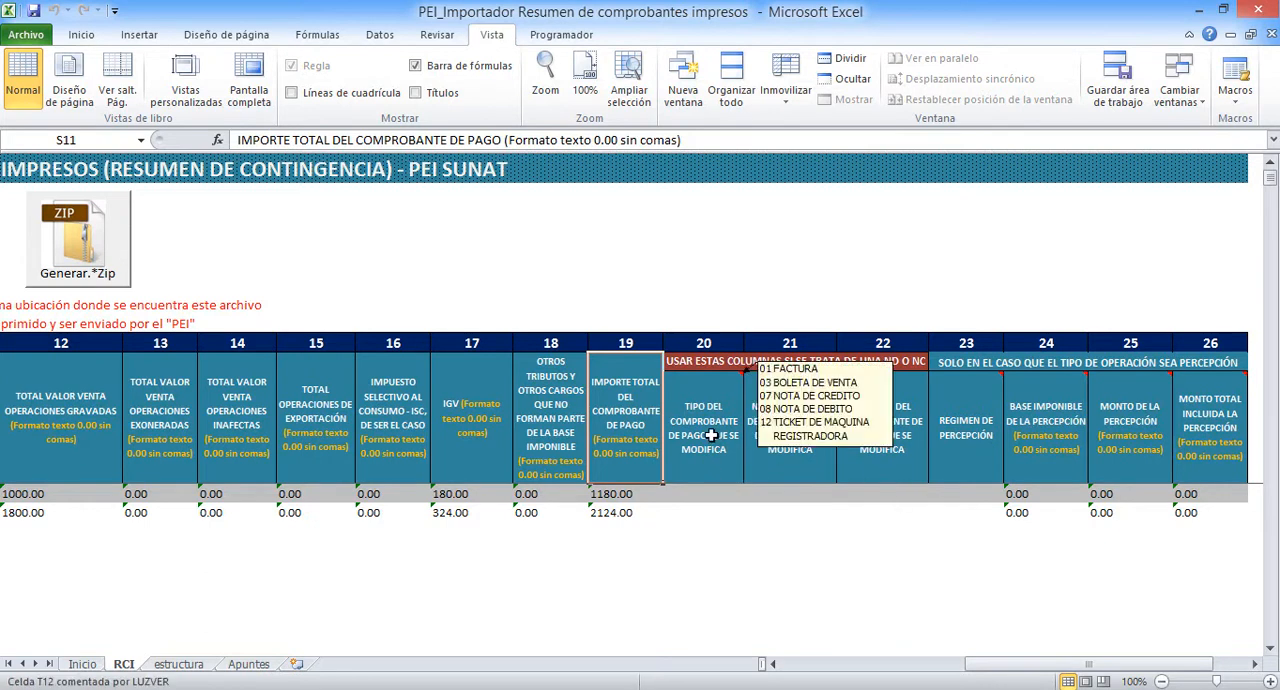
left_click(711, 436)
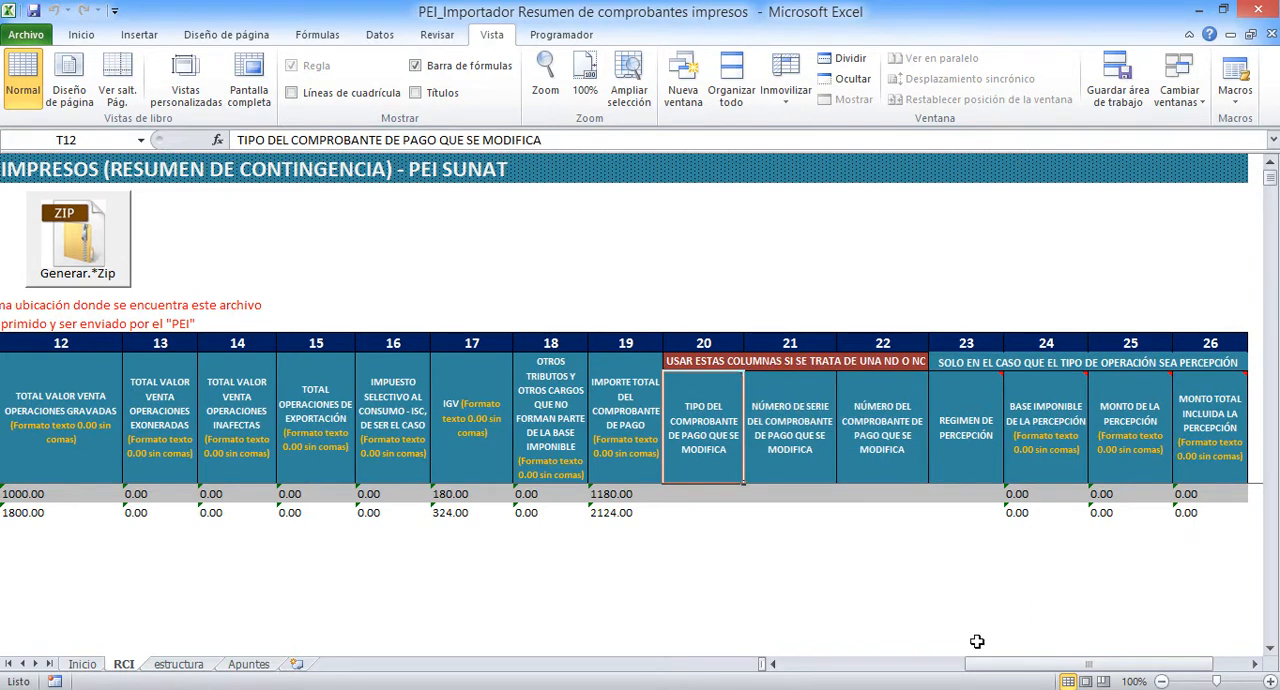
left_click_drag(990, 664, 800, 664)
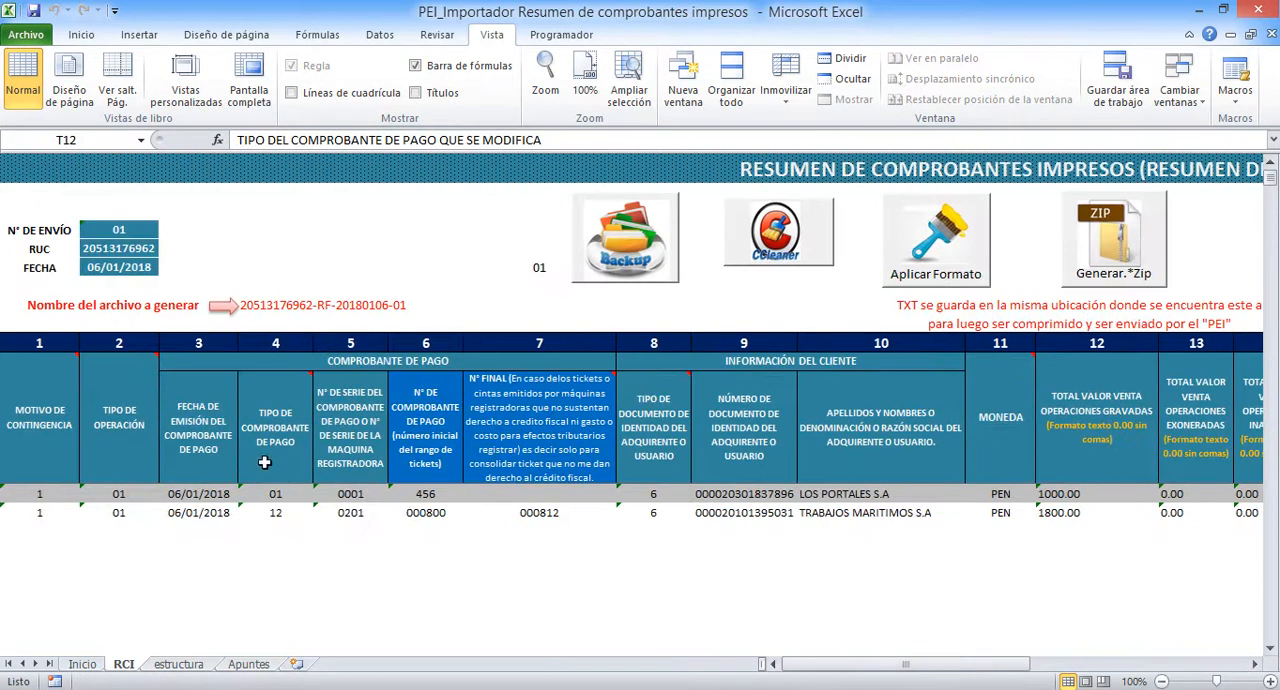
mouse_move(274, 446)
left_click_drag(930, 664, 1089, 634)
mouse_move(767, 434)
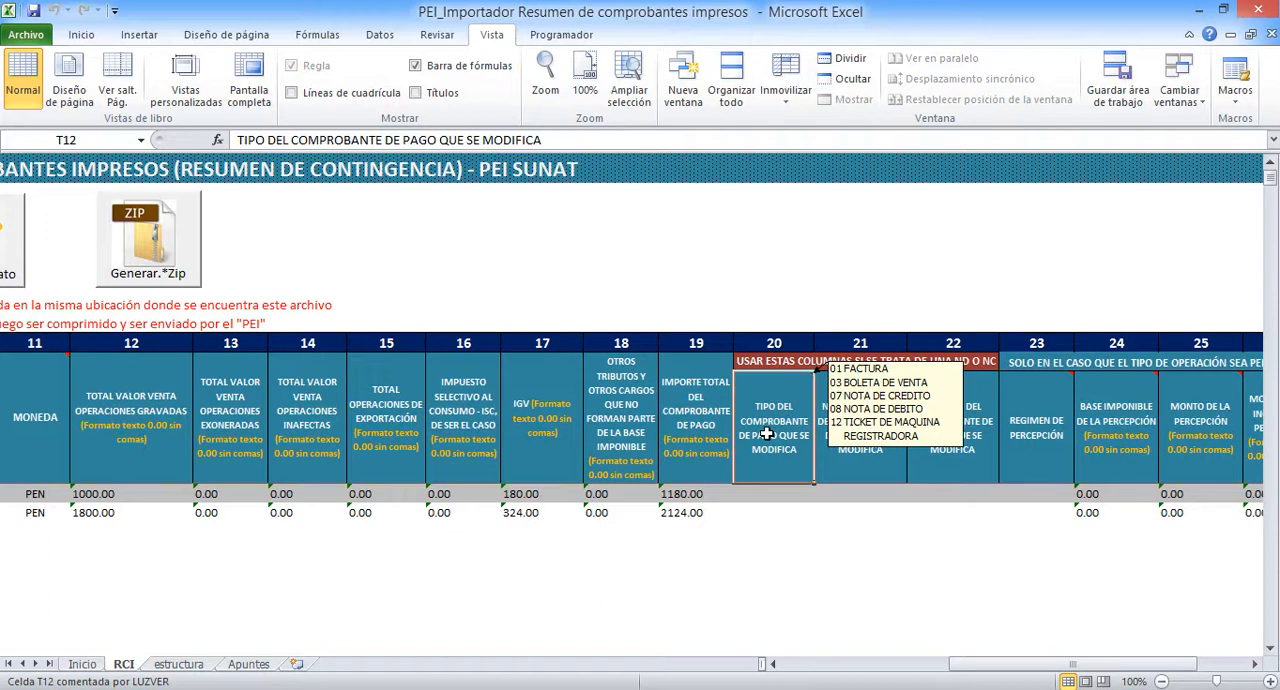
left_click(868, 454)
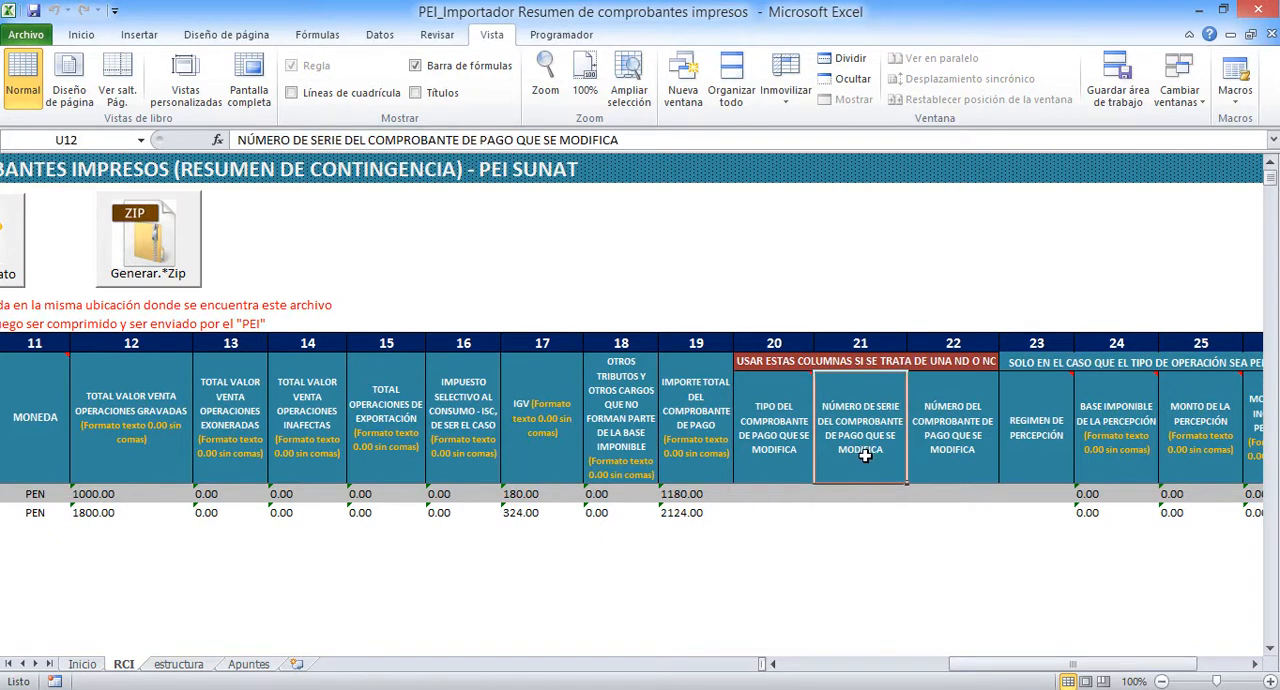
left_click(958, 447)
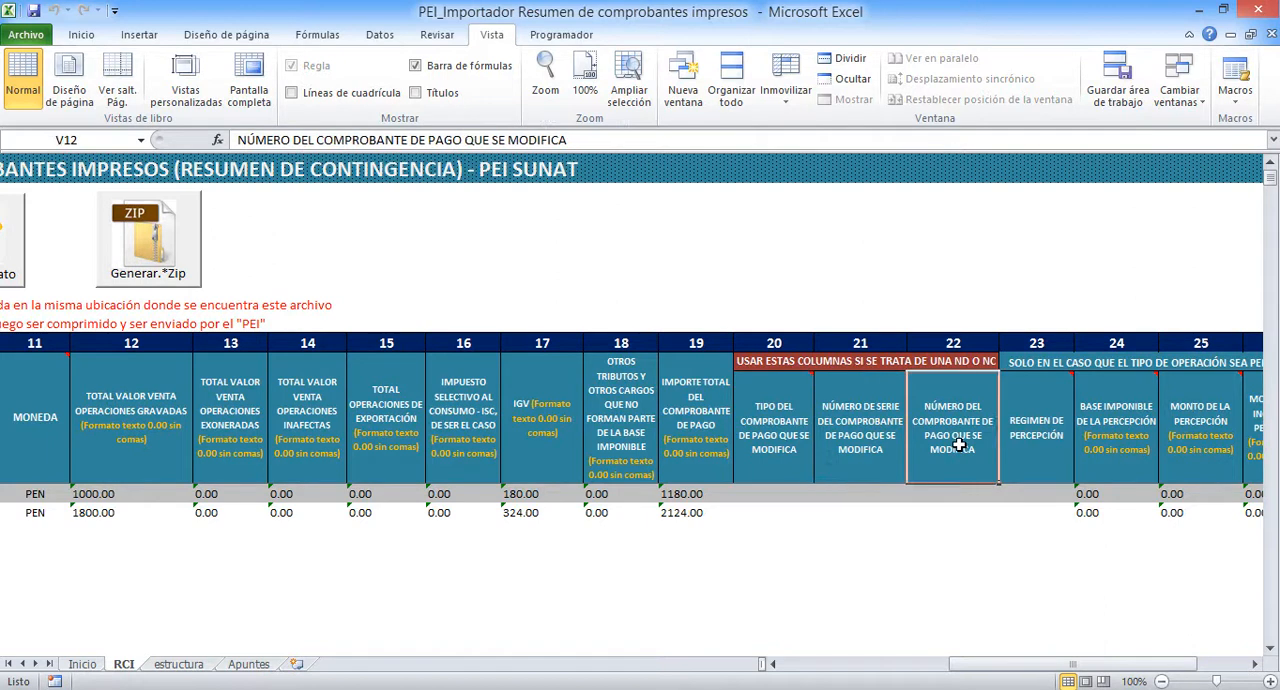
Review the percepción columns 23 to 26 and check them against the Tipo de operación code note in column 2
left_click_drag(984, 668, 1030, 668)
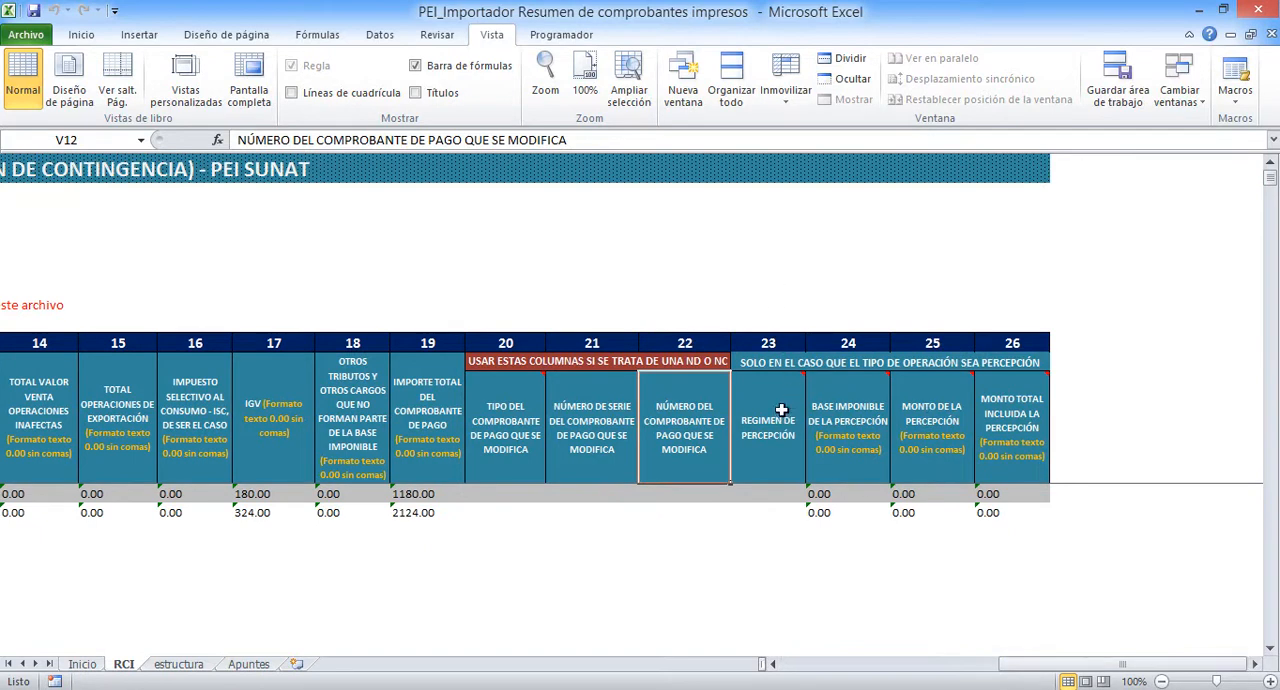
left_click(770, 363)
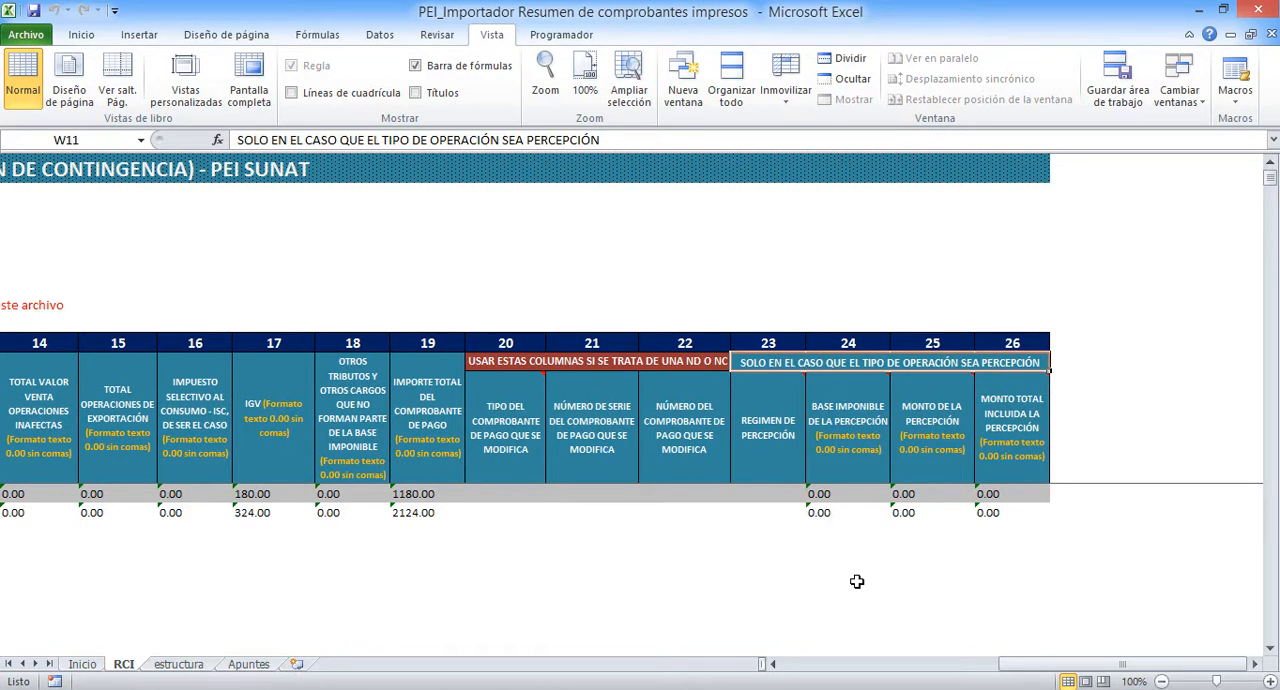
left_click_drag(1022, 666, 780, 667)
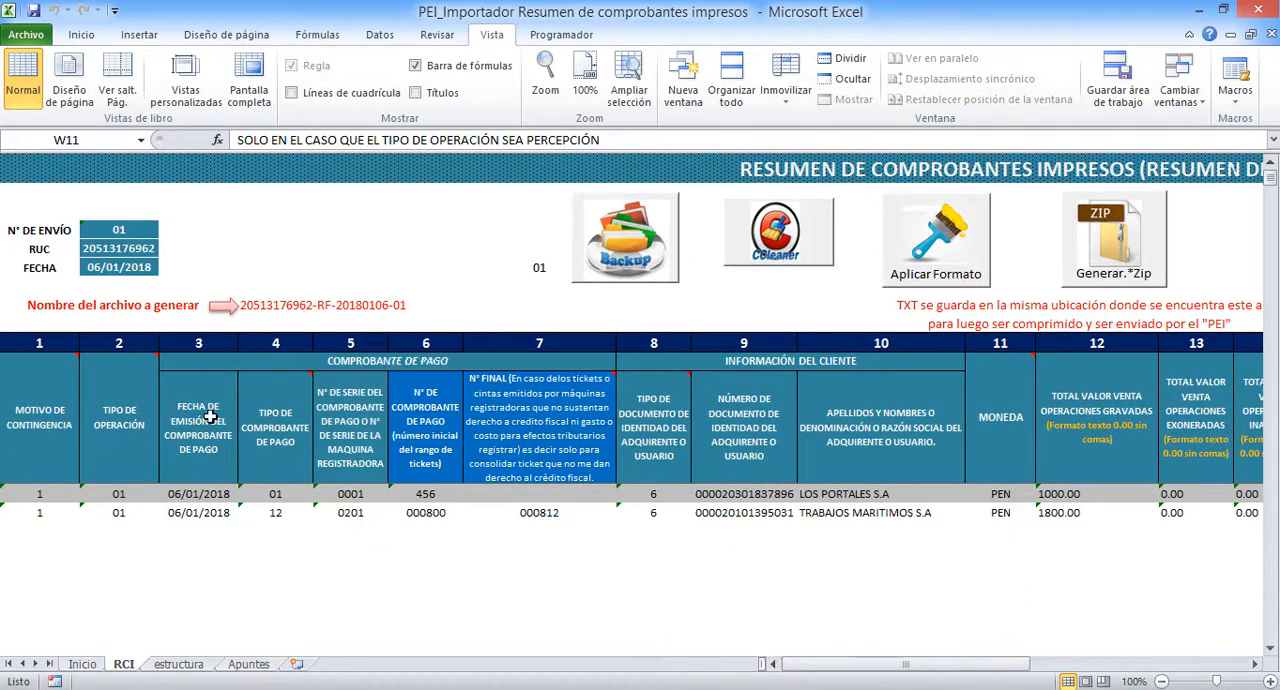
mouse_move(128, 416)
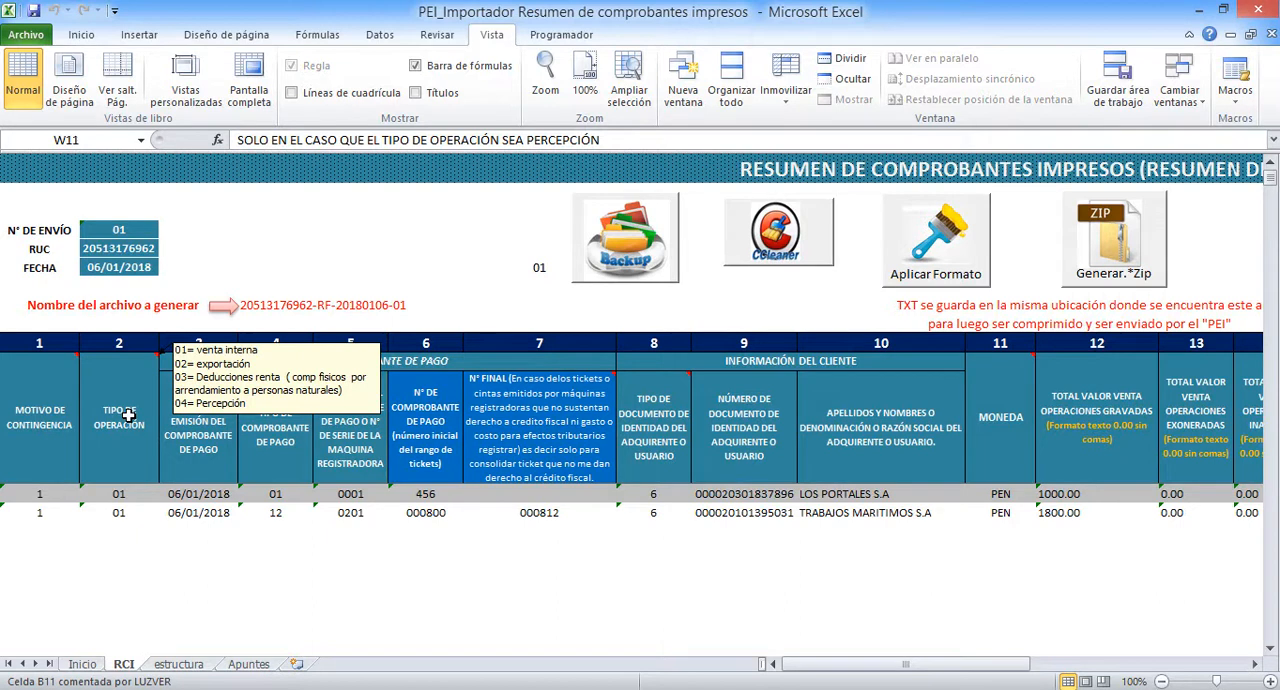
left_click_drag(830, 664, 1046, 660)
left_click_drag(767, 493, 983, 515)
mouse_move(833, 432)
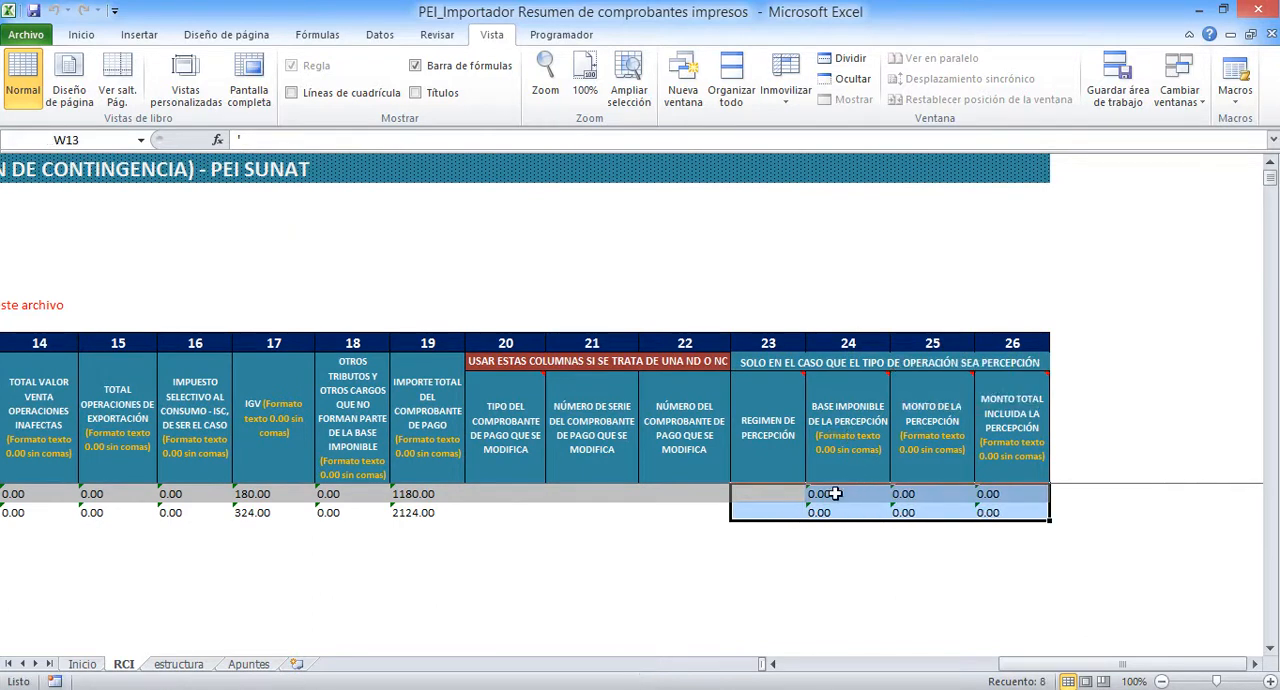
left_click(794, 508)
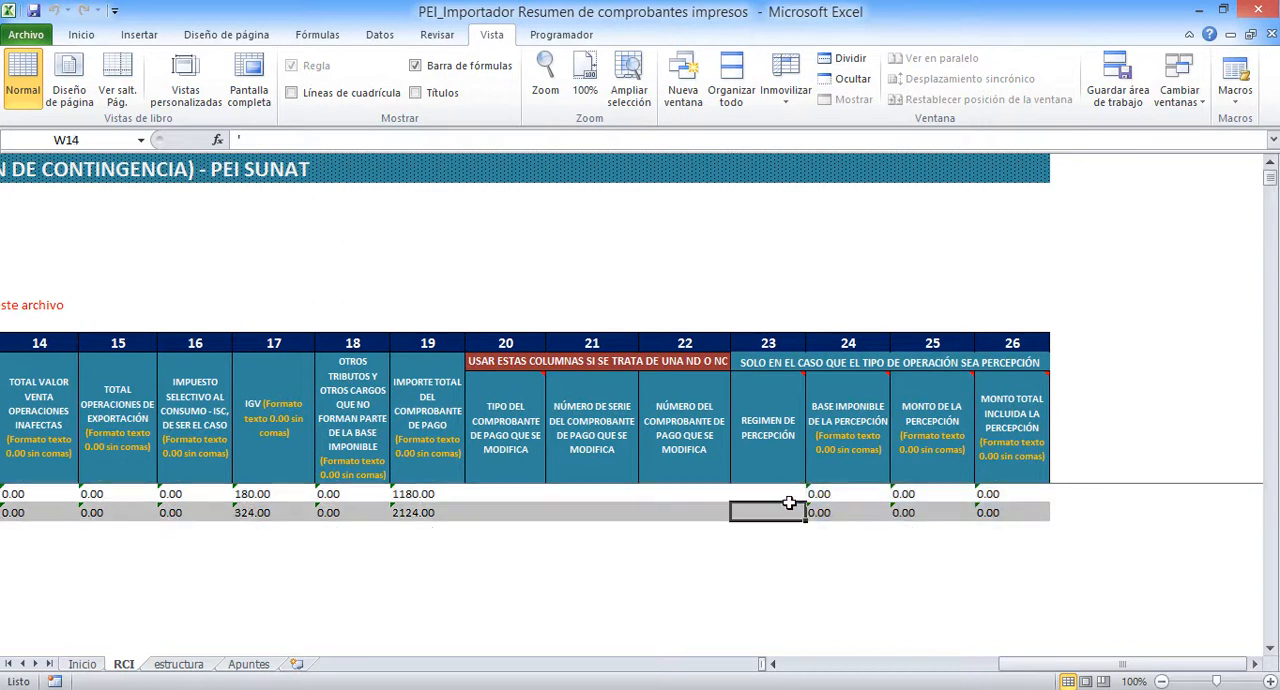
Clear the Motivo de contingencia value in the second data row, the ticket example
left_click_drag(1019, 669, 795, 670)
left_click(551, 512)
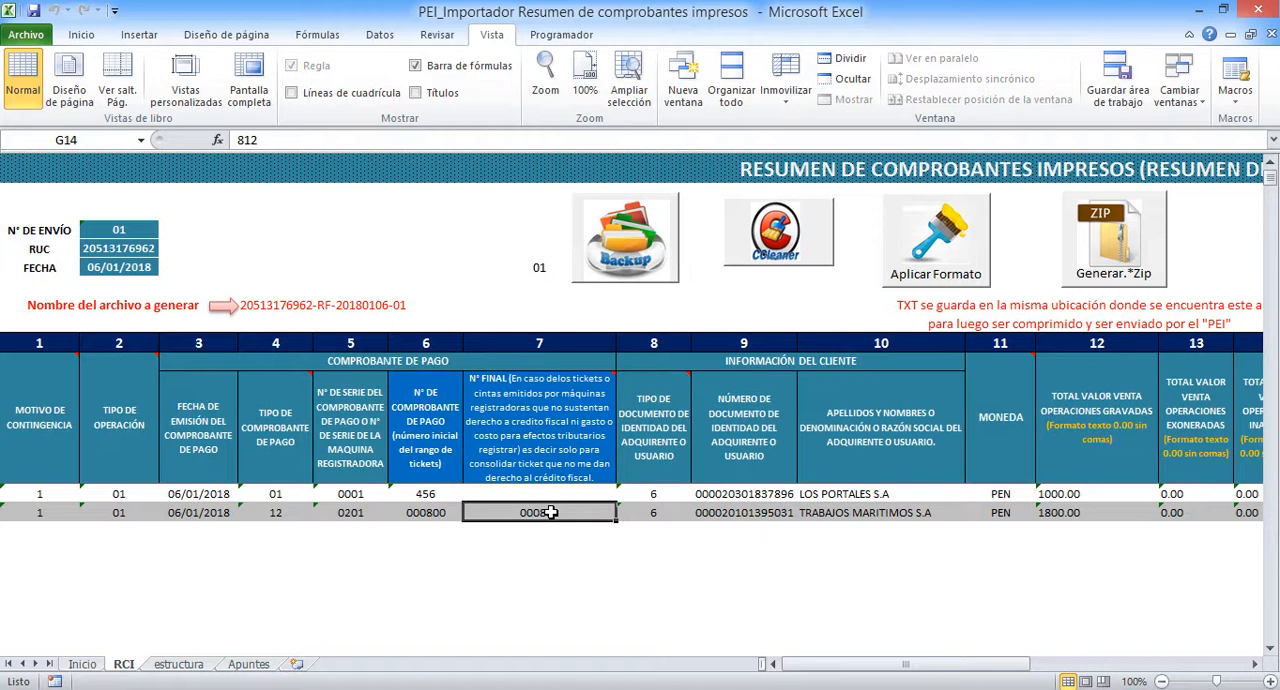
left_click(34, 495)
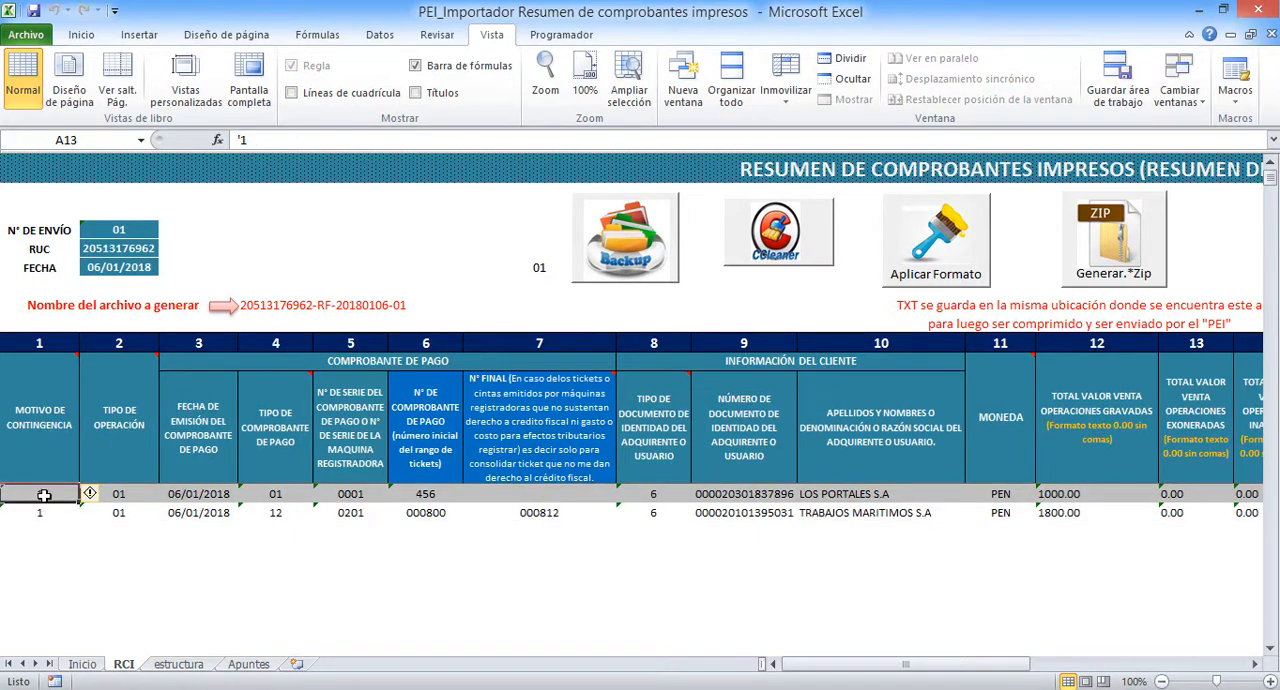
left_click(34, 512)
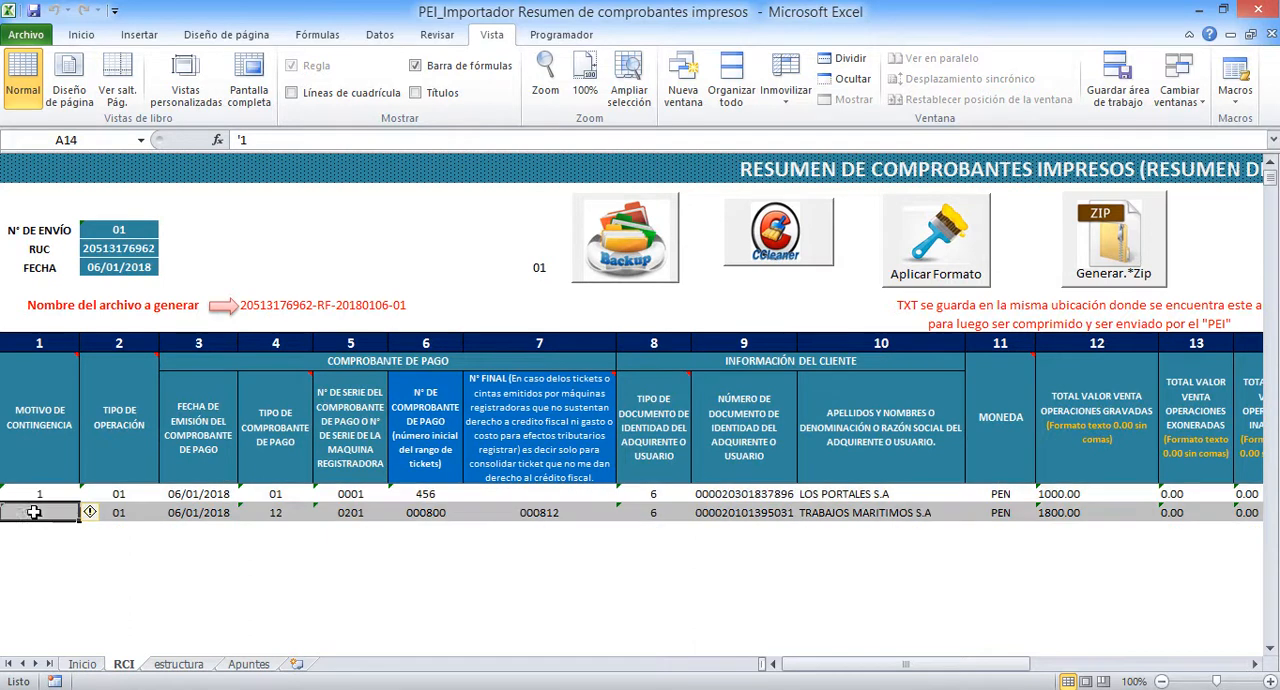
key("Delete")
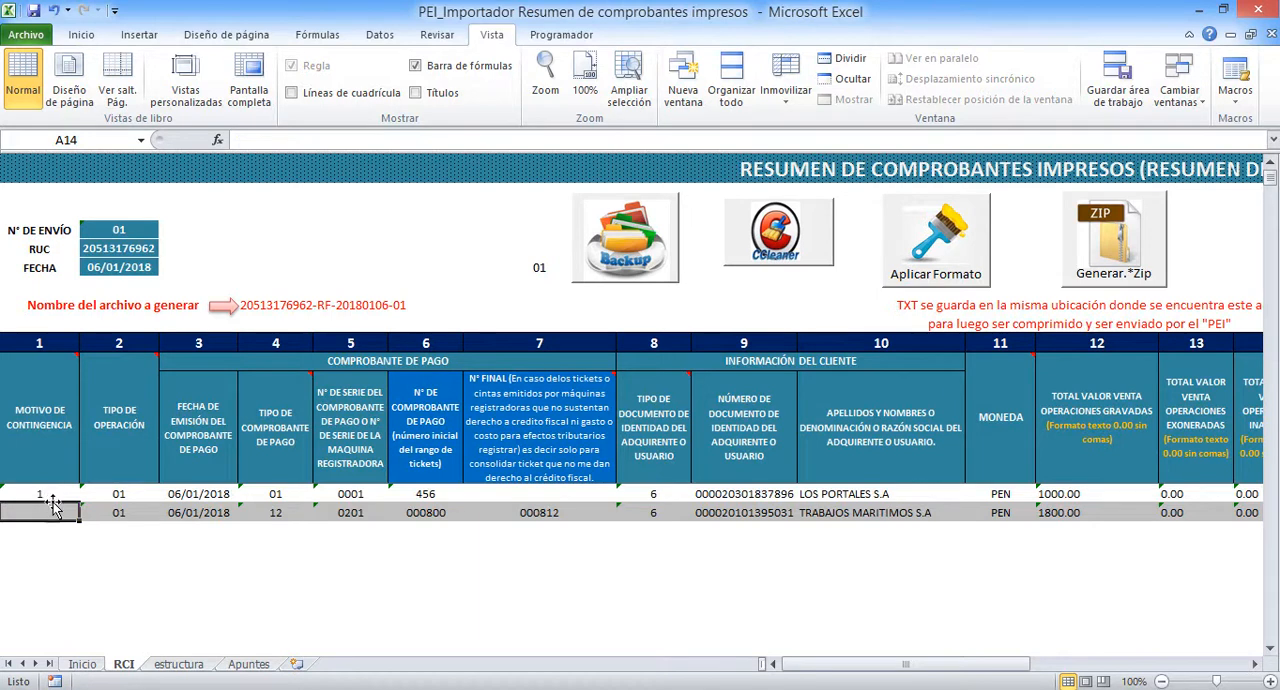
Validate the summary with Aplicar Formato, then re-enter 1 as the second row's Motivo de contingencia
left_click(552, 516)
left_click(933, 253)
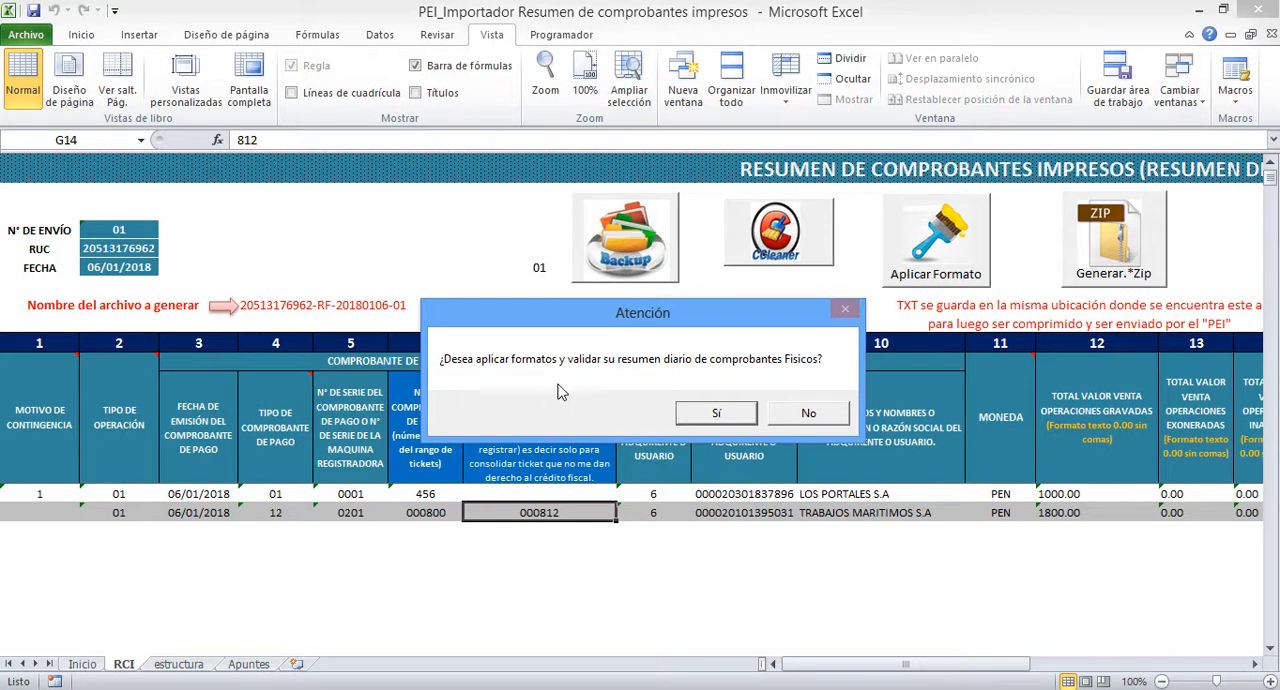
left_click(716, 414)
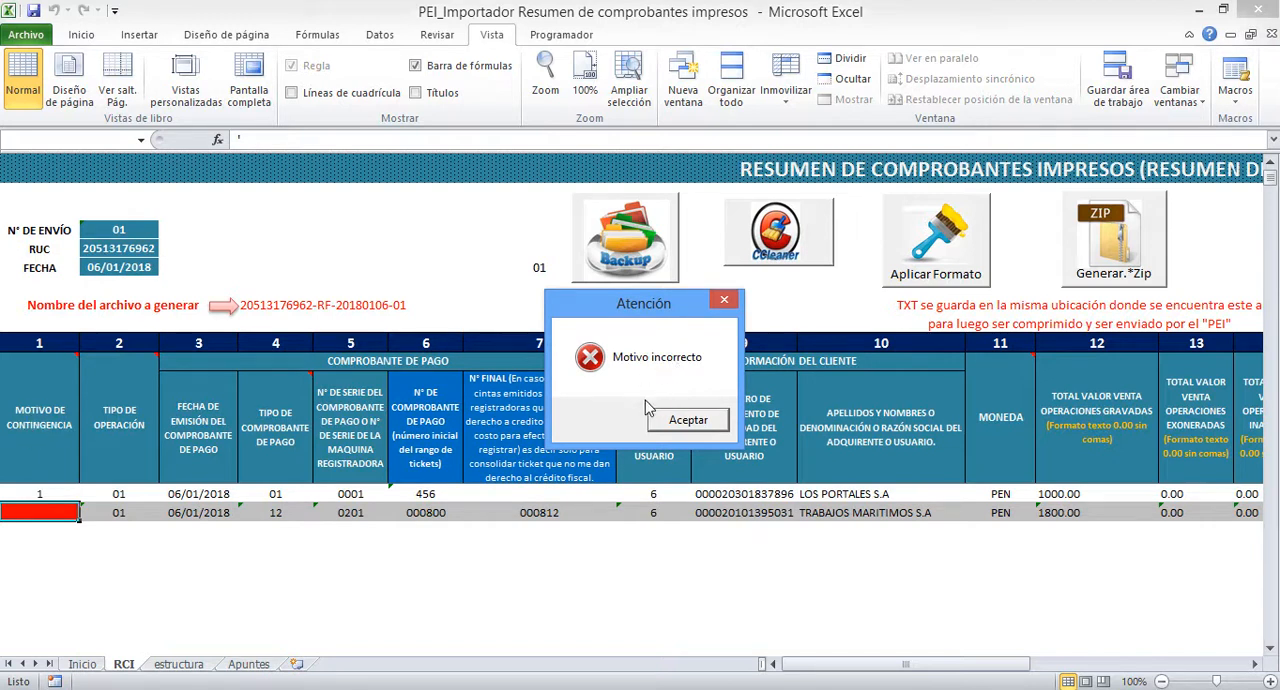
left_click(697, 424)
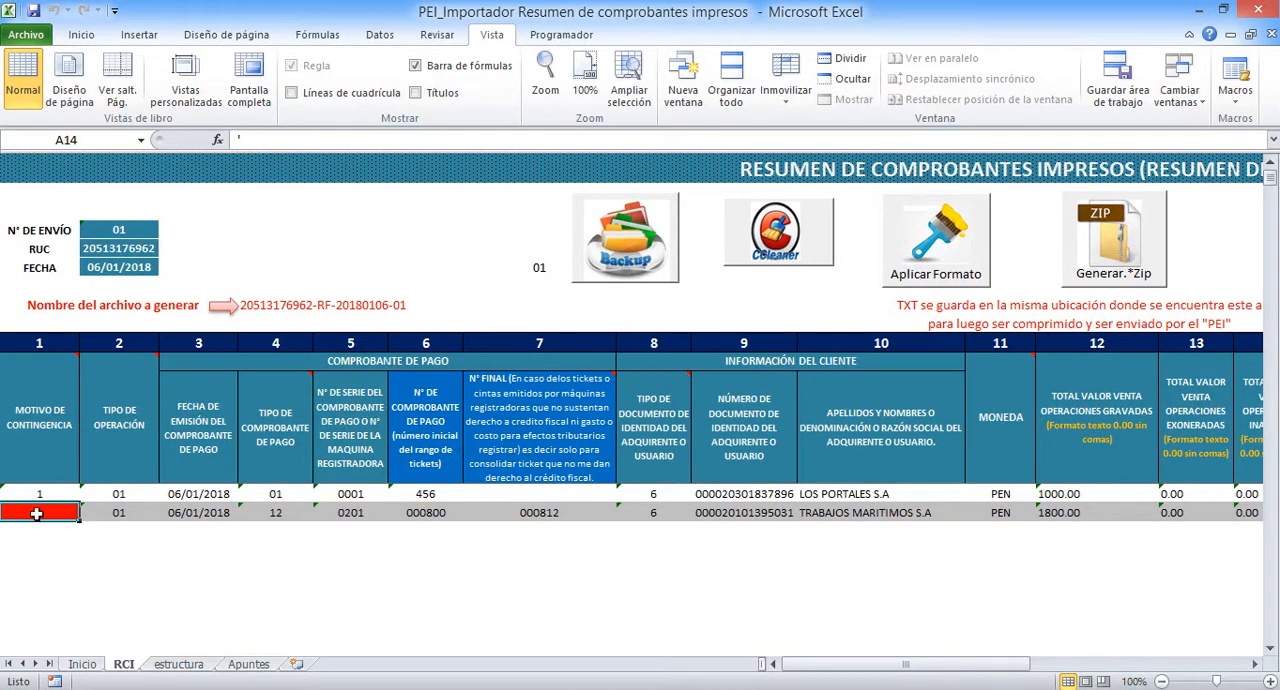
type("1")
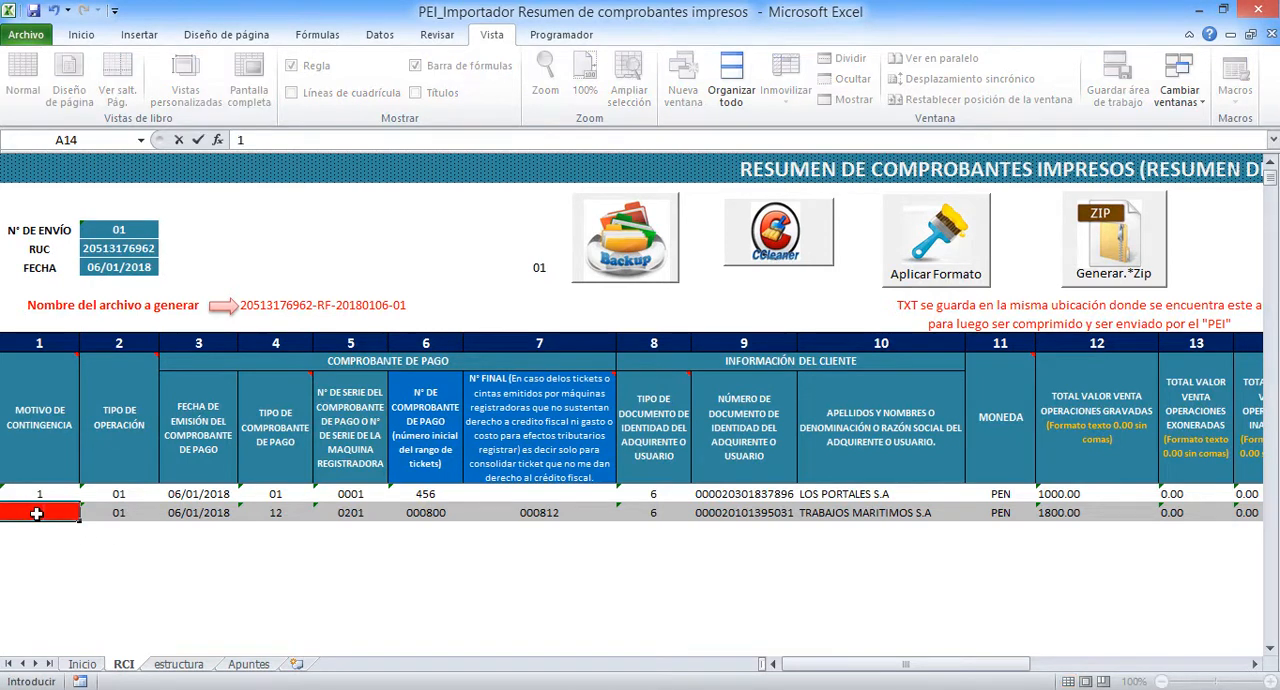
key("Return")
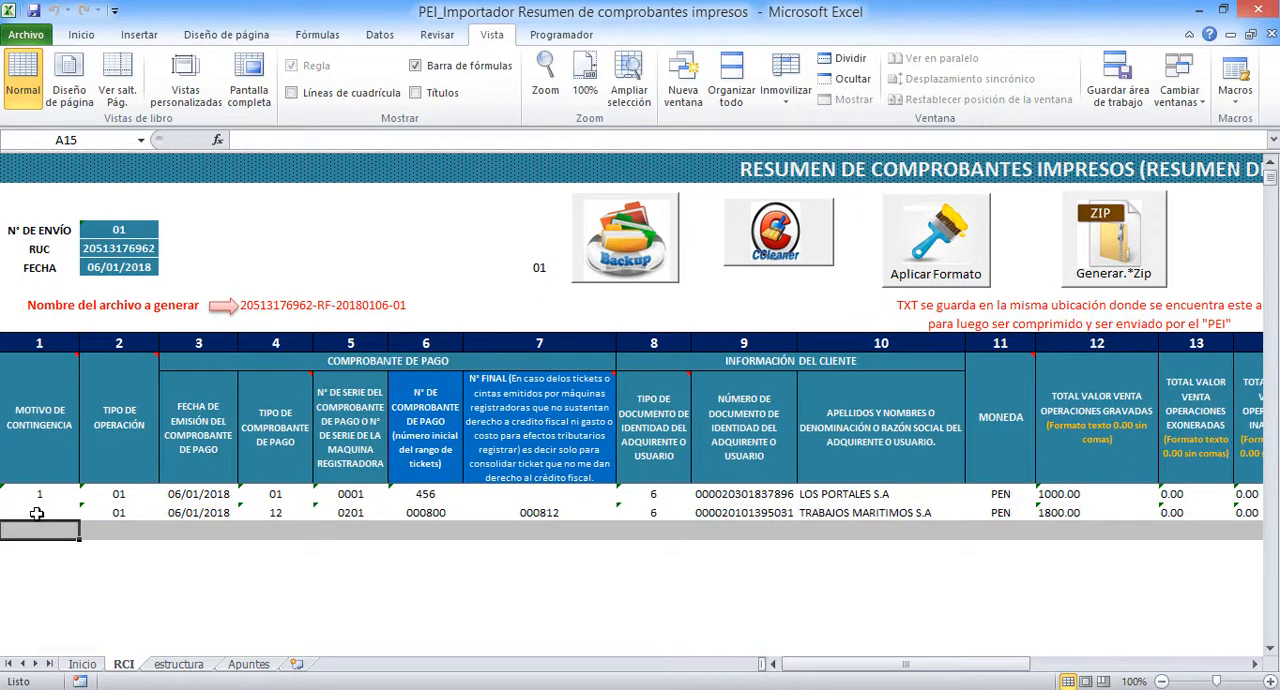
Compare the first row's issue date with the header FECHA, and set that row's issue date to 05/01/2018
left_click(198, 494)
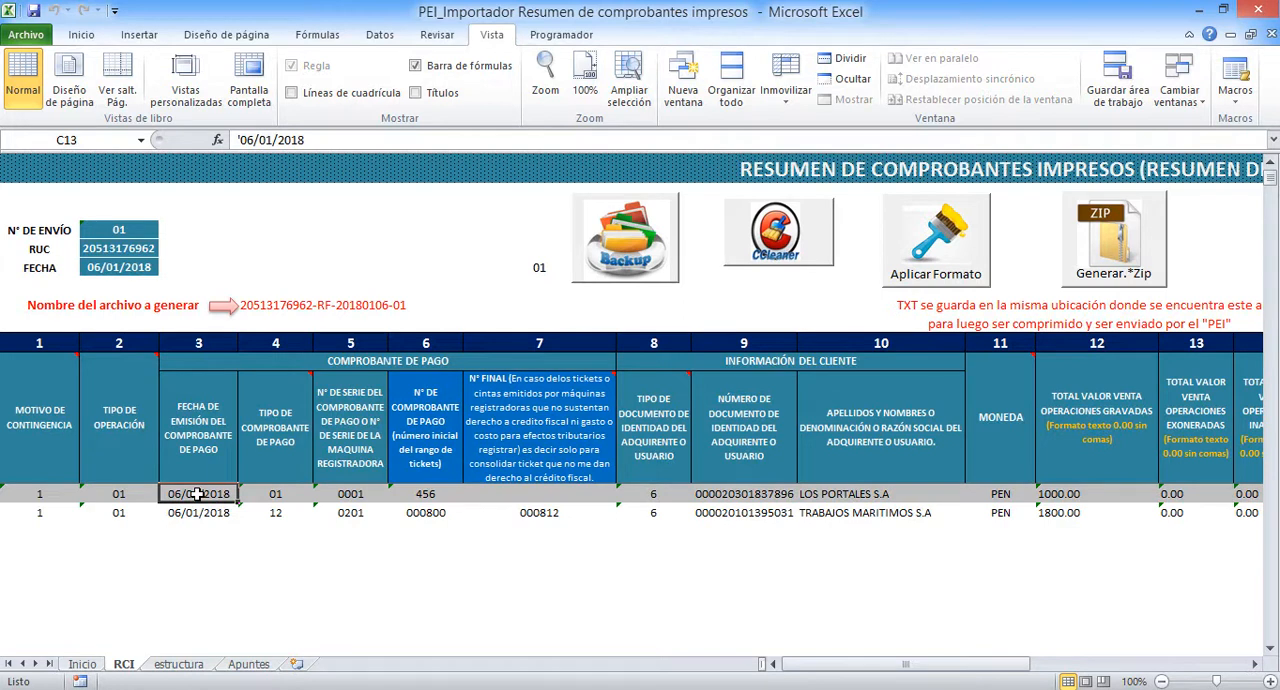
left_click(110, 268)
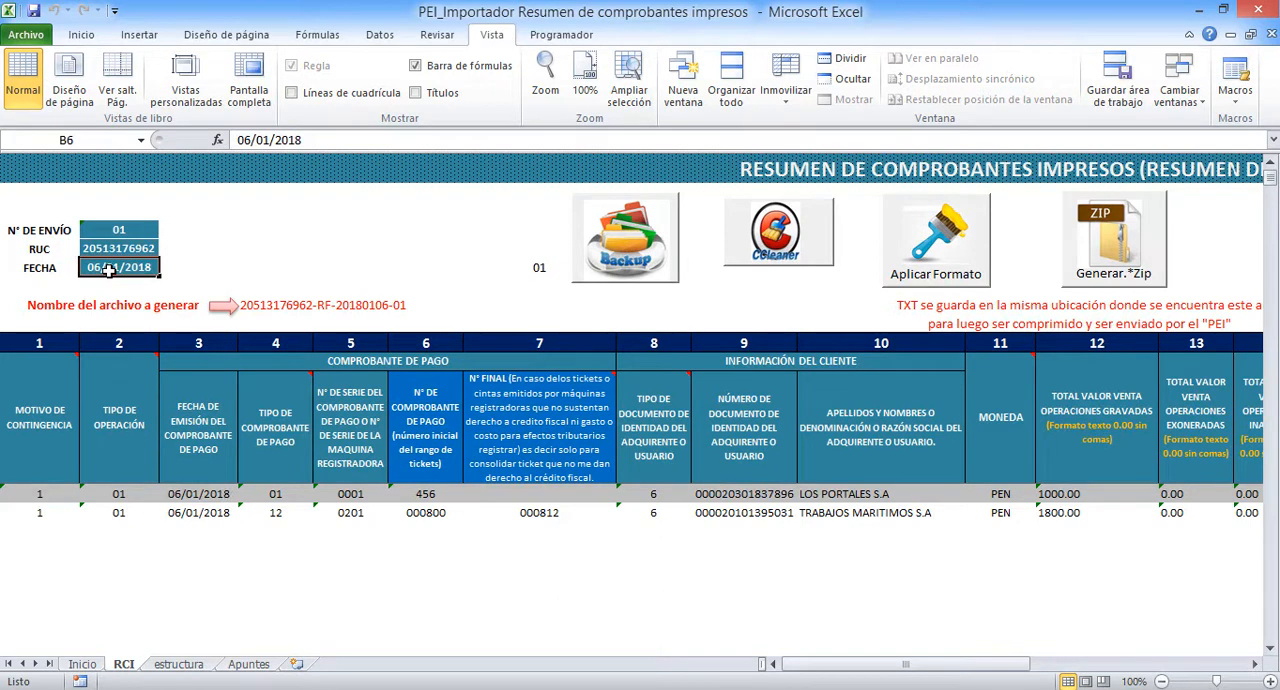
left_click(185, 494)
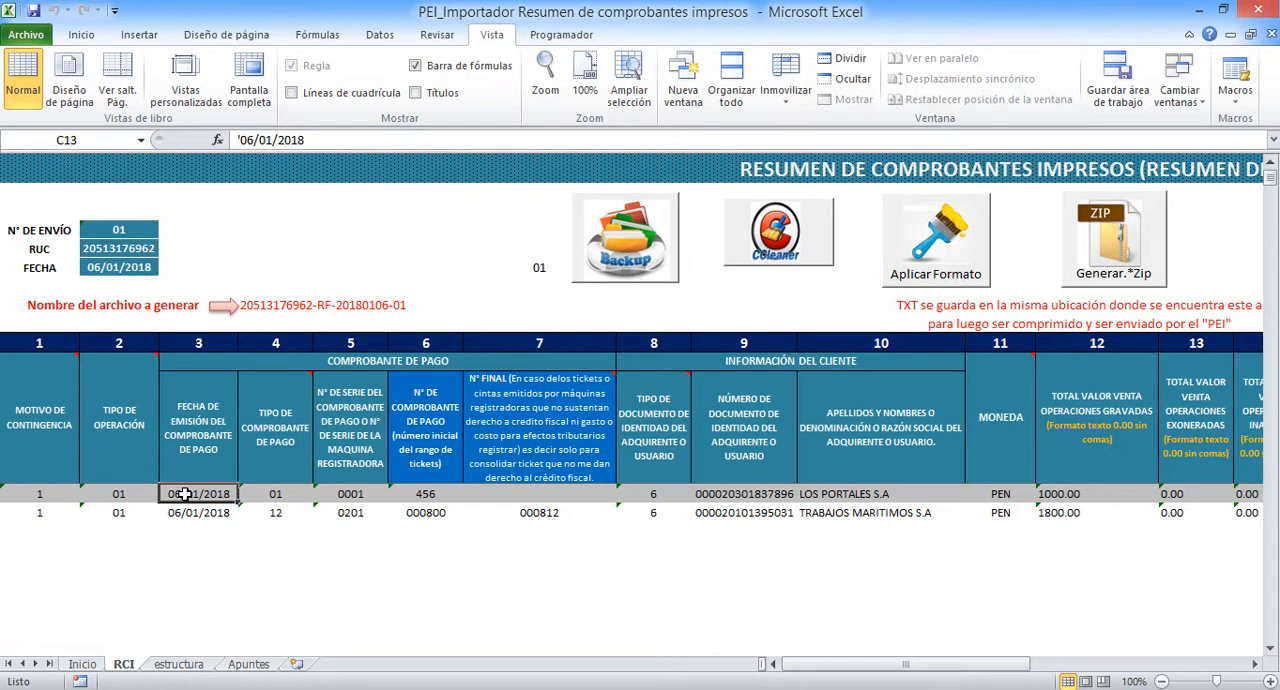
left_click(255, 140)
key("BackSpace")
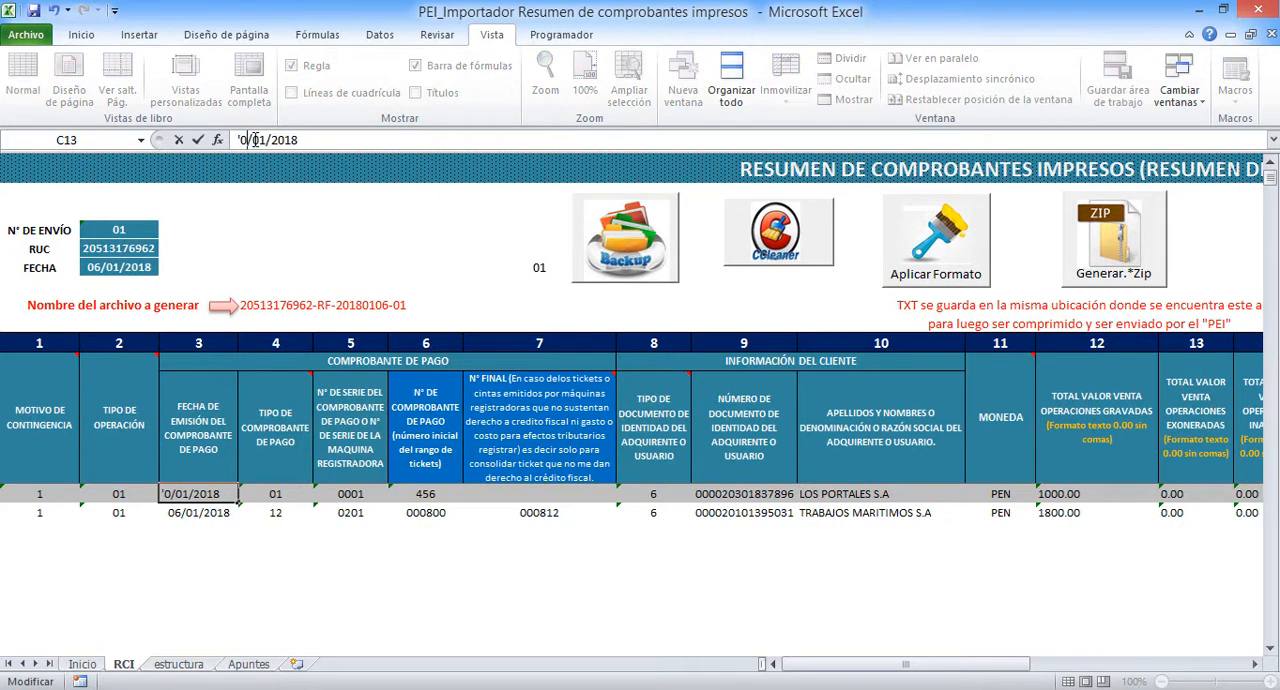
type("5")
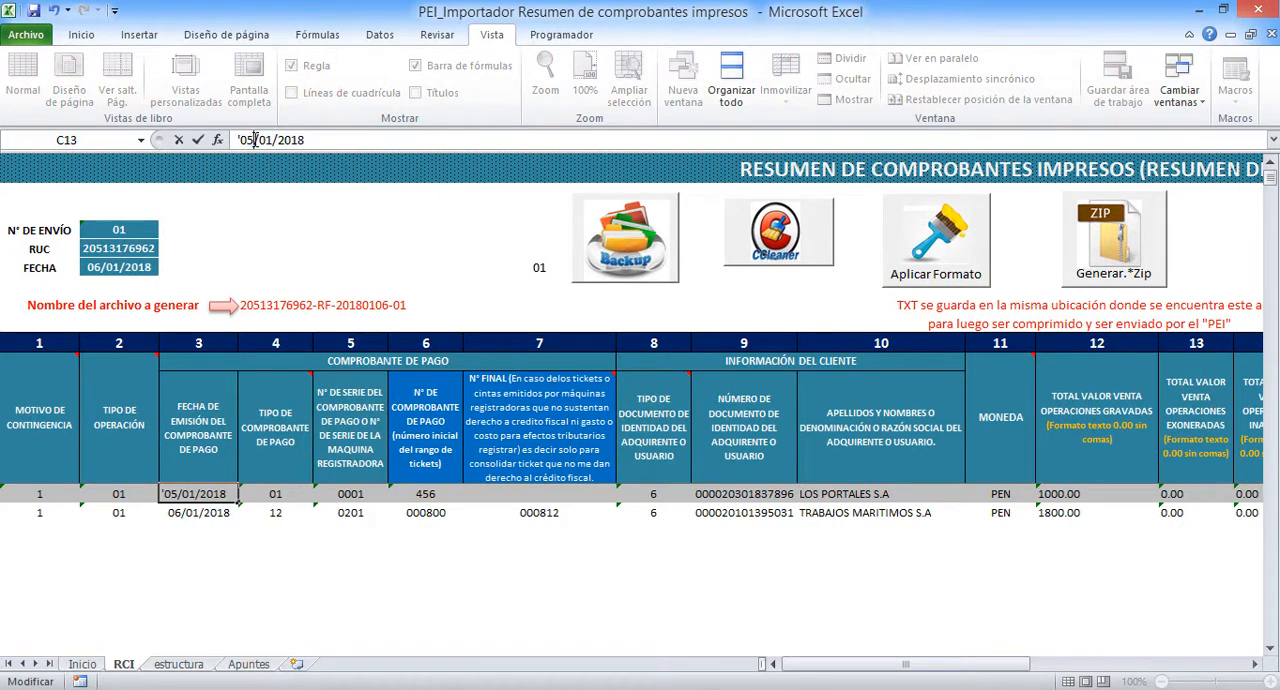
key("Return")
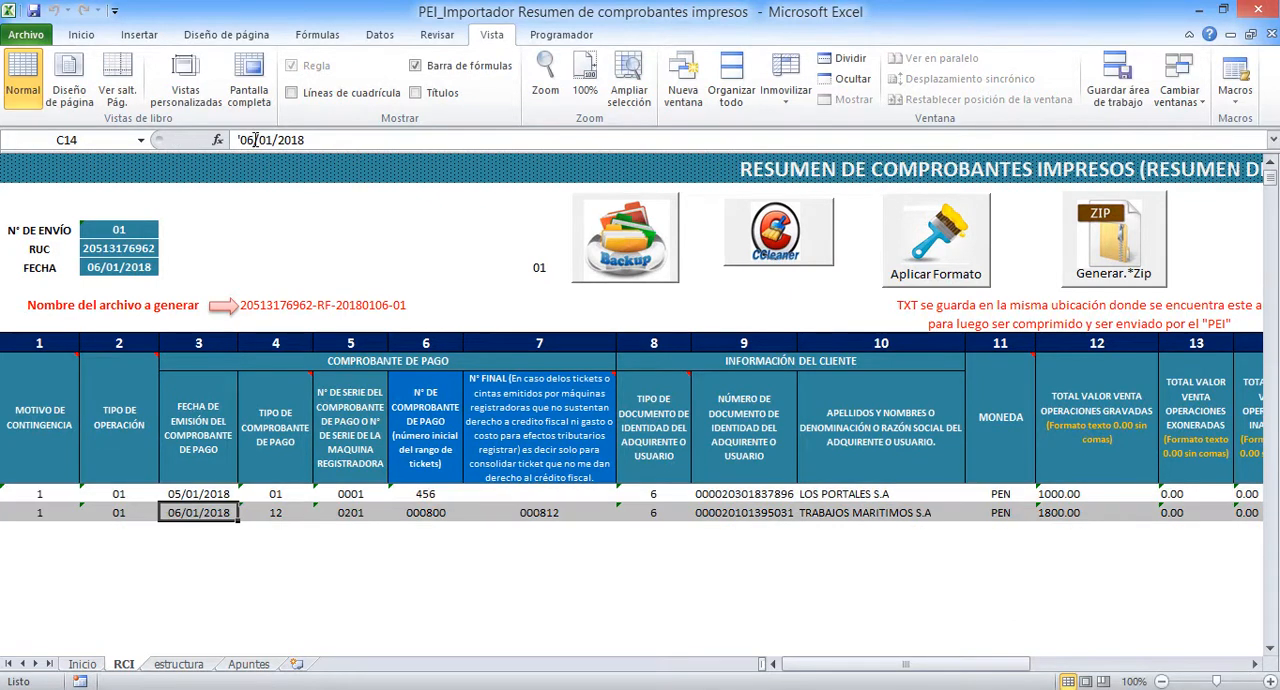
Apply the formats and validate the daily summary with the altered issue date in the first row
left_click(447, 494)
left_click(438, 512)
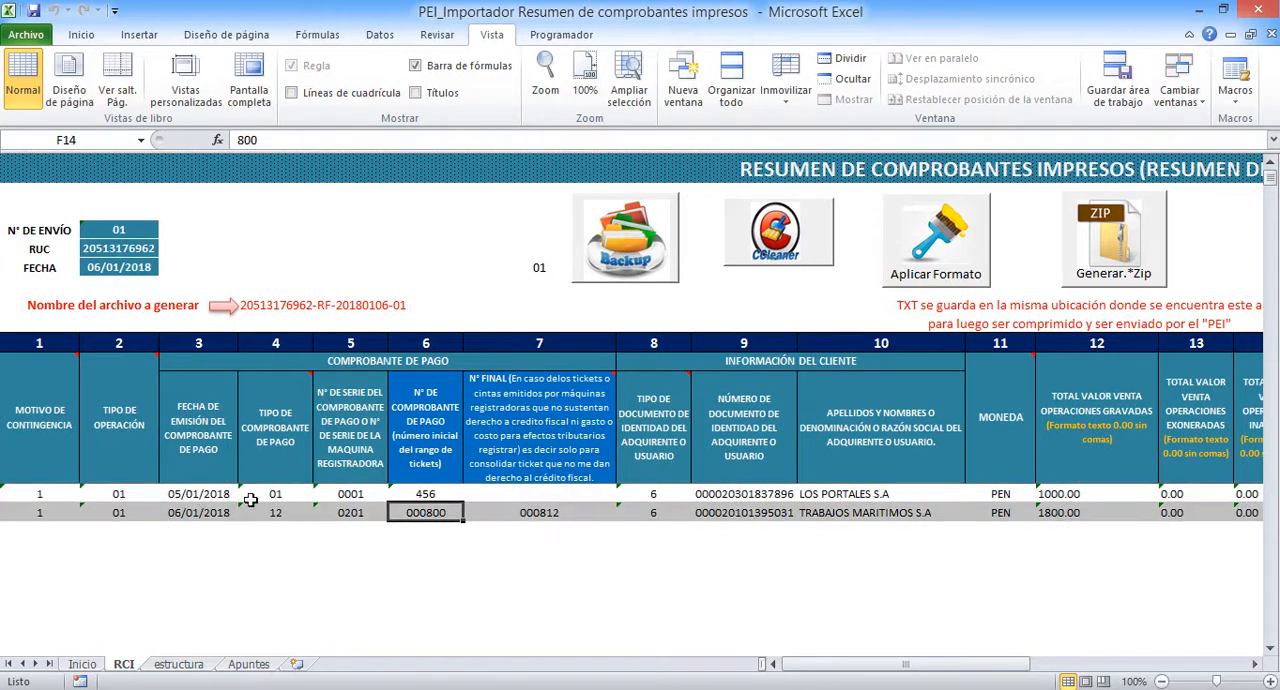
left_click(944, 238)
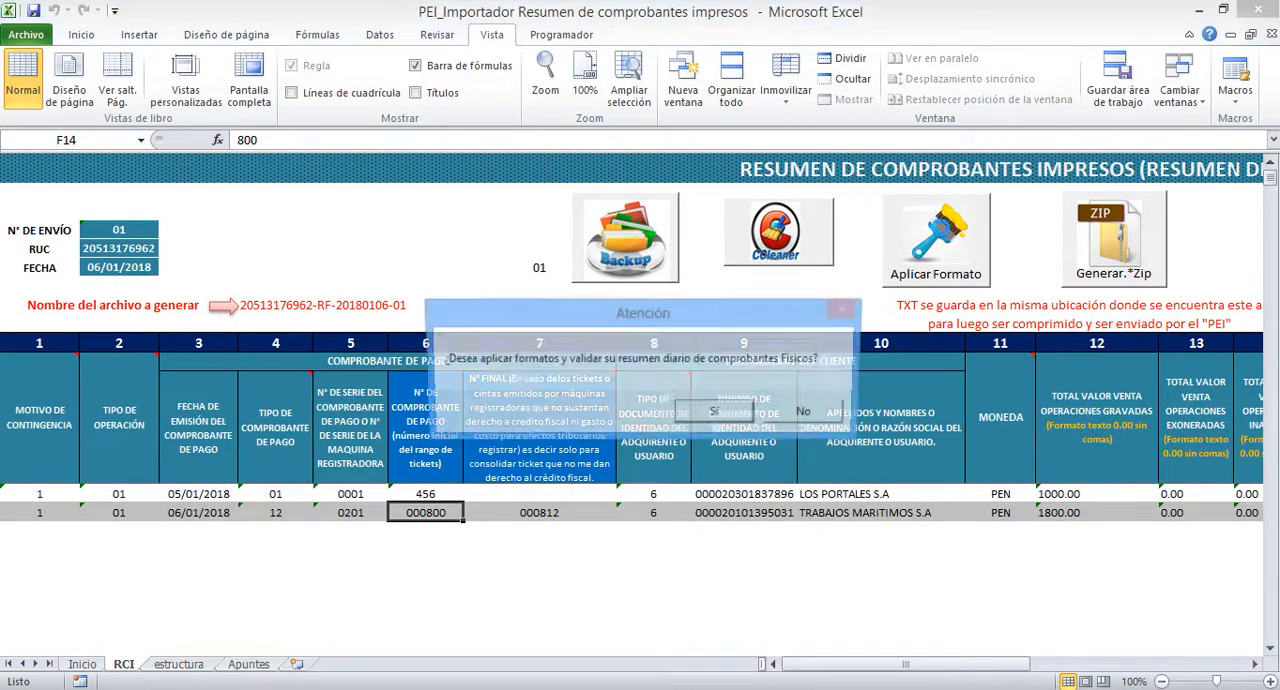
left_click(720, 410)
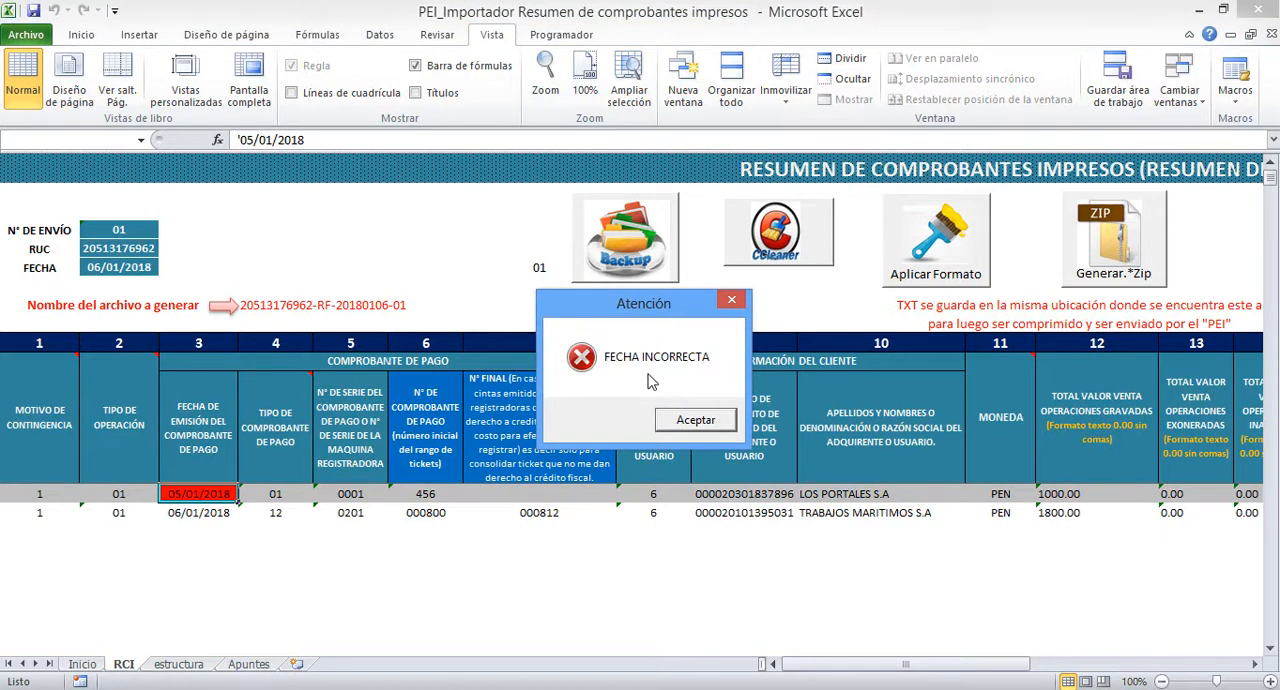
left_click(697, 421)
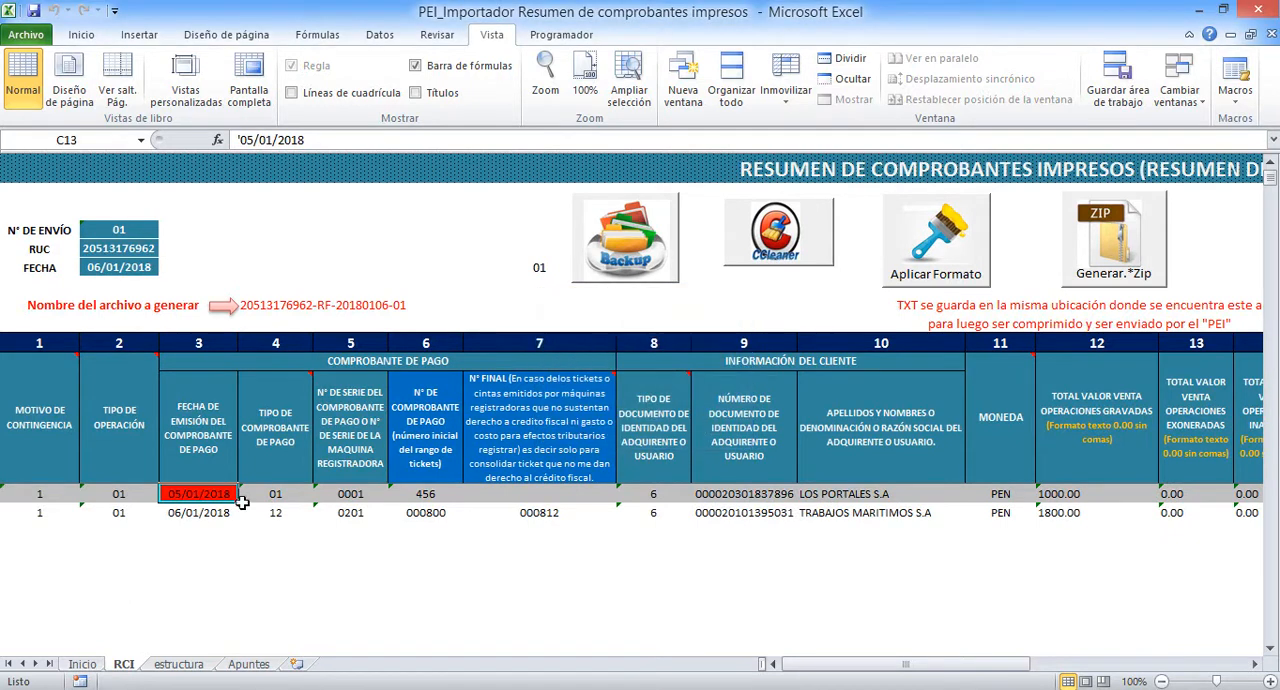
Set the first row's Fecha de emisión back to 06/01/2018 to match the header date
left_click(251, 140)
key("BackSpace")
type("6")
key("Return")
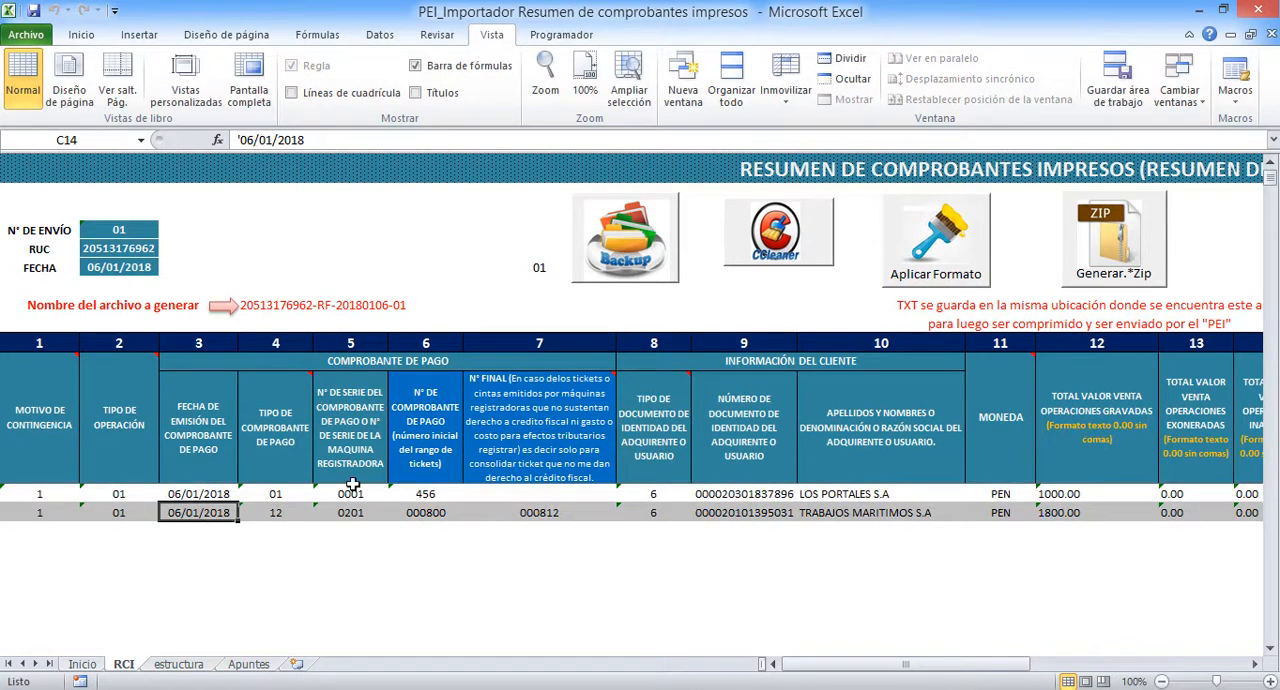
Clear the first row's customer identity document type and validate the summary with Aplicar Formato
left_click(396, 562)
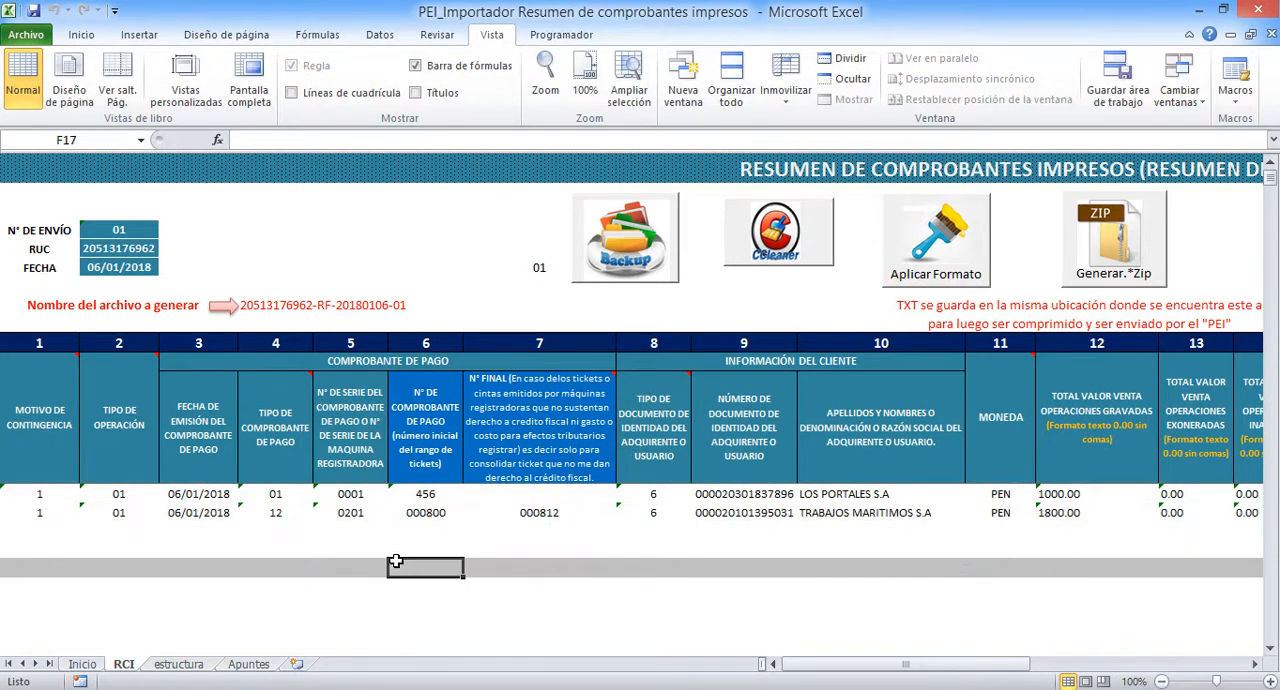
mouse_move(654, 440)
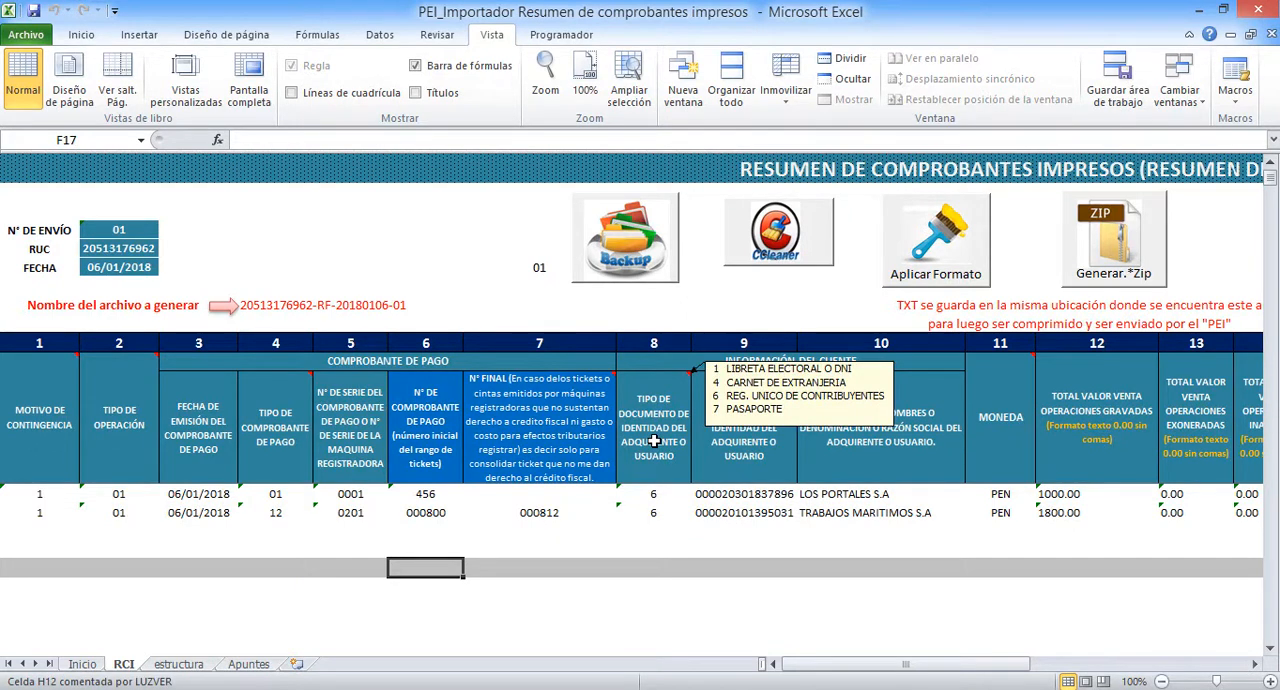
left_click(648, 496)
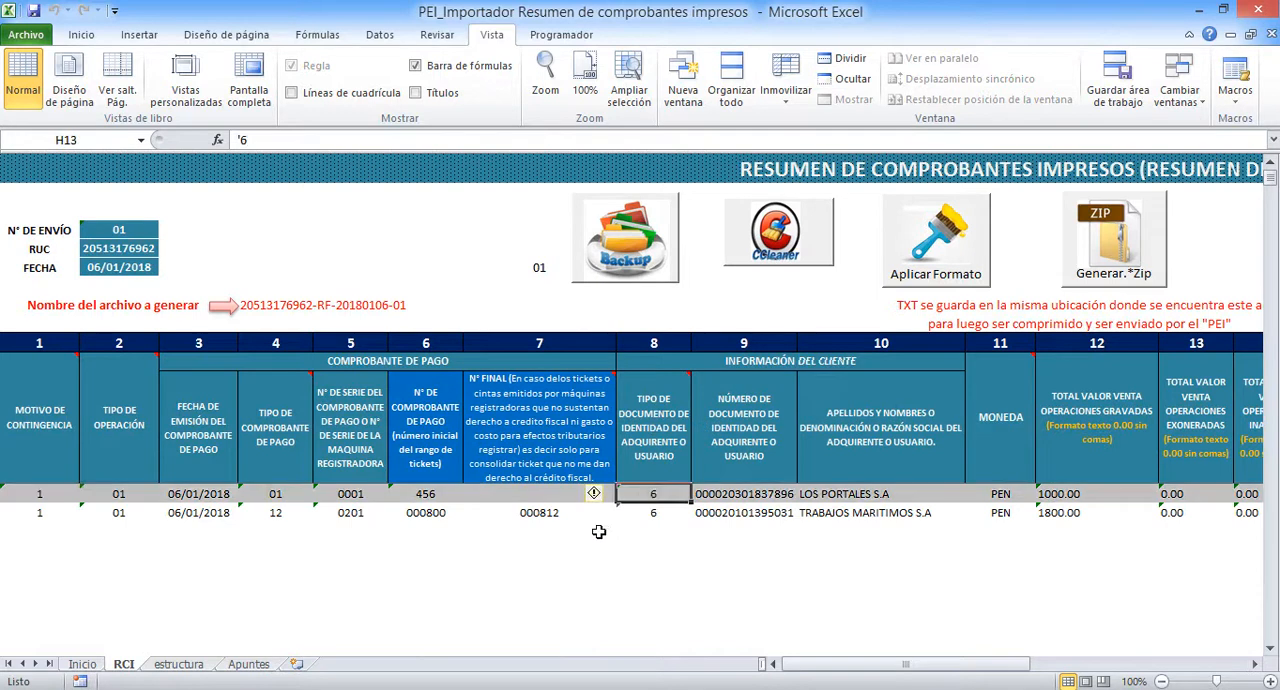
key("Delete")
left_click(950, 254)
left_click(724, 417)
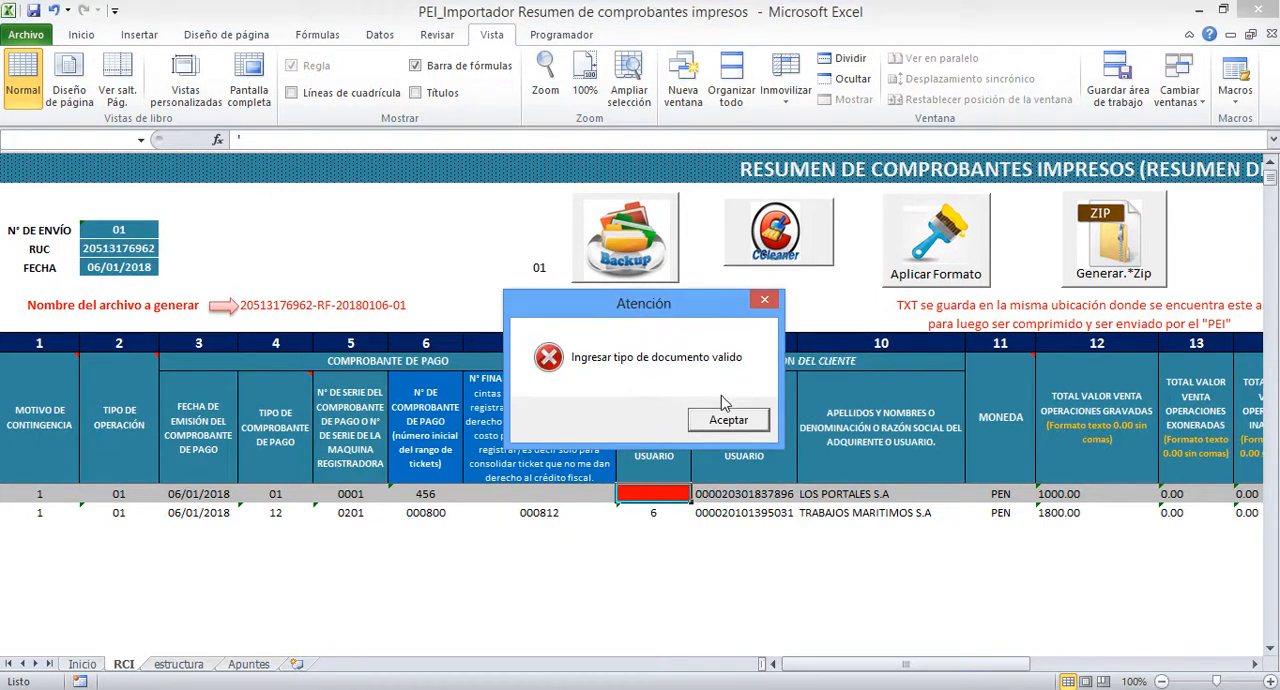
left_click(726, 420)
Enter 6 as the first row's Tipo de documento de identidad
mouse_move(640, 428)
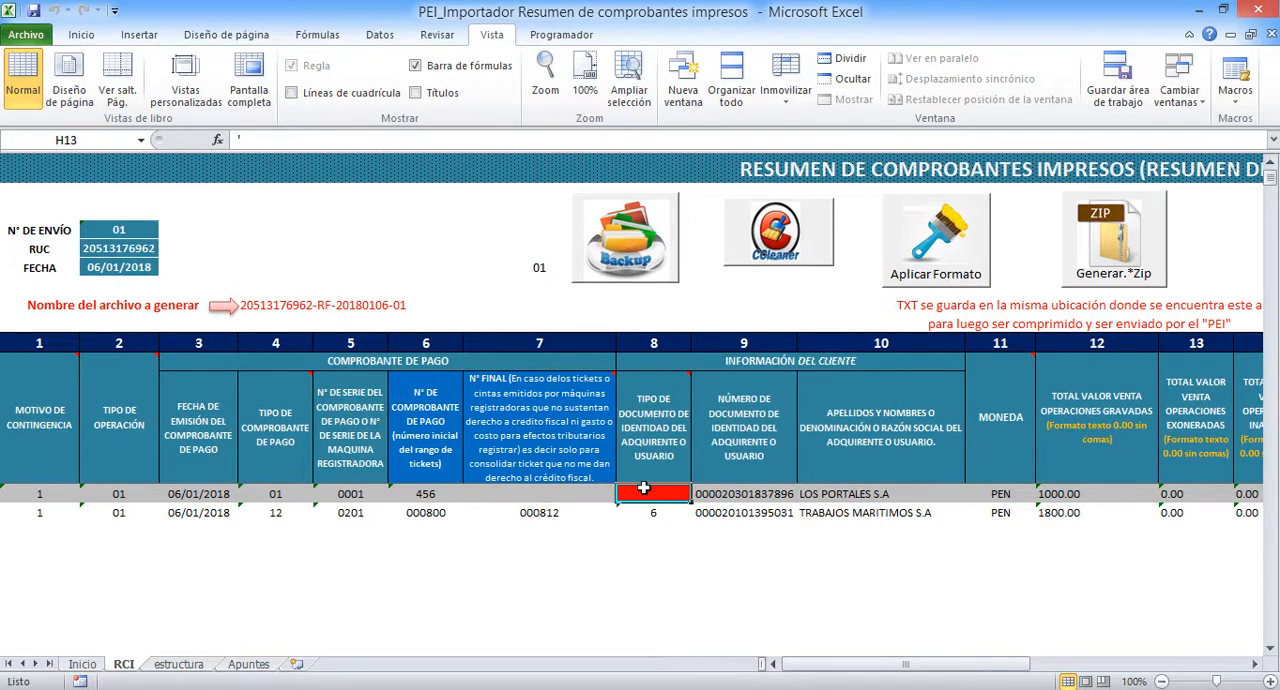
type("6")
left_click(698, 552)
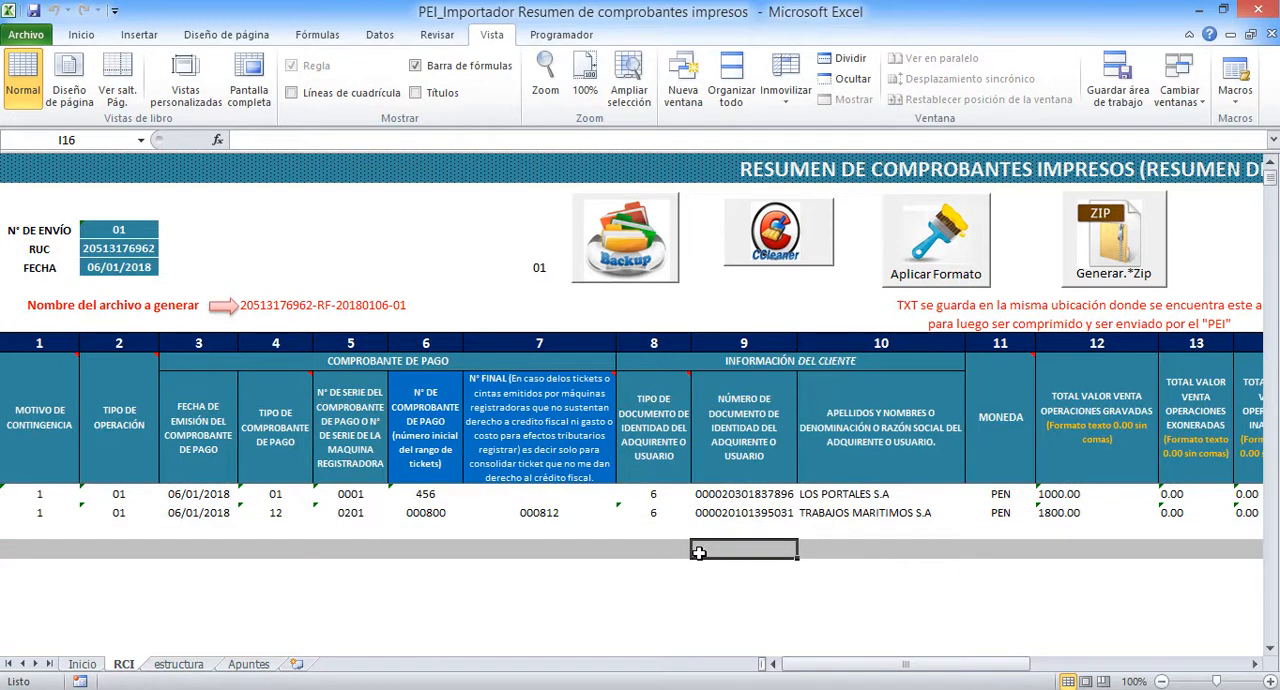
Copy the first row's customer document number, then clear it from that row
left_click(744, 496)
left_click_drag(850, 665, 866, 666)
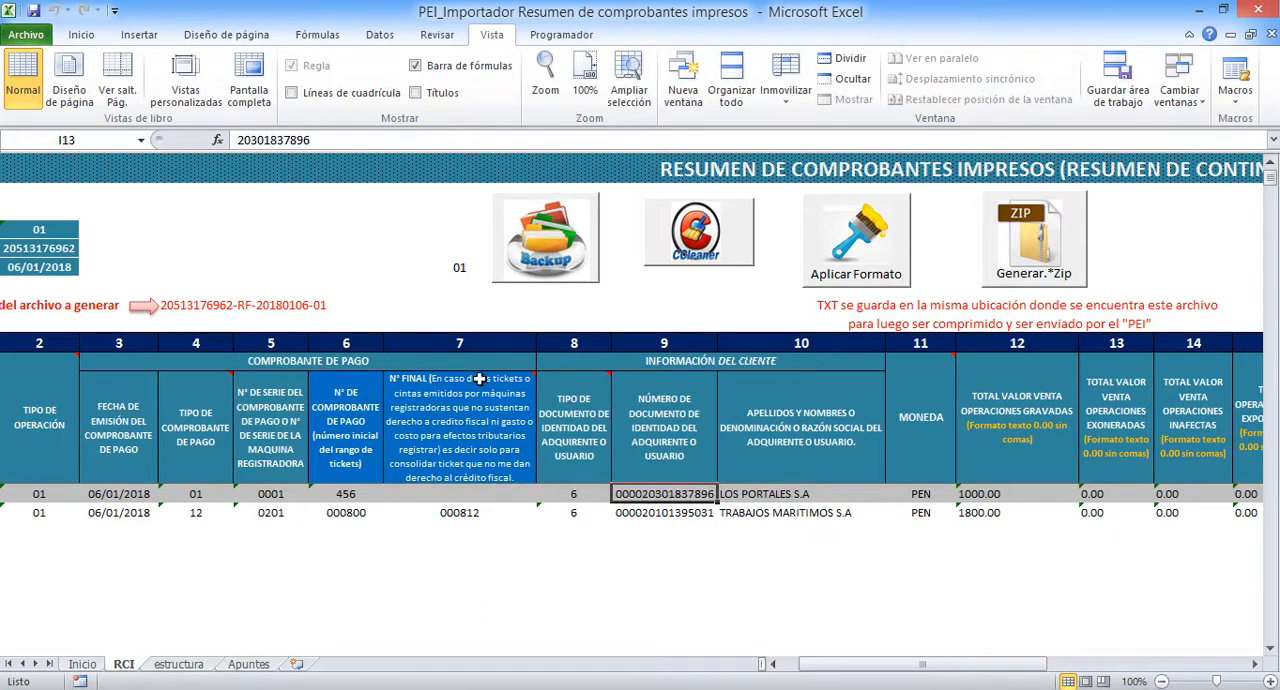
left_click_drag(324, 141, 206, 140)
key("ctrl+c")
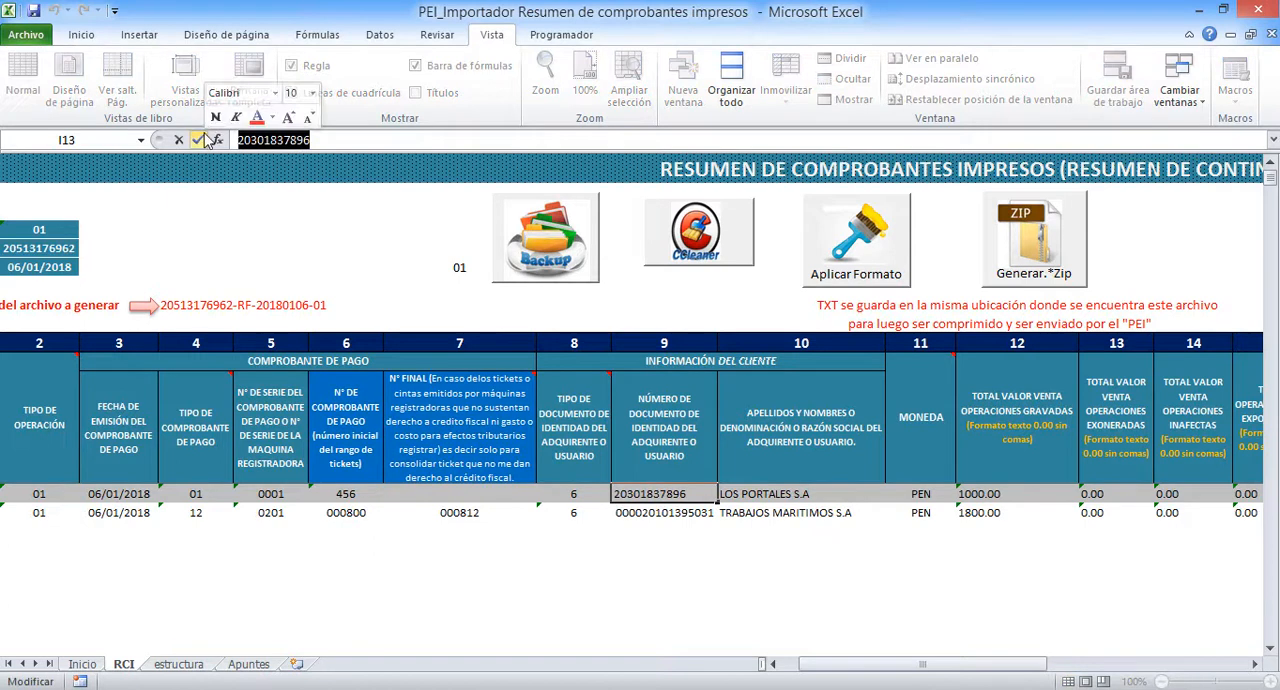
left_click(660, 513)
left_click(655, 494)
key("Delete")
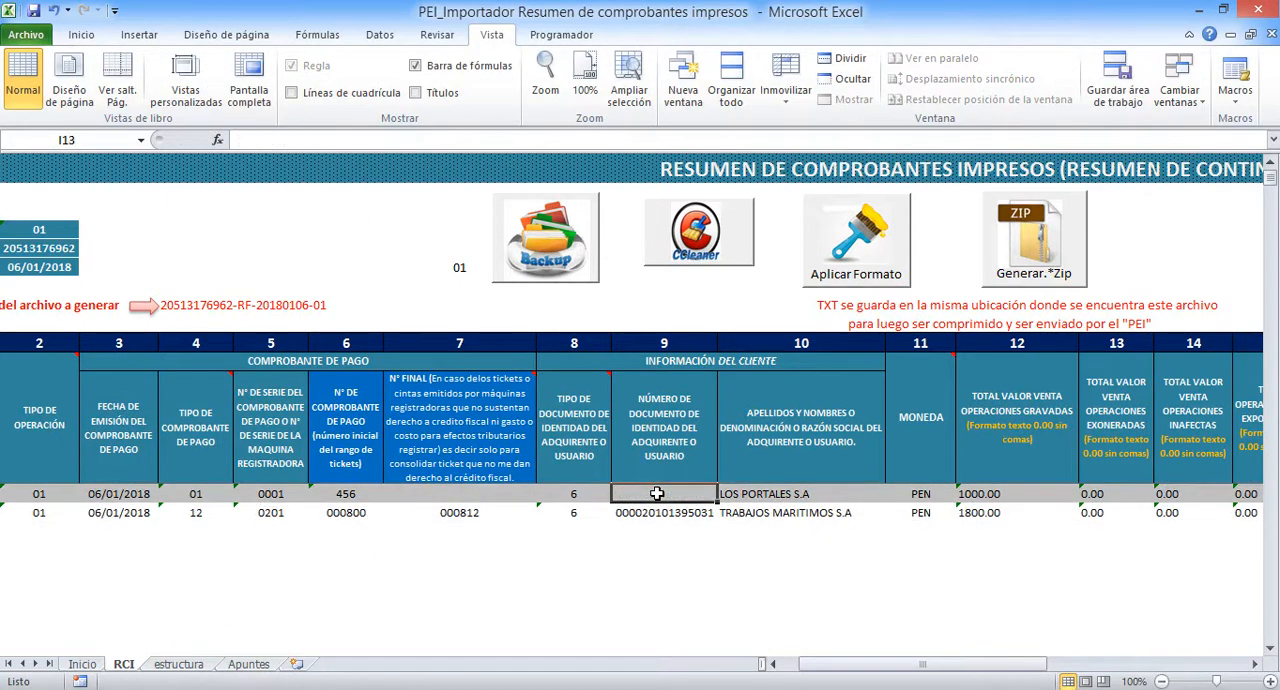
left_click(660, 513)
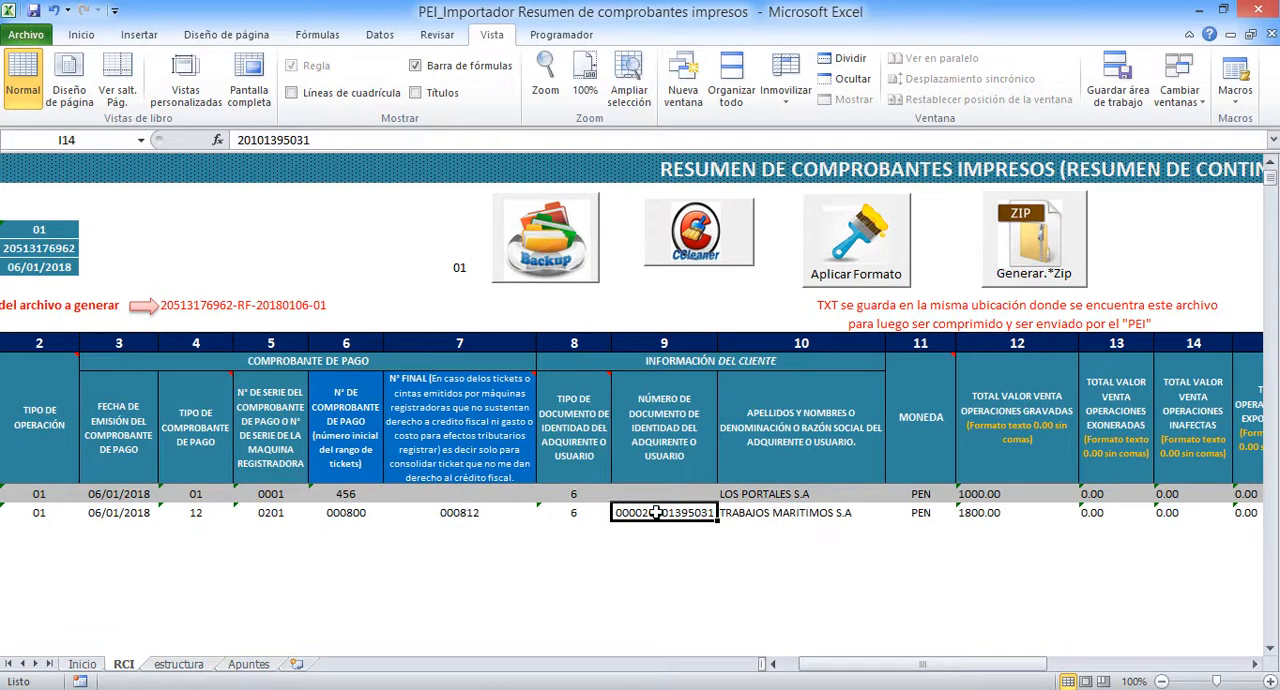
Apply the formats and validate the summary with the first row's customer document number left blank
left_click(856, 240)
left_click(697, 413)
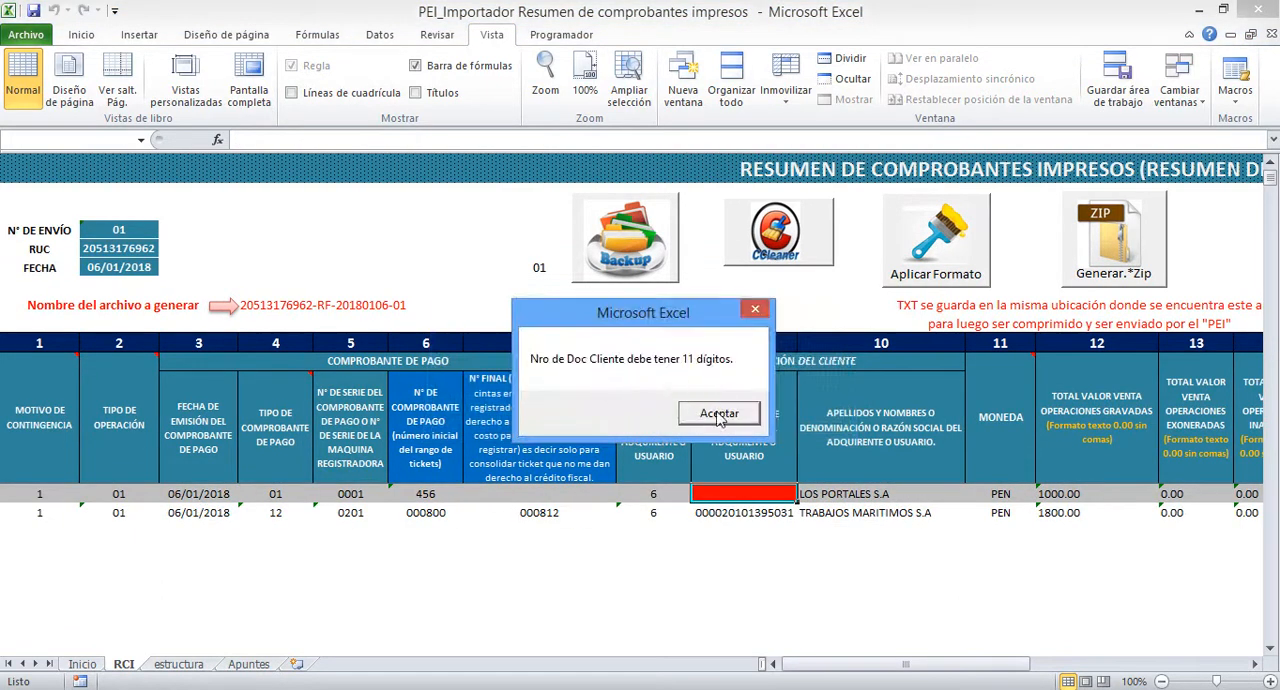
left_click(719, 413)
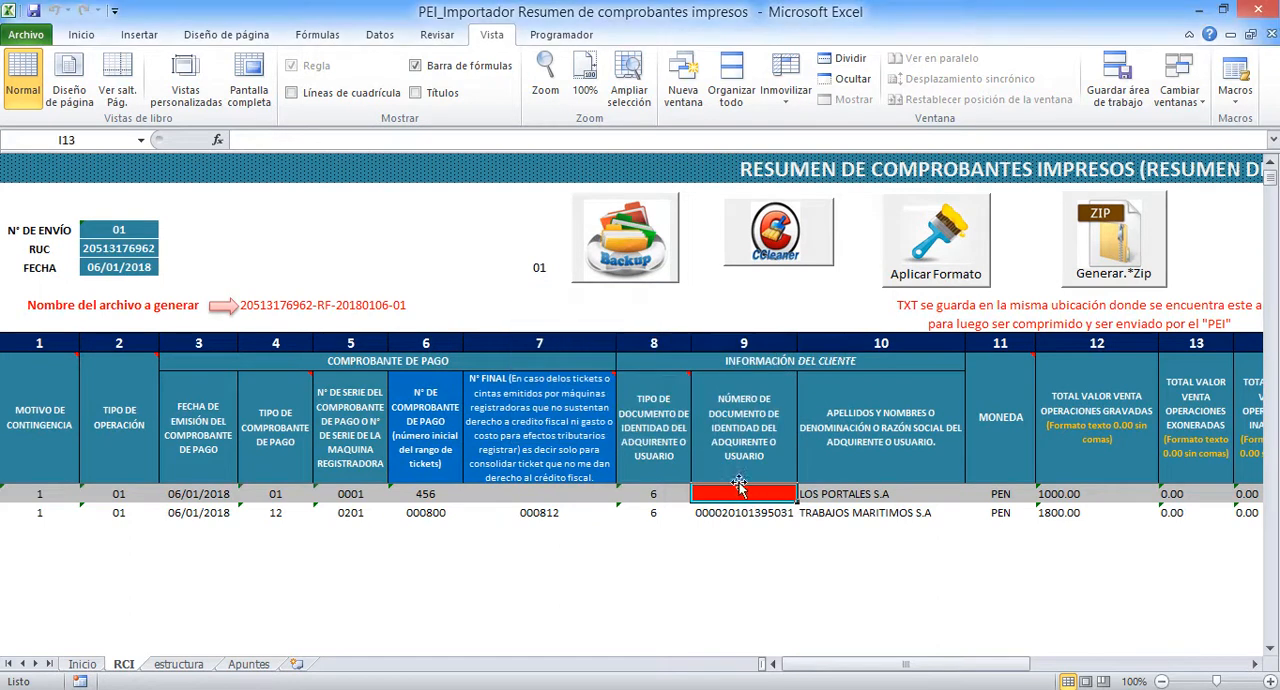
Paste the copied customer document number back into the first row
left_click(250, 139)
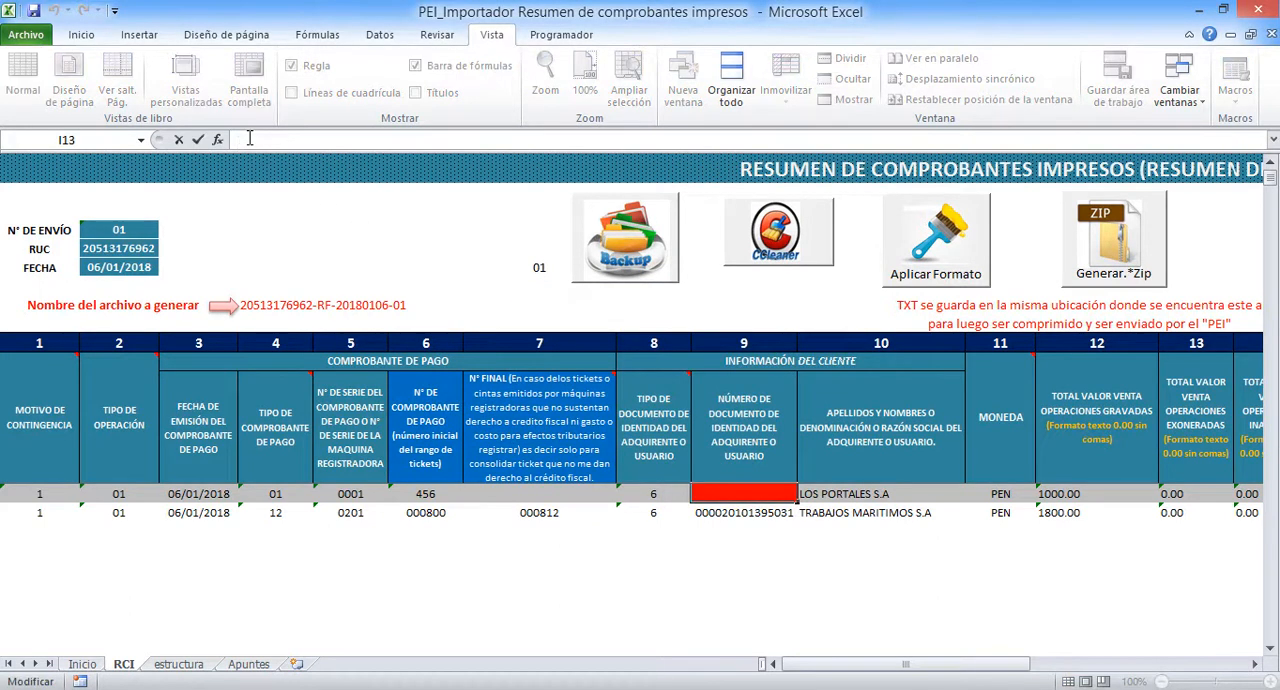
key("ctrl+v")
key("Return")
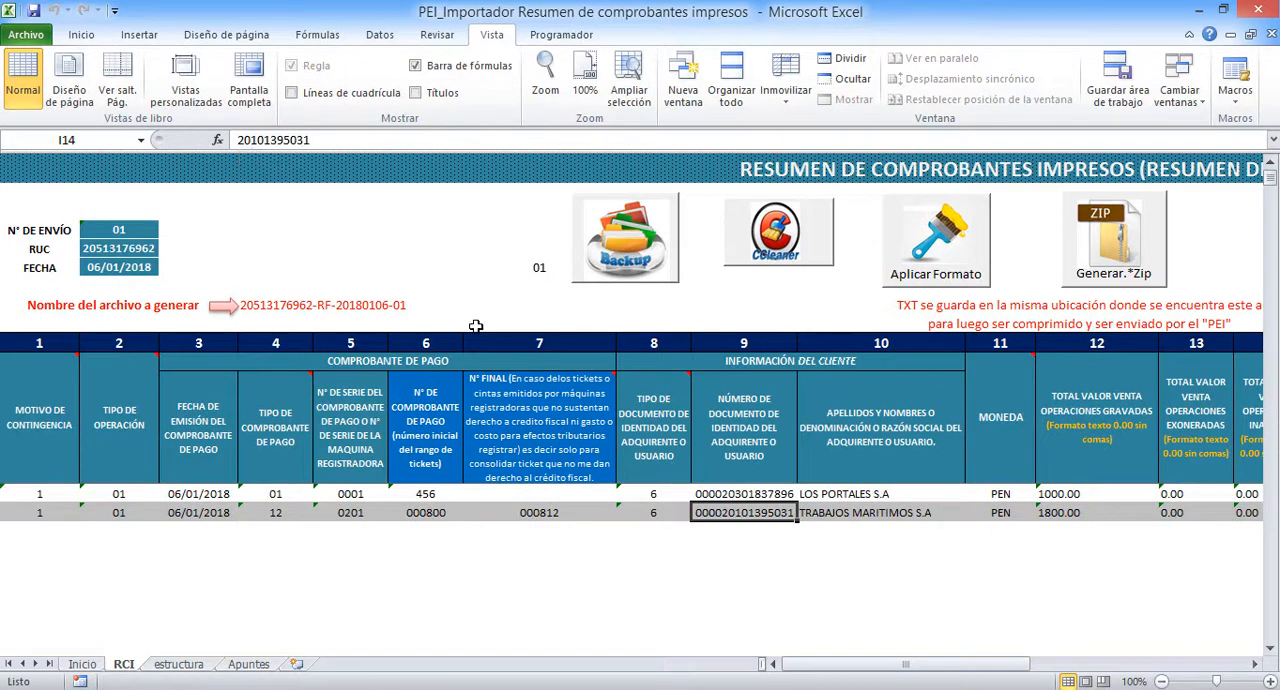
Clear the first row's Moneda code and validate the summary with Aplicar Formato
left_click_drag(908, 665, 996, 670)
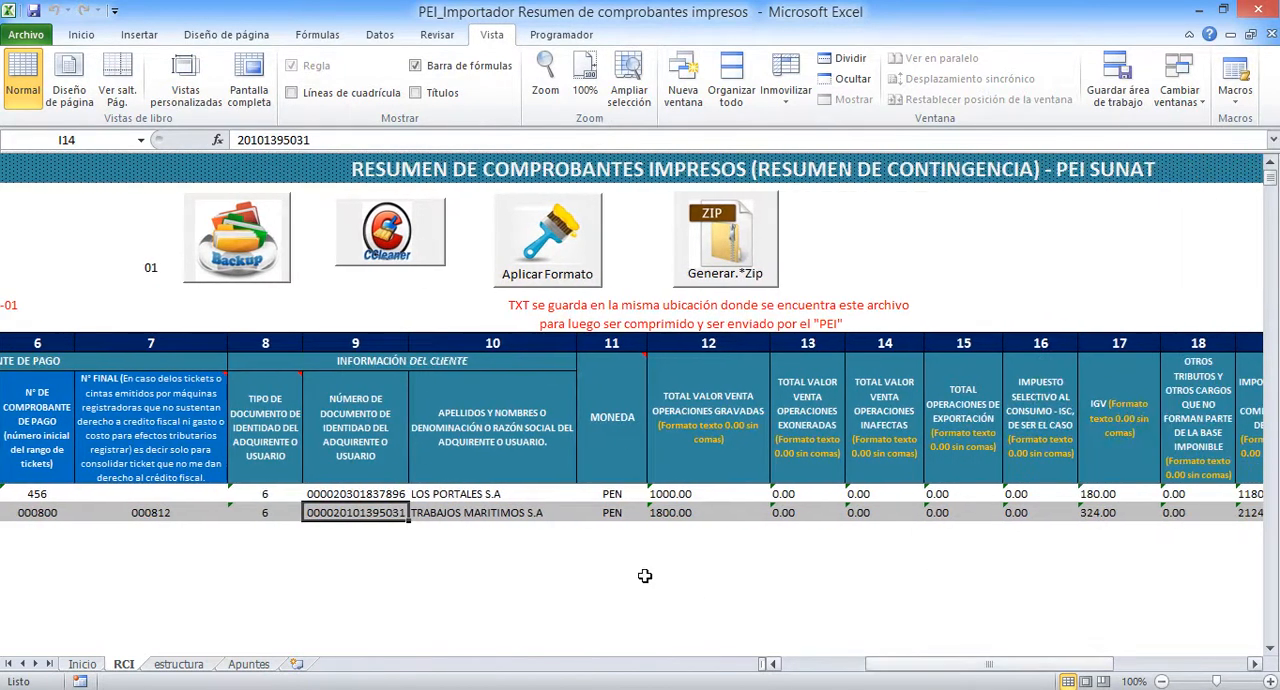
left_click(612, 494)
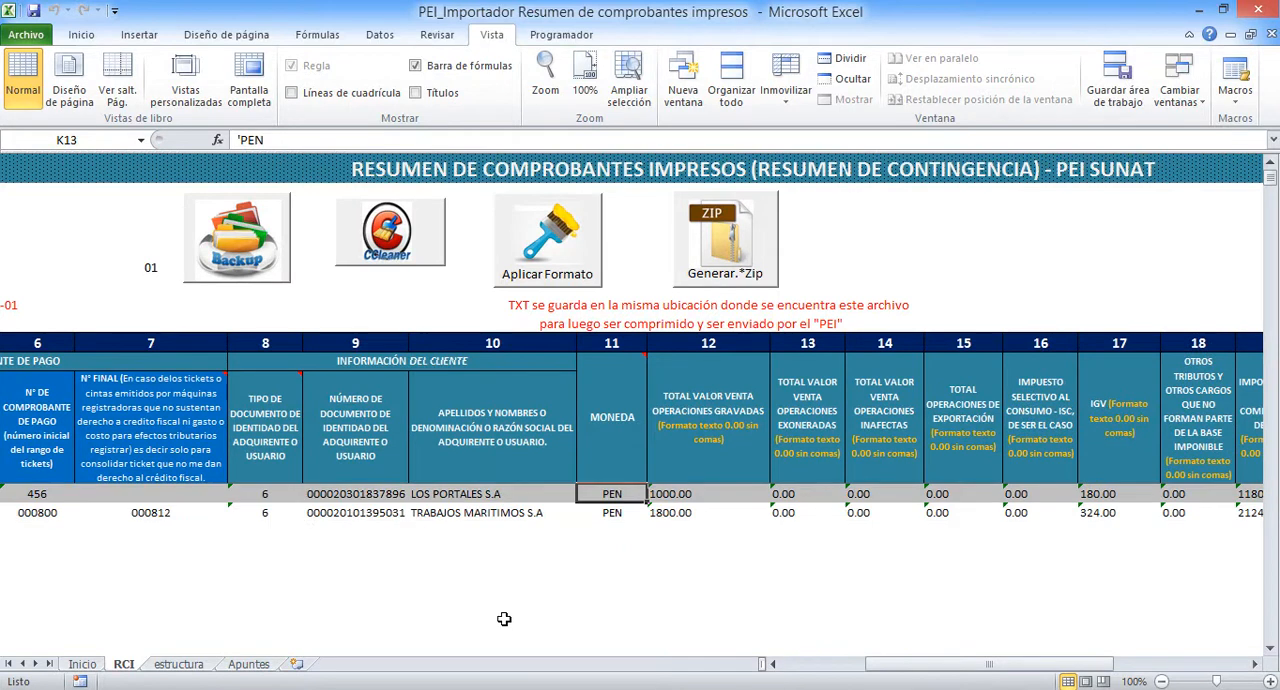
left_click(544, 250)
left_click(700, 411)
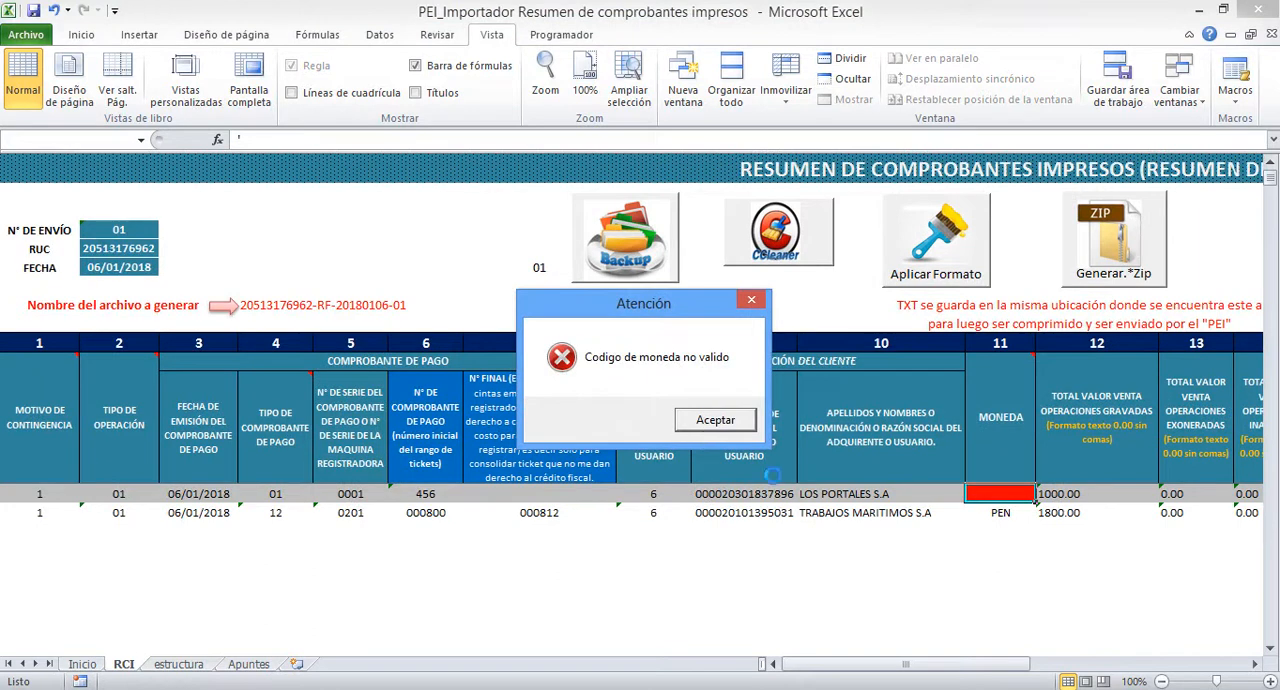
left_click(726, 424)
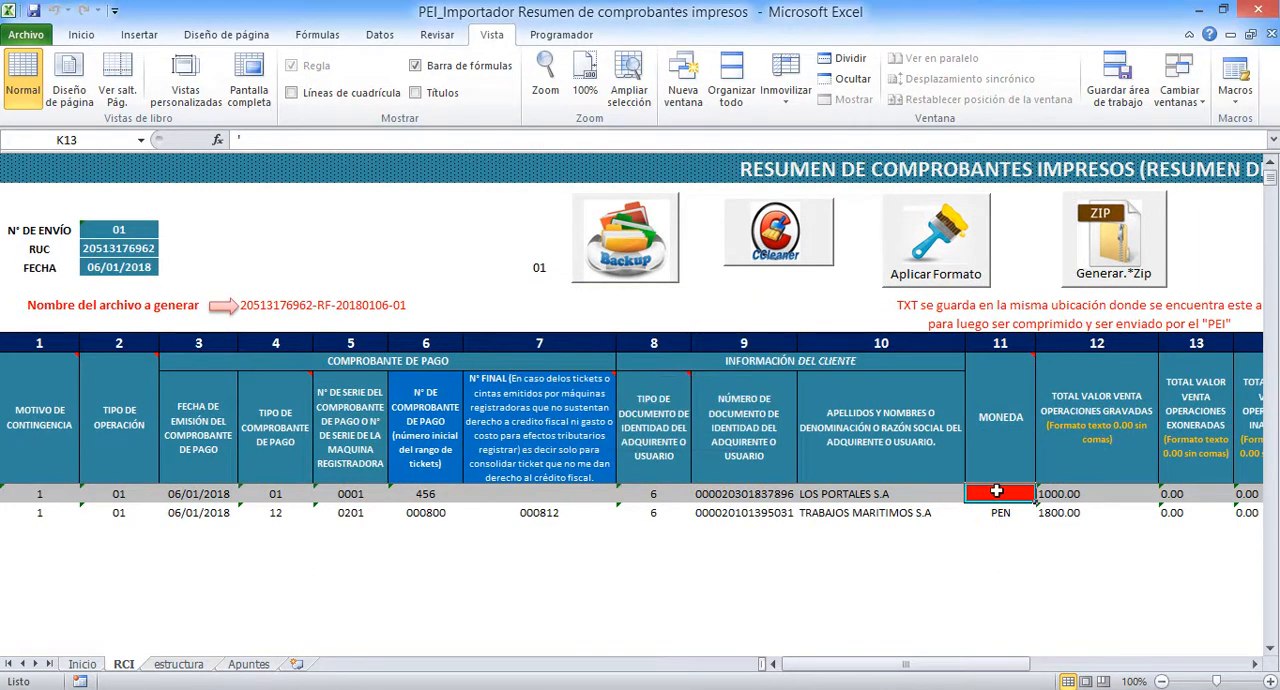
Enter PEN in capitals as the first row's Moneda code
type("pen")
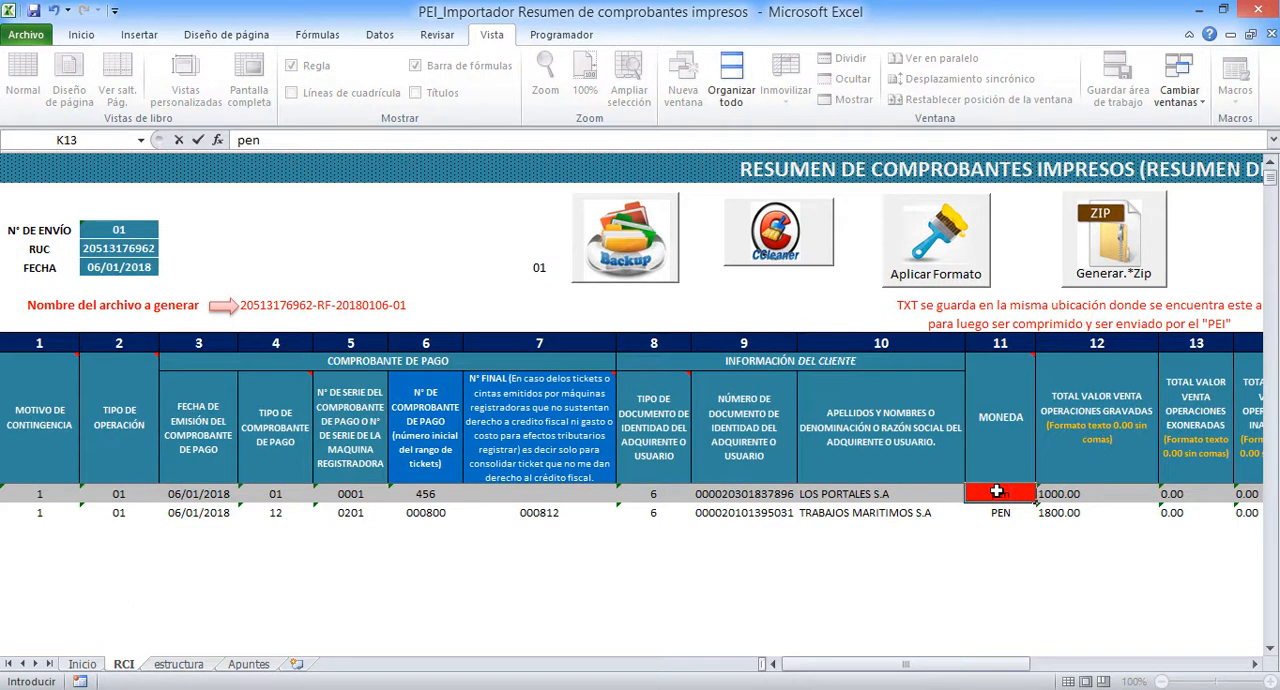
key("BackSpace")
key("BackSpace")
key("BackSpace")
type("PEN")
key("Return")
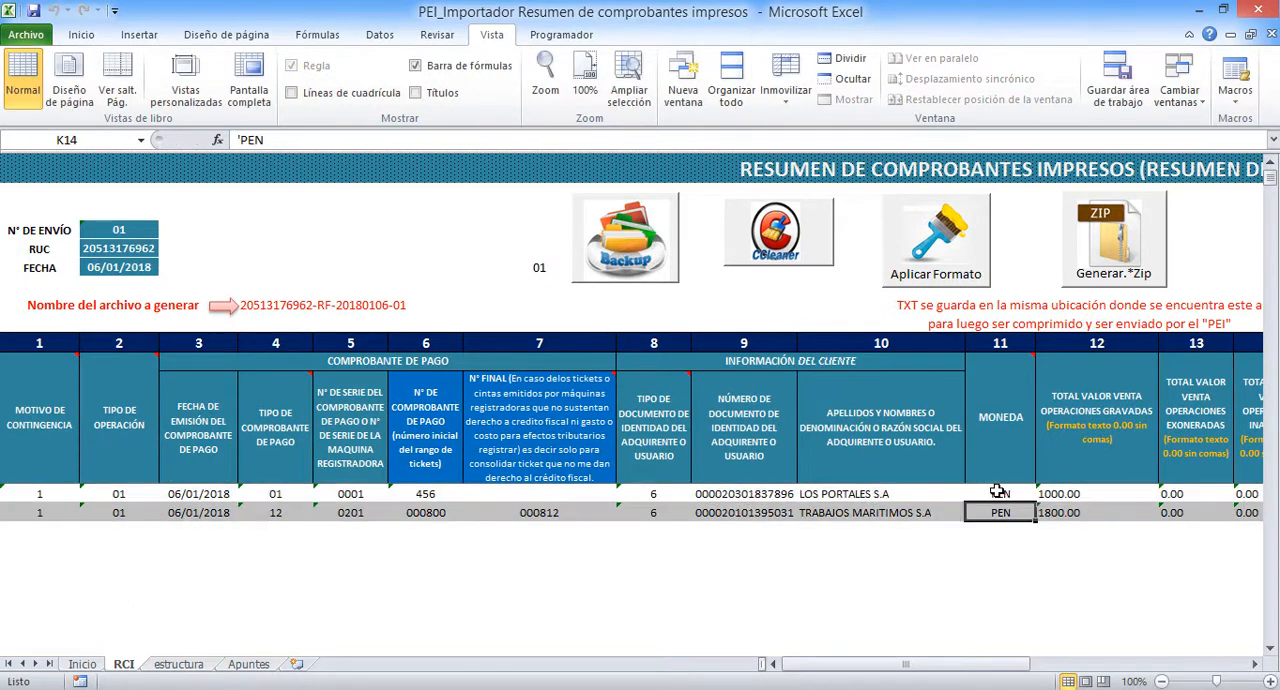
Apply the formats and validate the completed daily summary with both voucher rows filled in
left_click_drag(900, 670, 1022, 658)
left_click_drag(1048, 655, 905, 653)
left_click(936, 248)
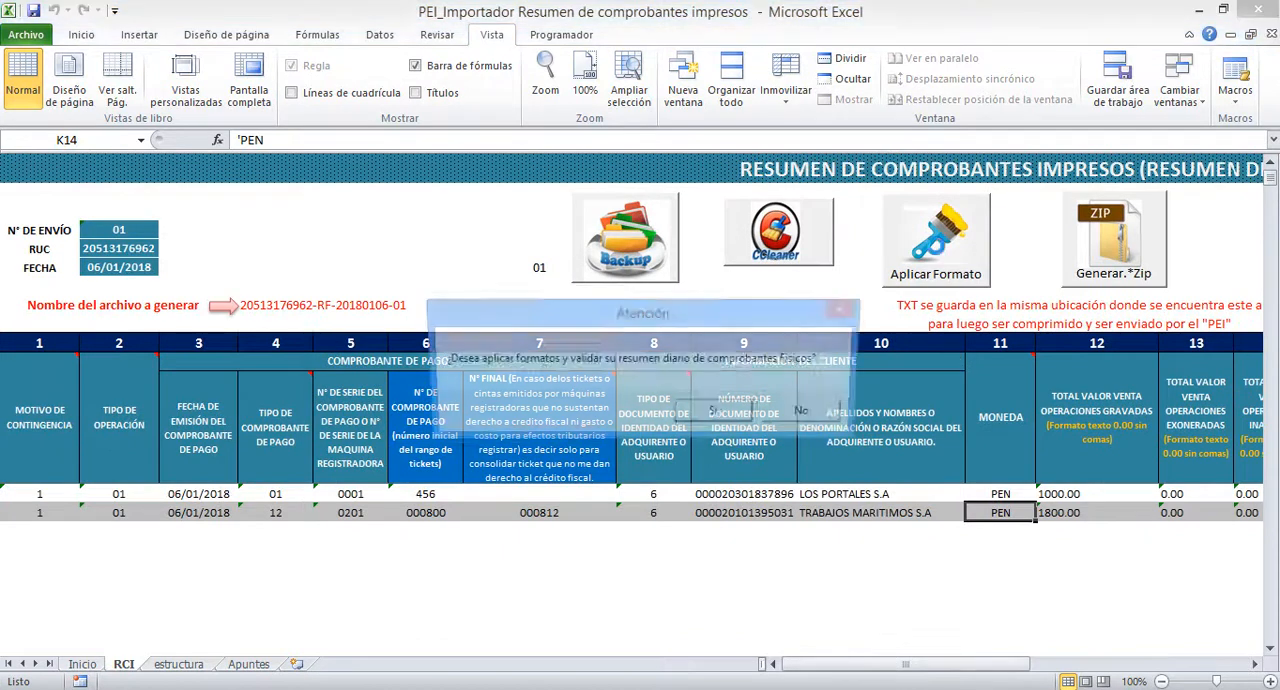
left_click(716, 415)
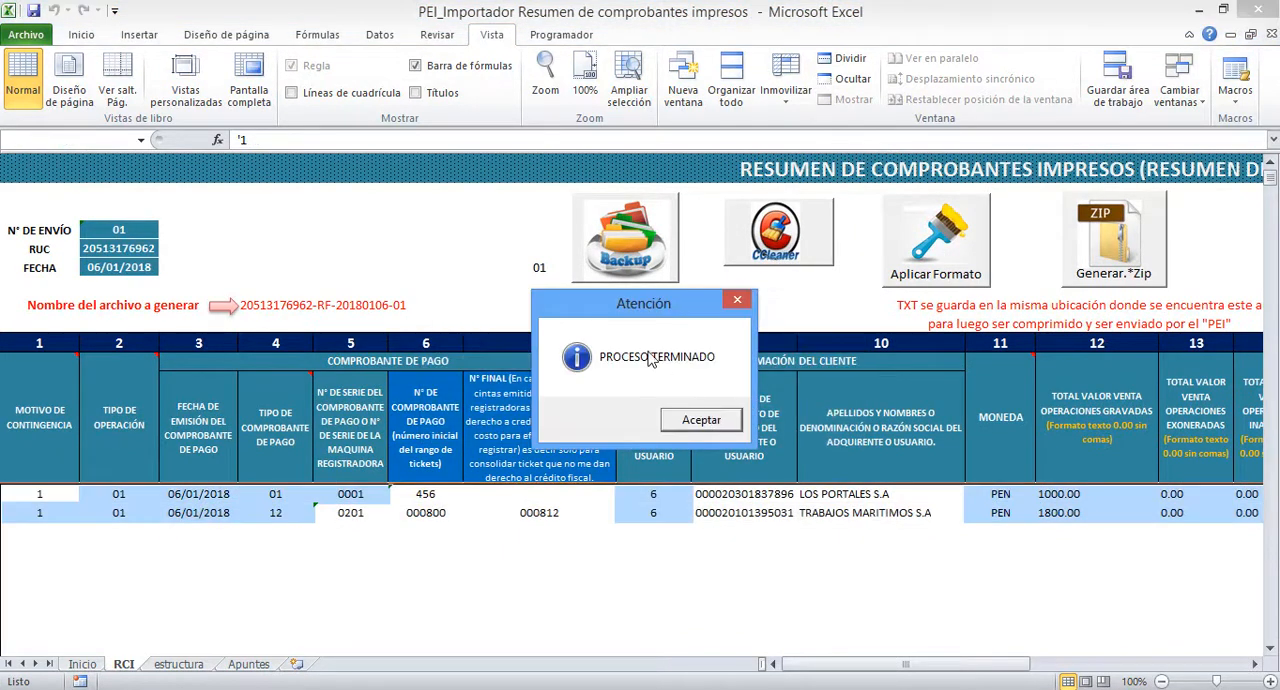
left_click(690, 421)
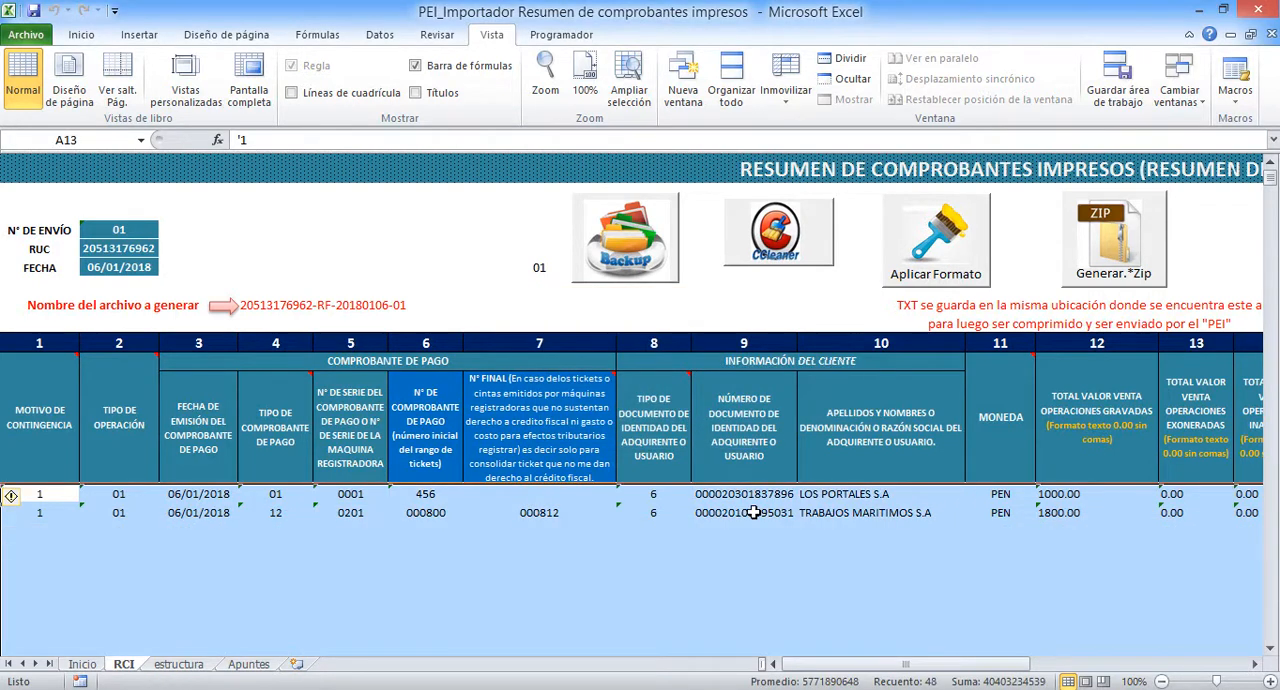
left_click(752, 512)
left_click_drag(857, 663, 803, 640)
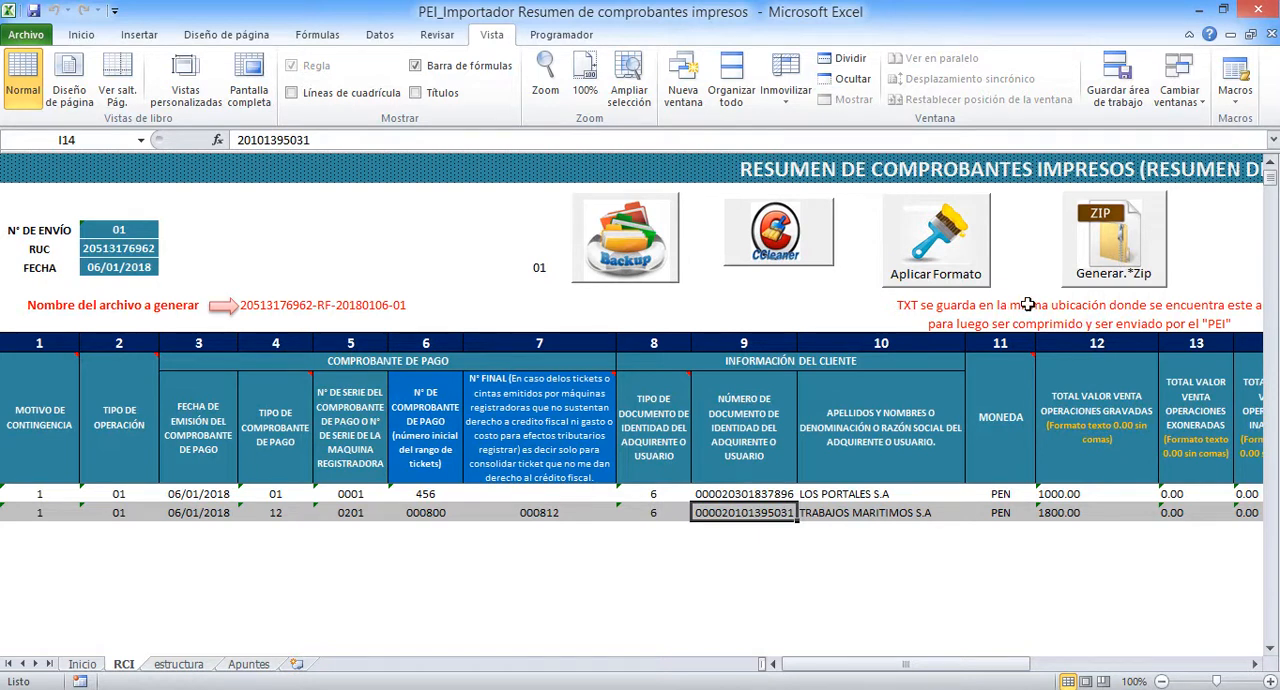
Examine the estructura sheet's field rules and its closing note on naming the TXT and ZIP files
left_click(190, 664)
scroll(437, 393, "down", 12)
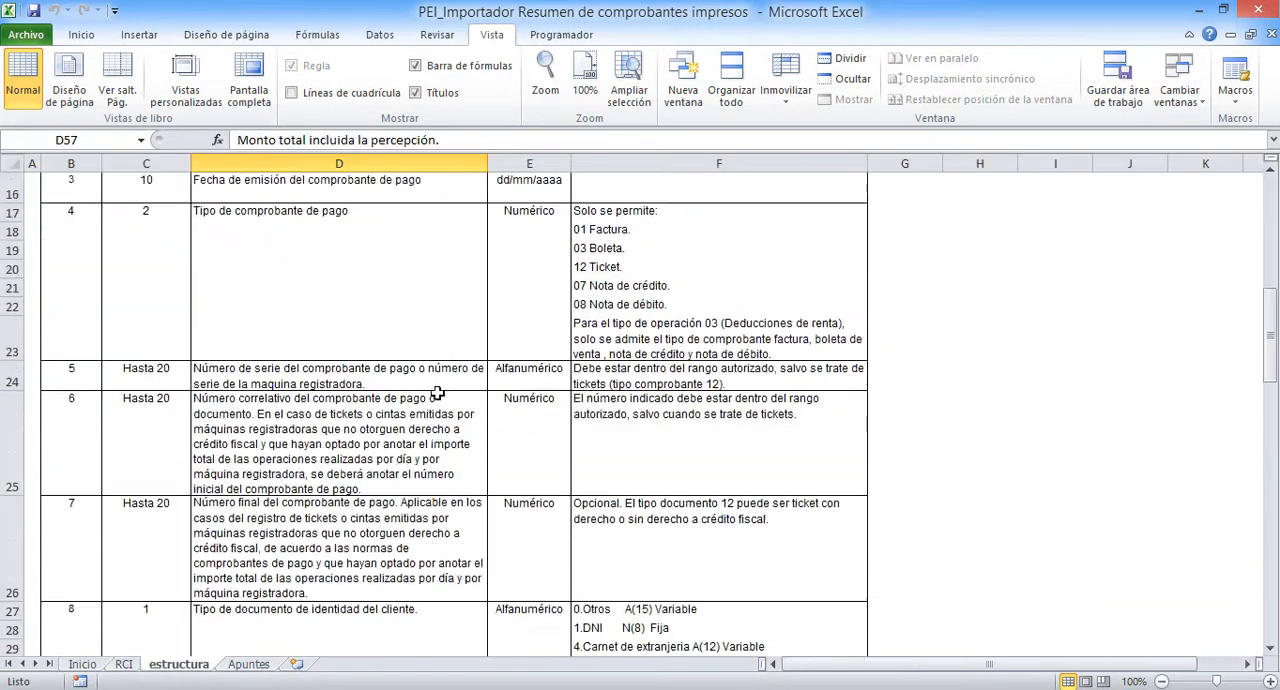
scroll(437, 393, "down", 5)
scroll(437, 393, "up", 2)
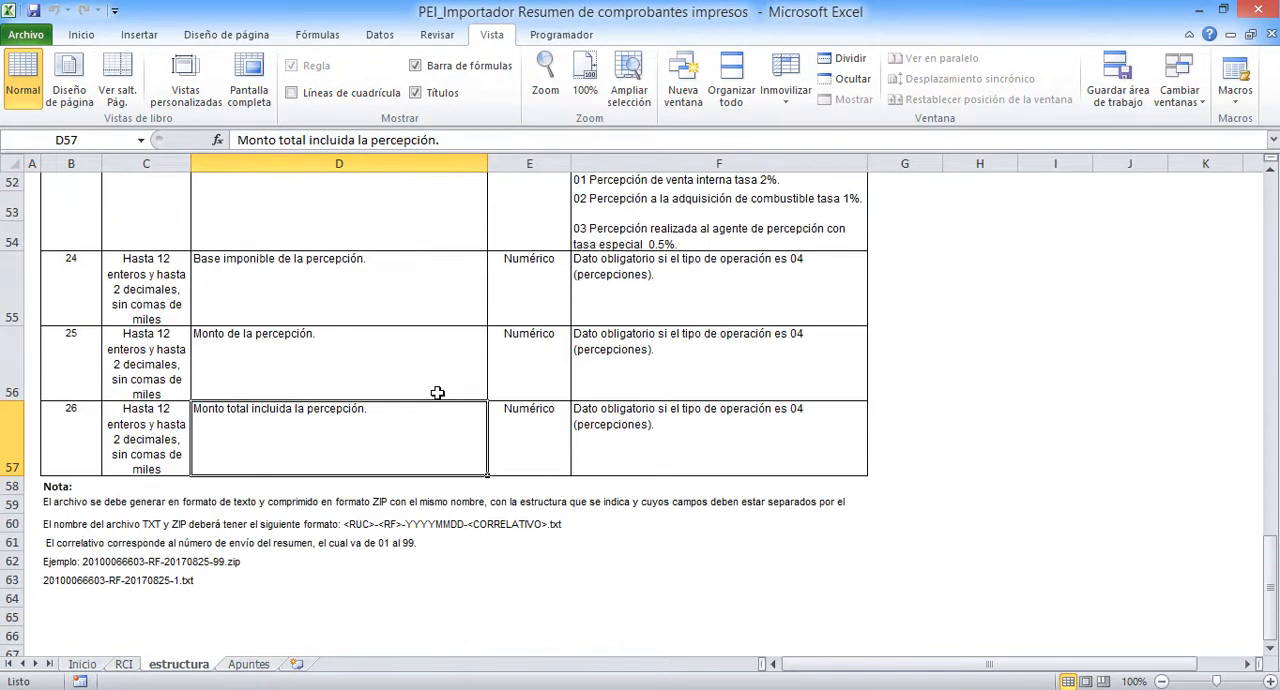
left_click(166, 562)
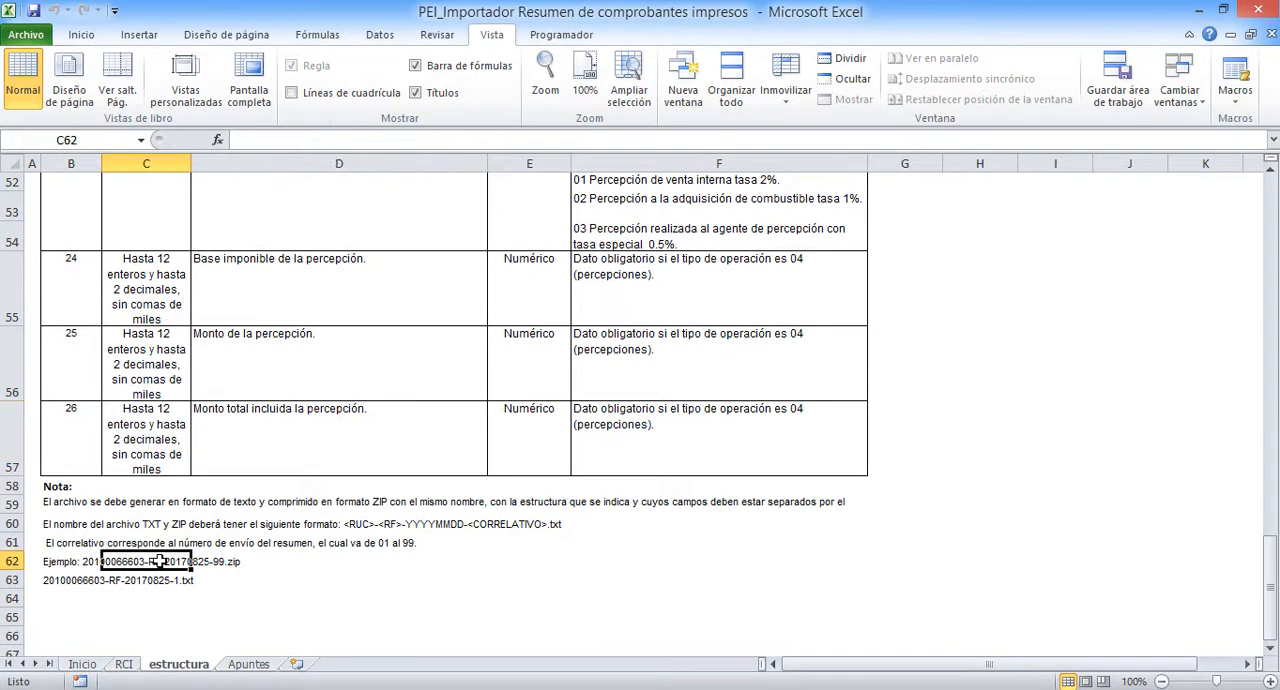
left_click(68, 580)
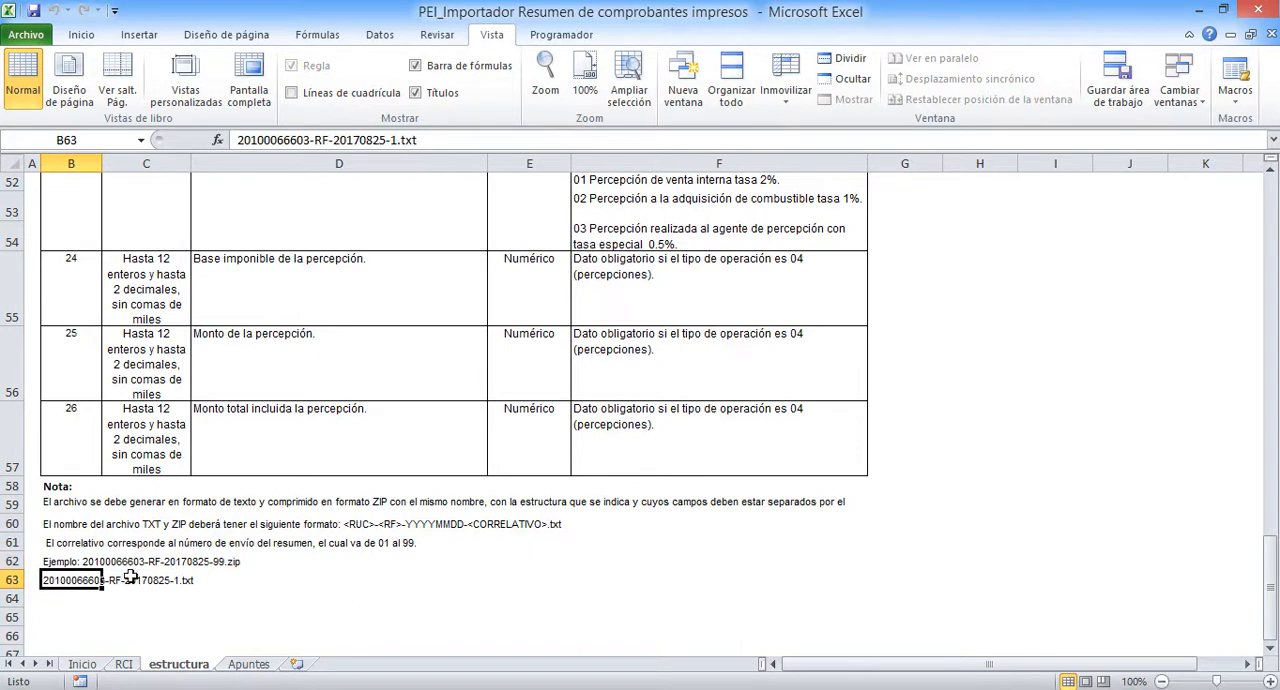
scroll(236, 522, "up", 4)
scroll(236, 522, "up", 10)
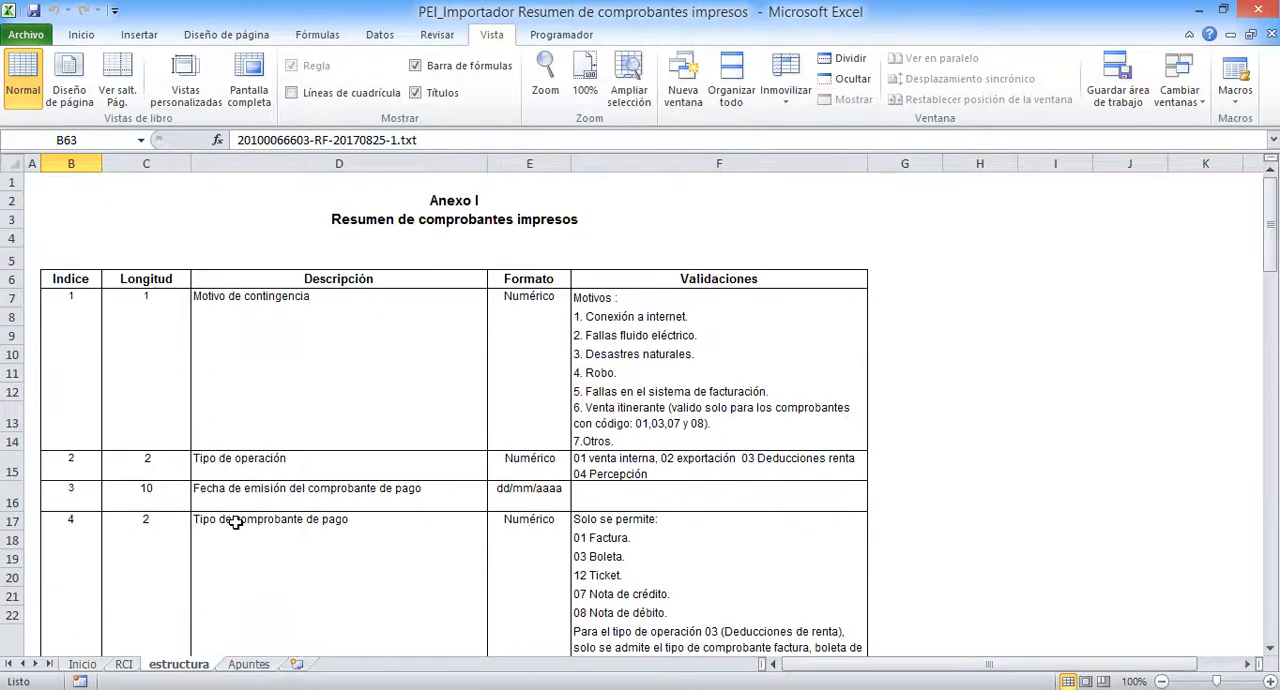
Return to the RCI sheet and generate the summary's TXT file with Generar ZIP
left_click(124, 665)
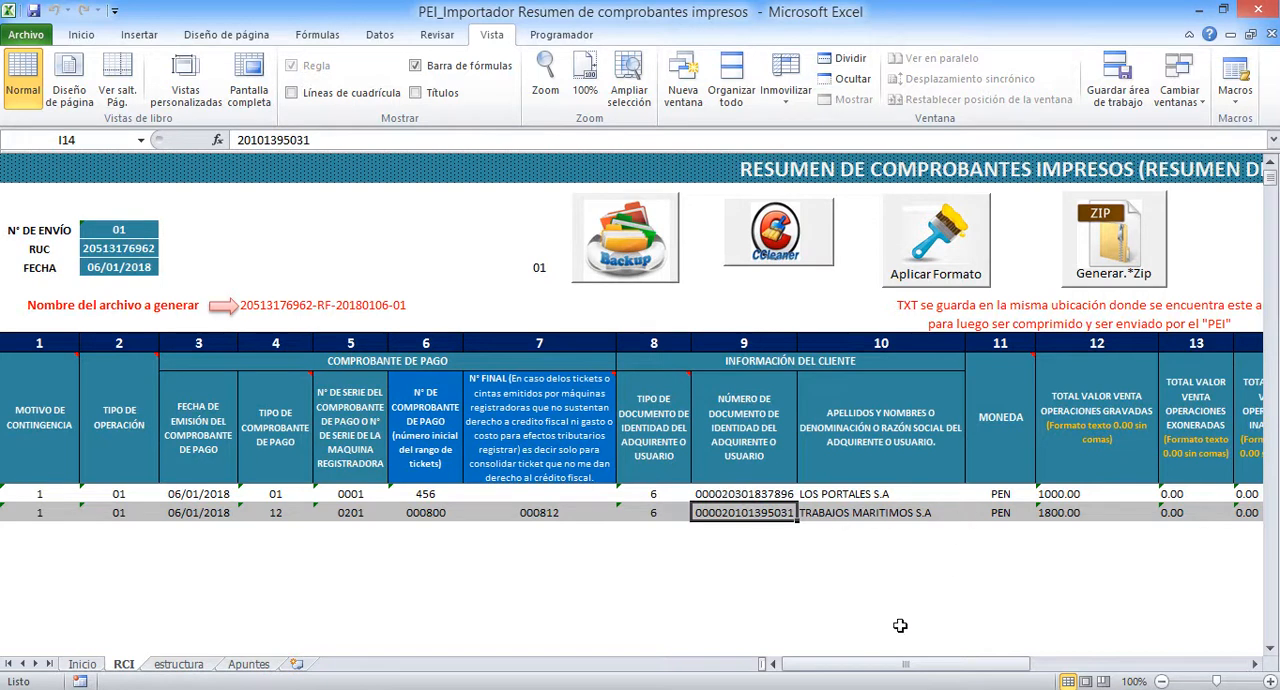
left_click_drag(860, 664, 952, 668)
left_click(651, 240)
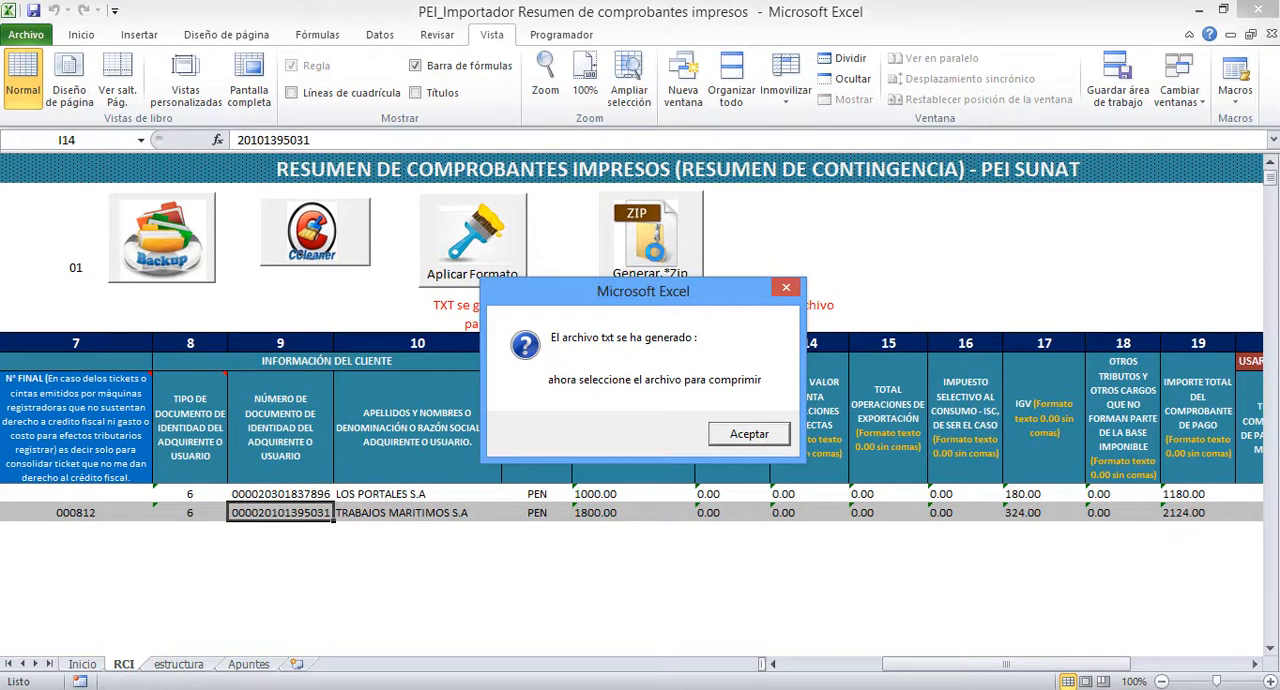
left_click(744, 437)
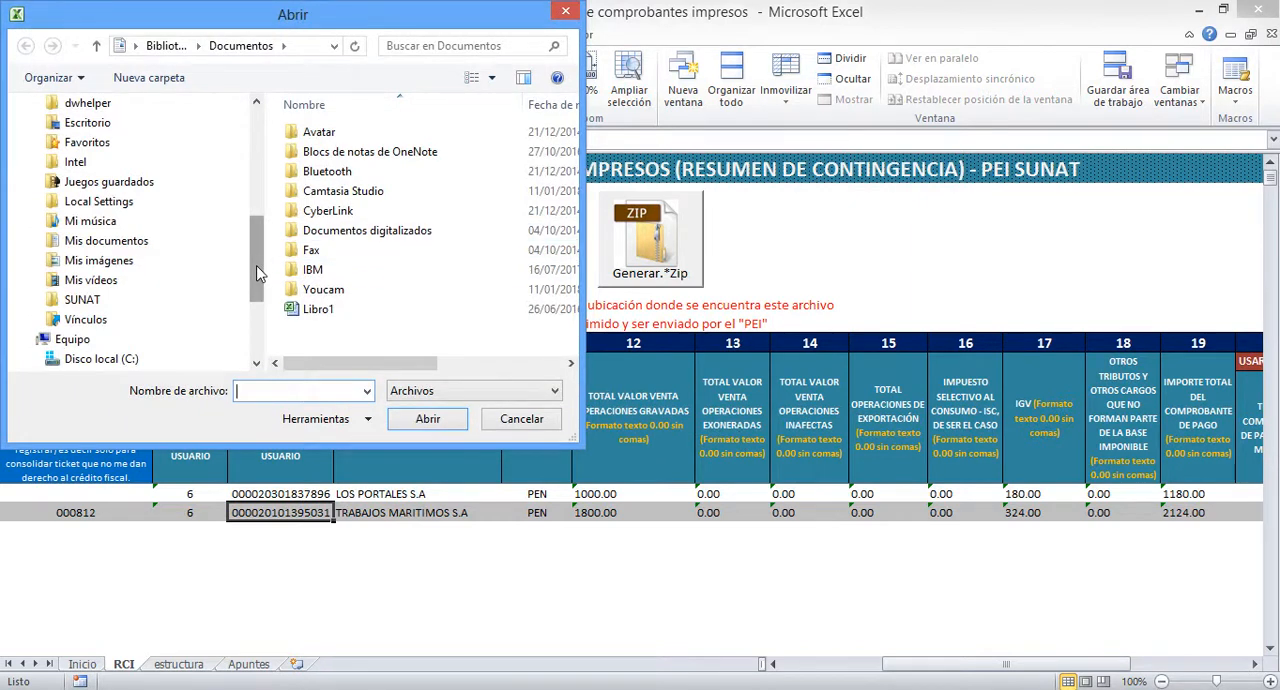
Compress the summary's generated TXT file from Escritorio into a ZIP and view the archive's contents
left_click_drag(256, 272, 258, 143)
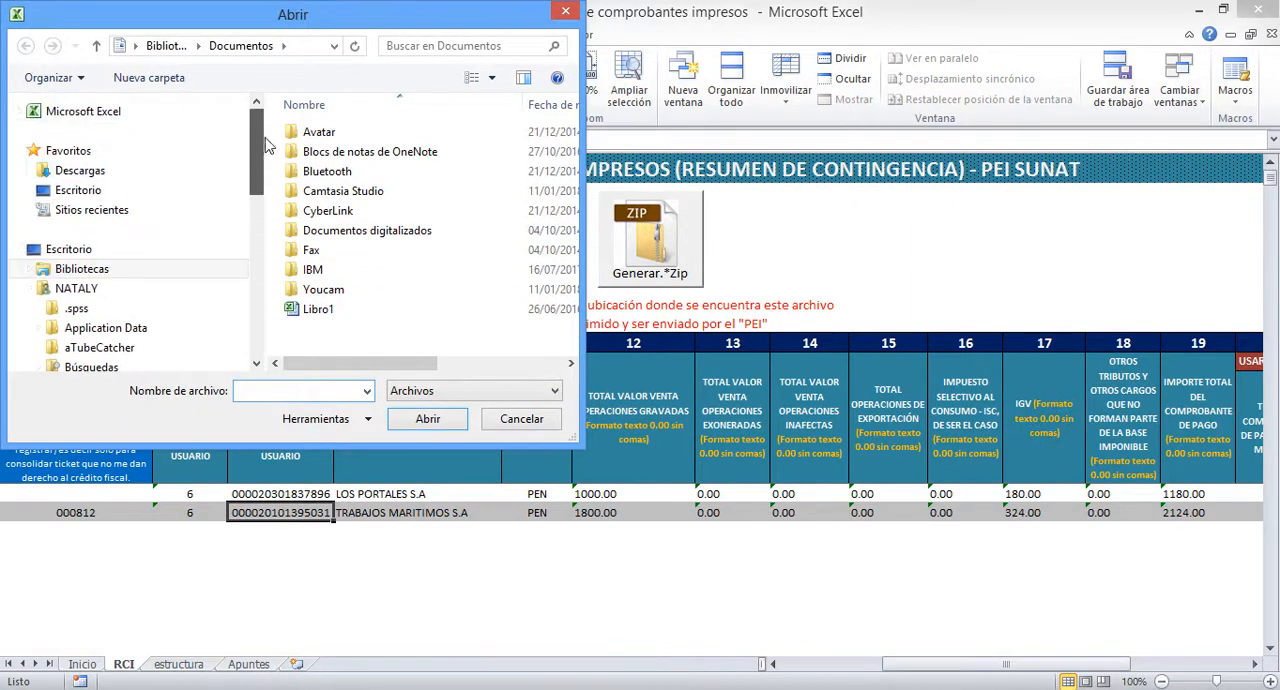
left_click(90, 191)
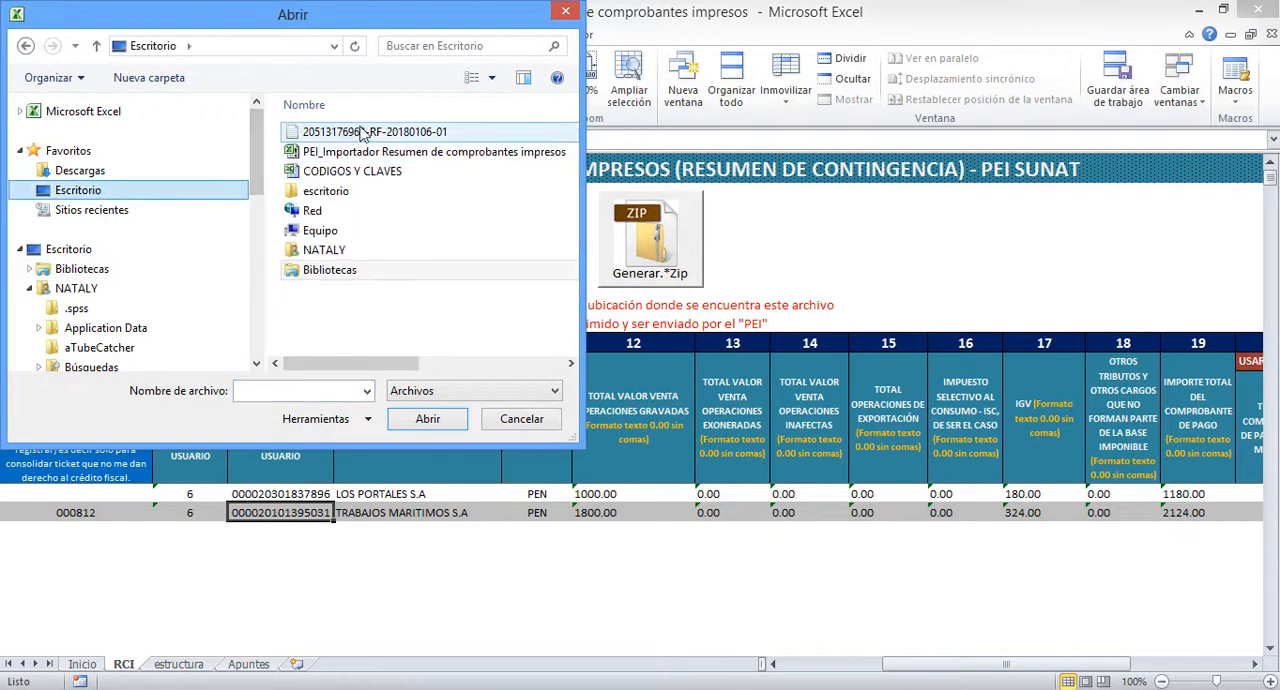
left_click(378, 133)
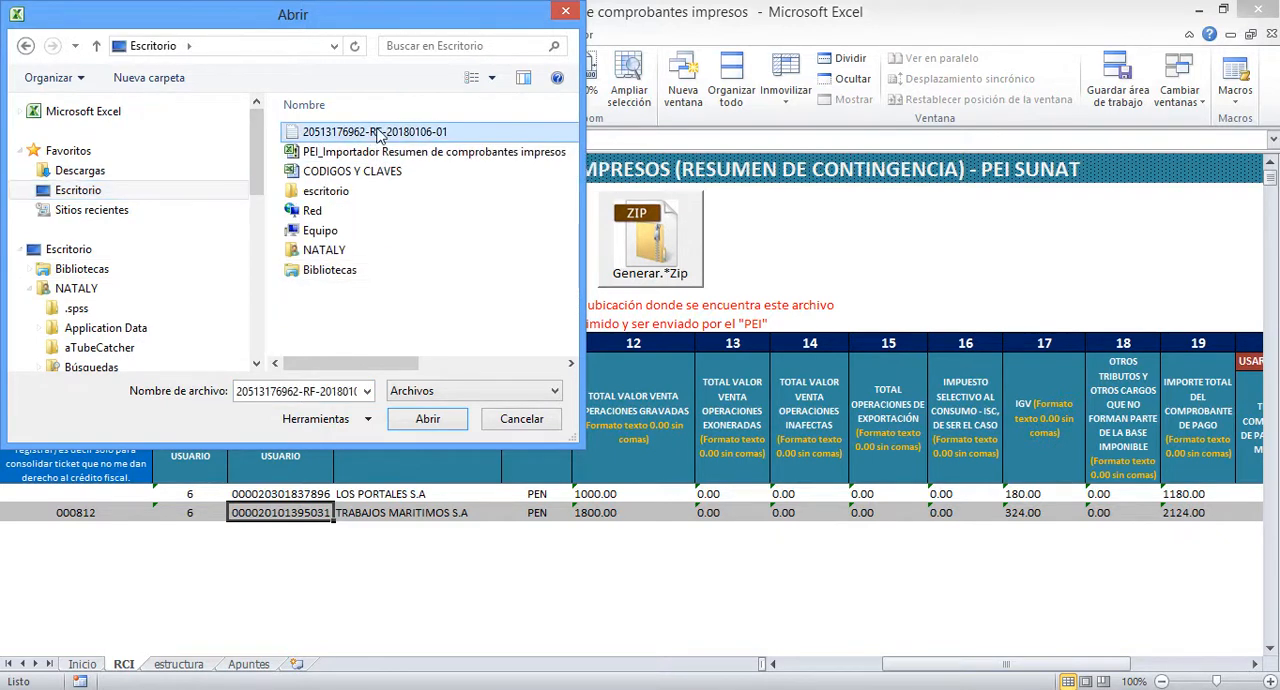
left_click(427, 420)
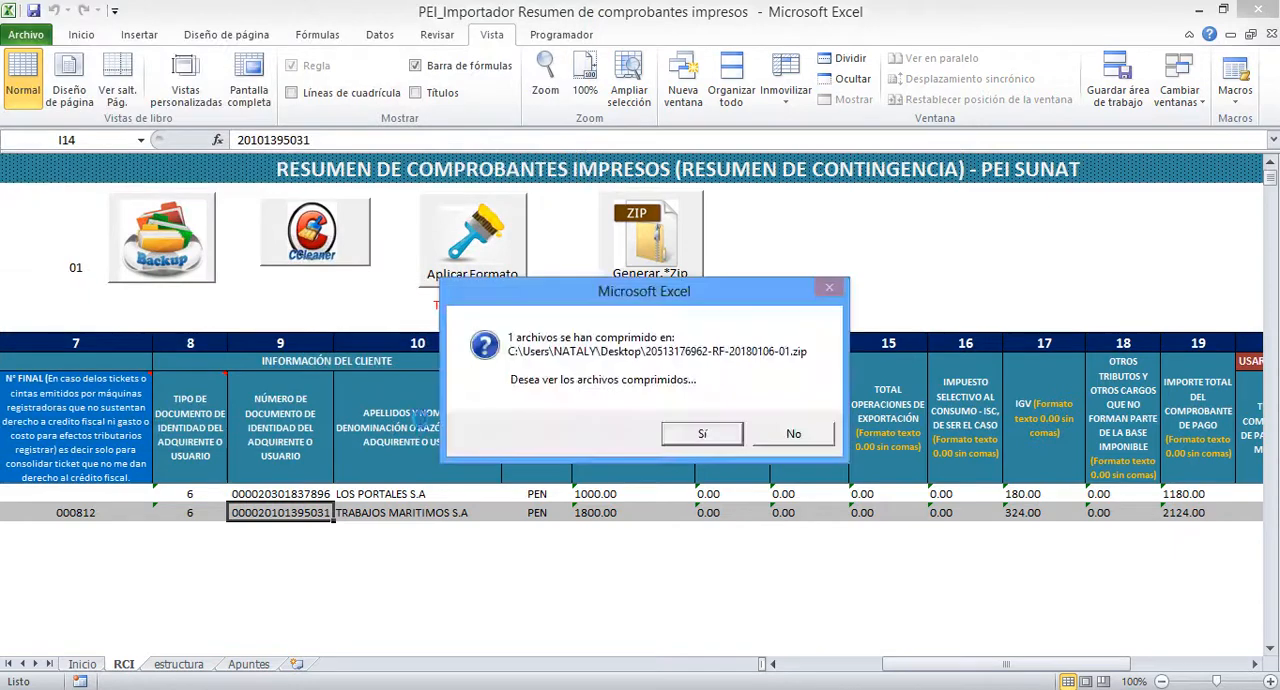
left_click(694, 428)
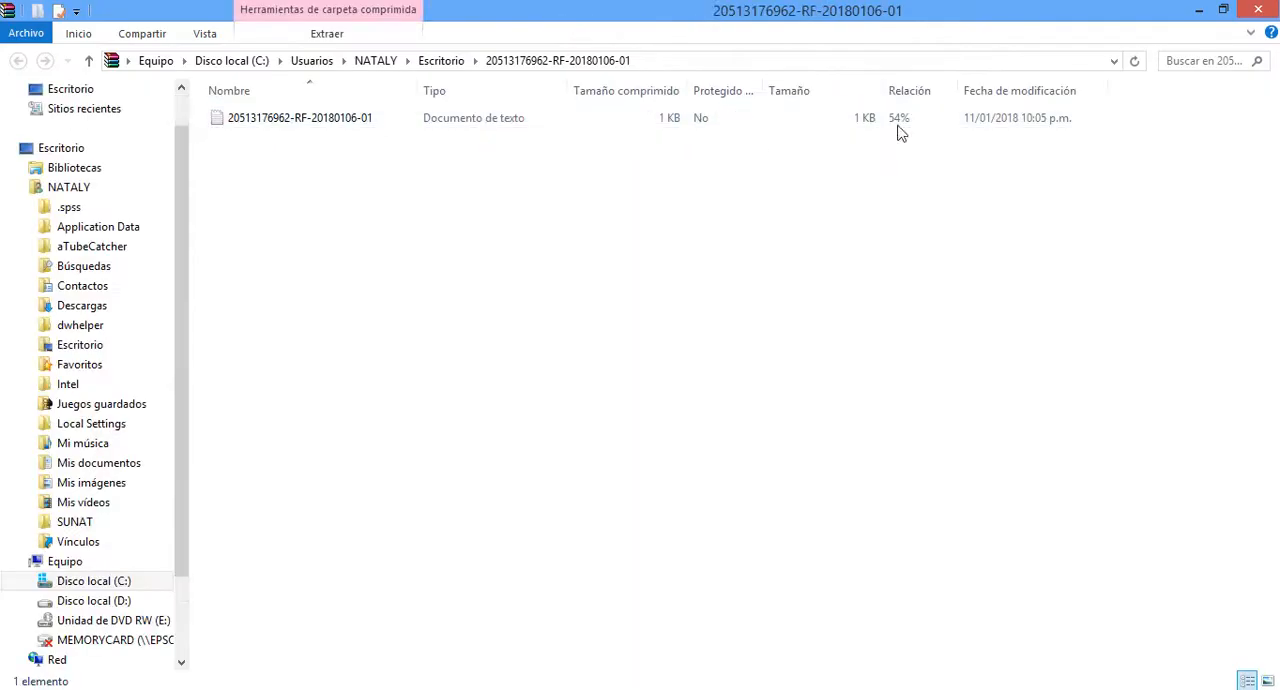
left_click(1258, 11)
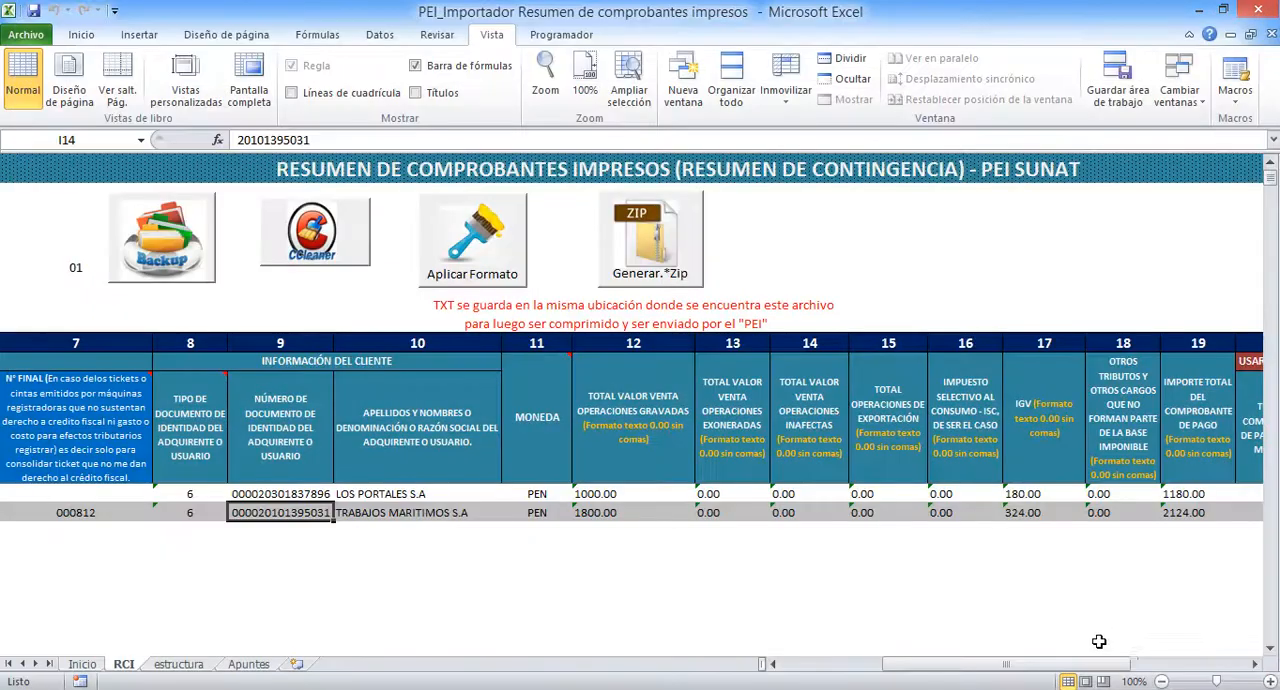
Minimize the workbook, place the generated TXT and ZIP files one below the other on the open desktop and check their names
left_click(1200, 11)
left_click_drag(163, 516, 586, 328)
left_click_drag(136, 605, 605, 362)
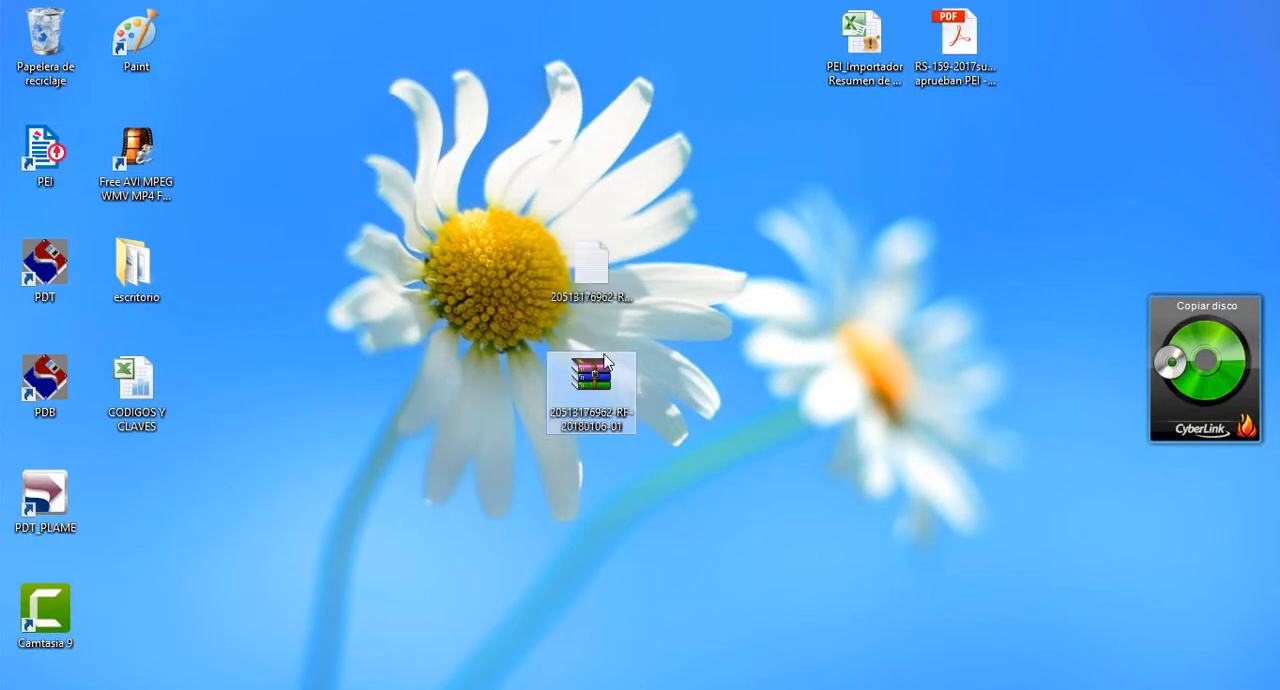
left_click(596, 280)
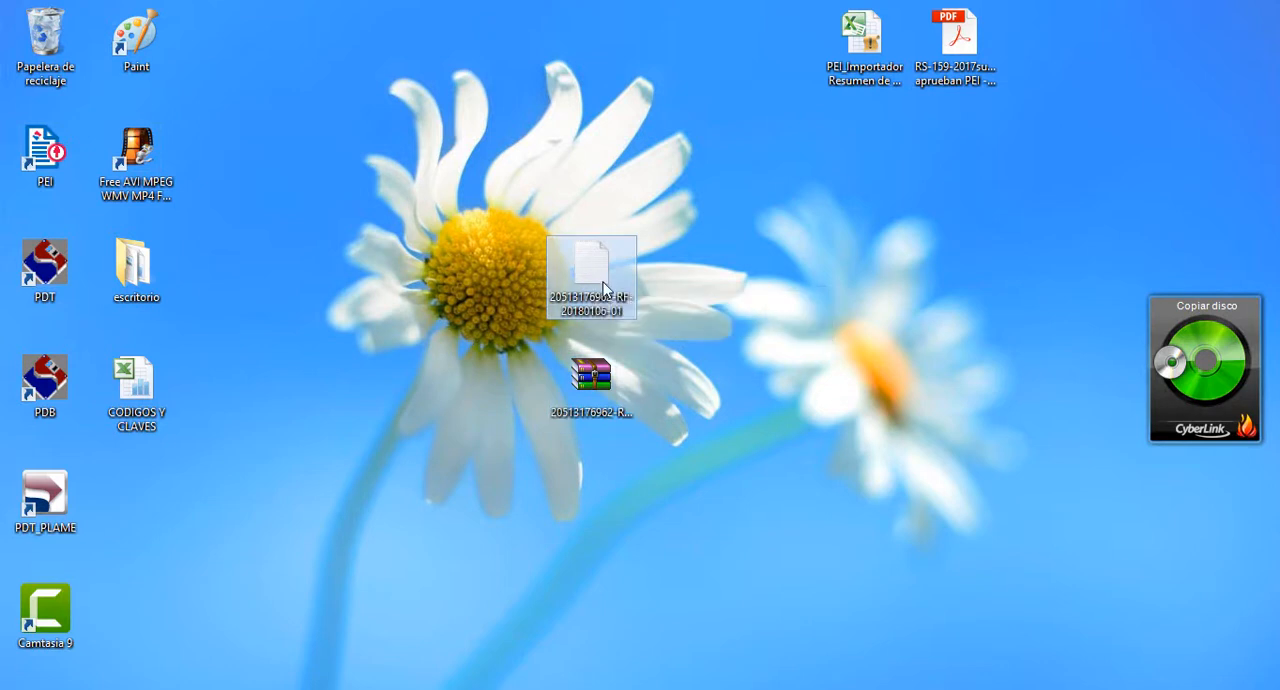
left_click(595, 400)
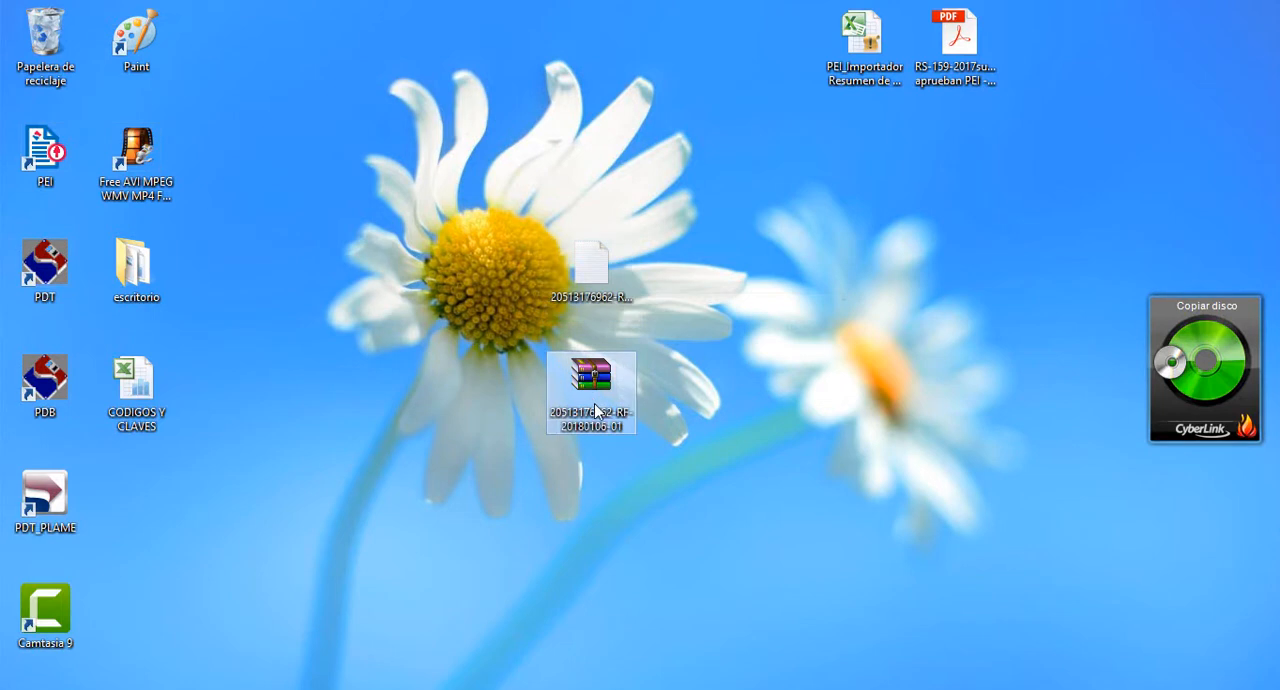
left_click(594, 287)
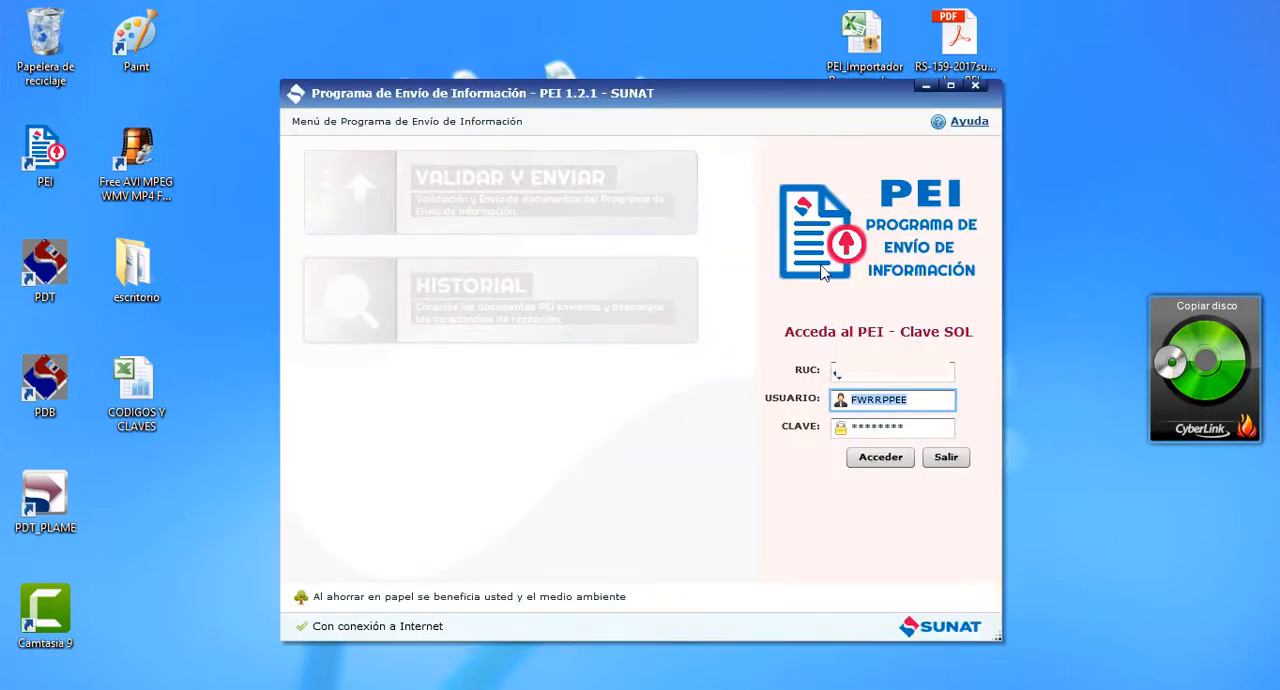
Switch to SUNAT's PEI, sign in with the already filled-in Clave SOL credentials and open Validar y Enviar
left_click(884, 460)
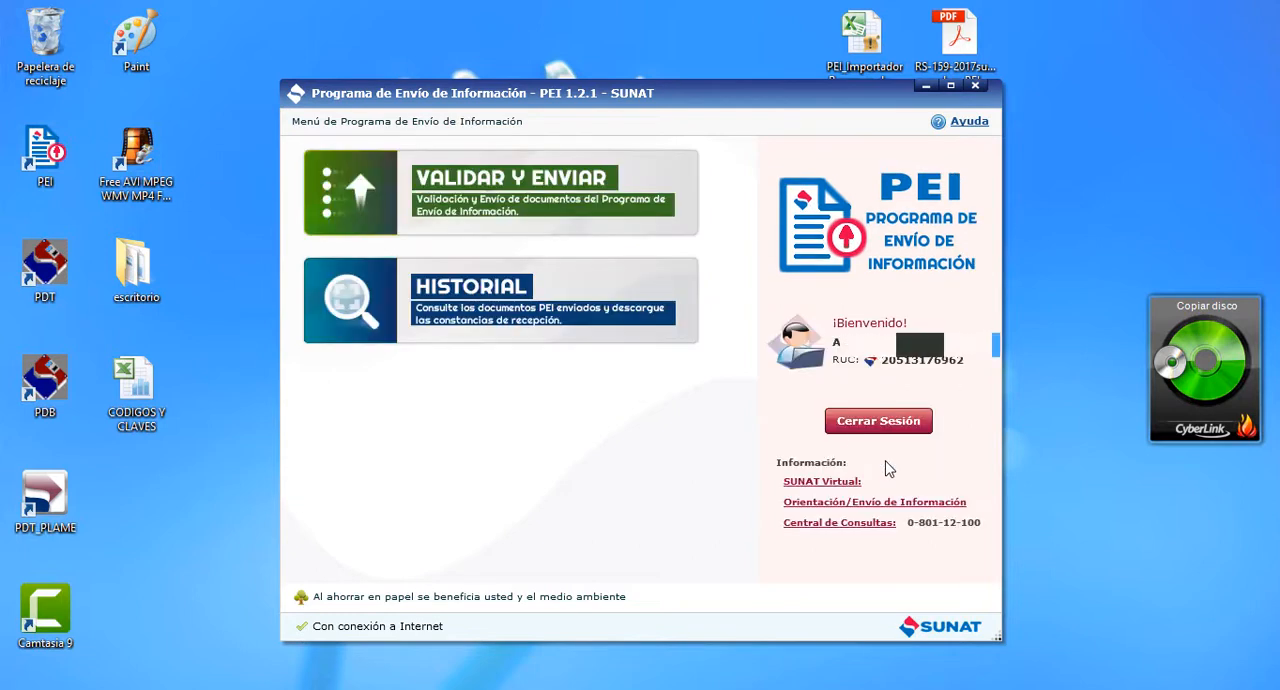
left_click(502, 195)
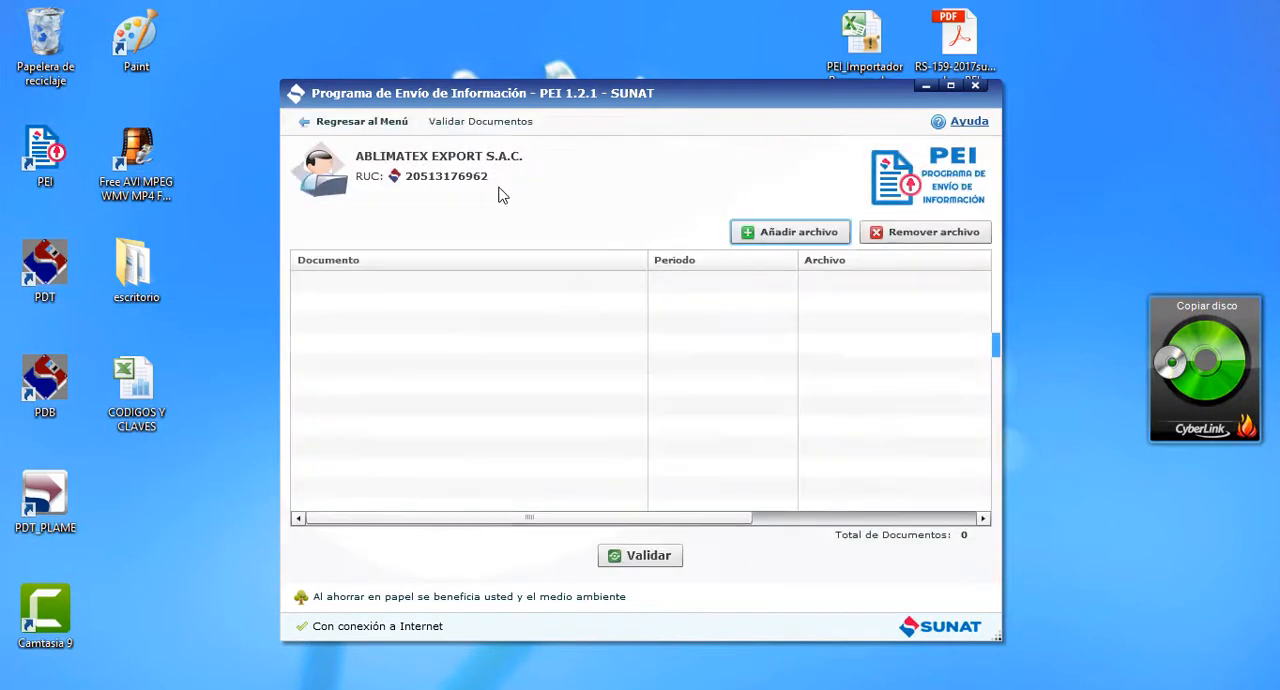
Rearrange the desktop so the TXT and ZIP files sit clear of the PEI window
left_click_drag(591, 89, 105, 92)
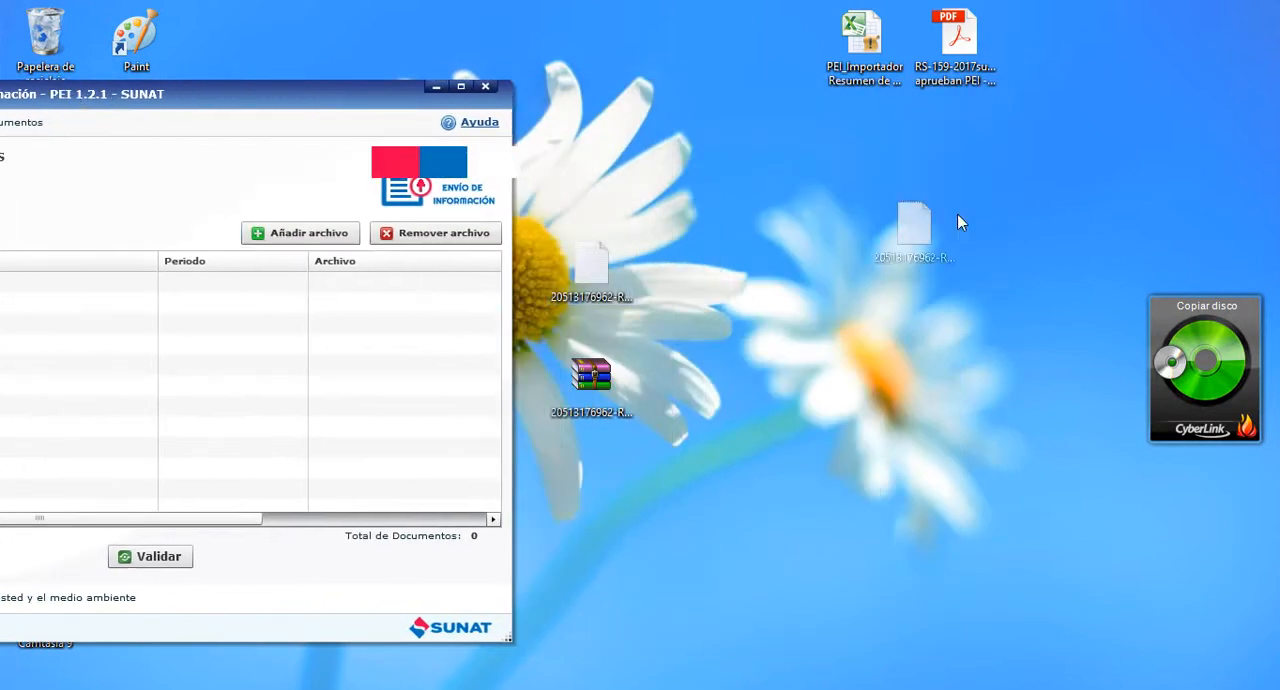
left_click_drag(909, 226, 1050, 156)
left_click_drag(597, 384, 1054, 298)
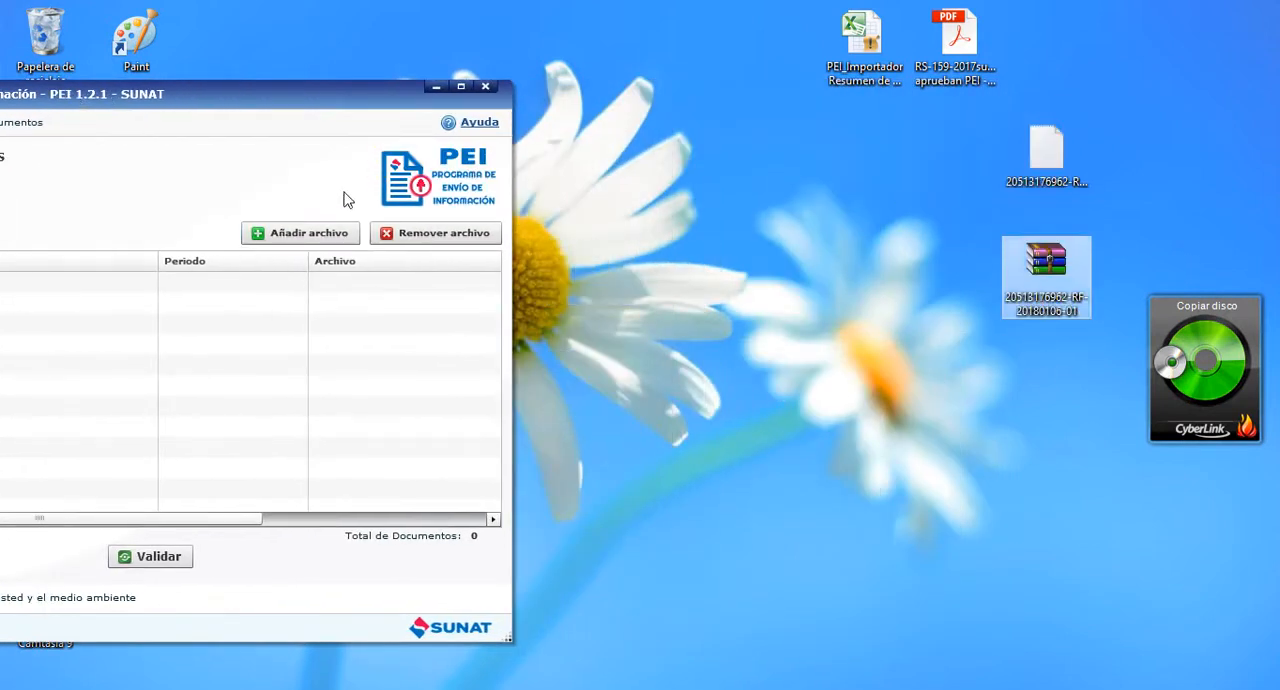
left_click_drag(240, 94, 648, 76)
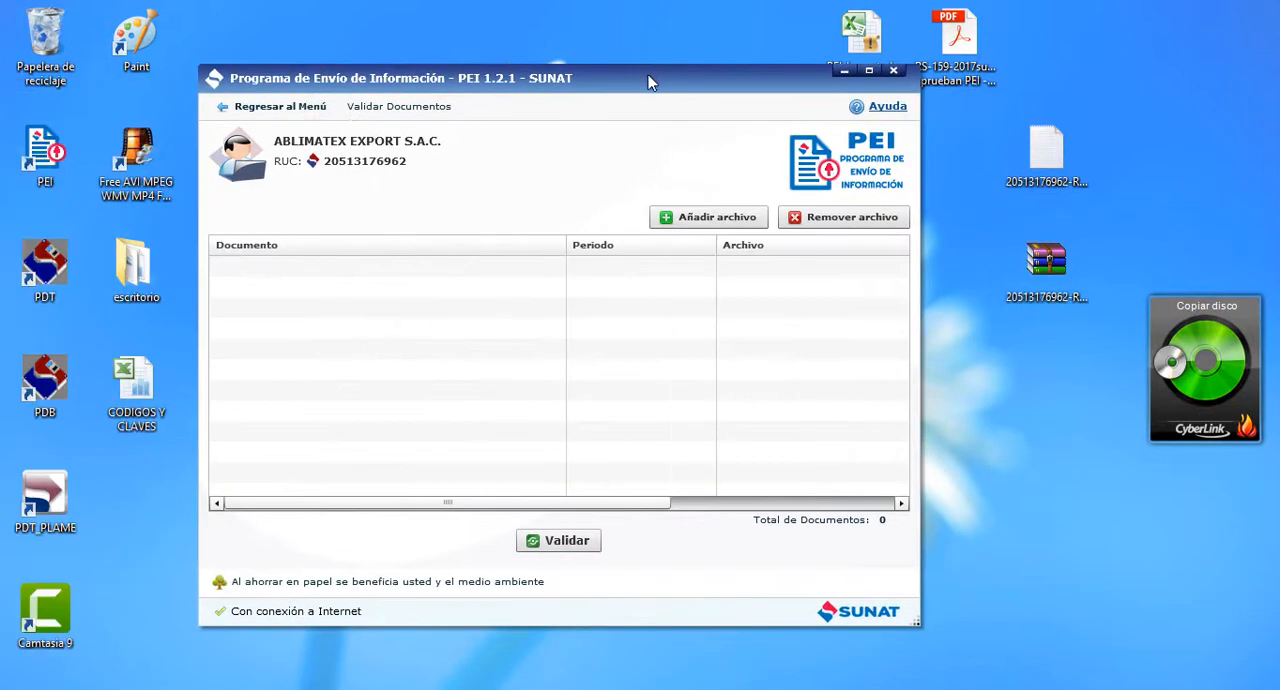
Add the contingency summary's TXT file from Escritorio to the documents for validation
left_click(692, 222)
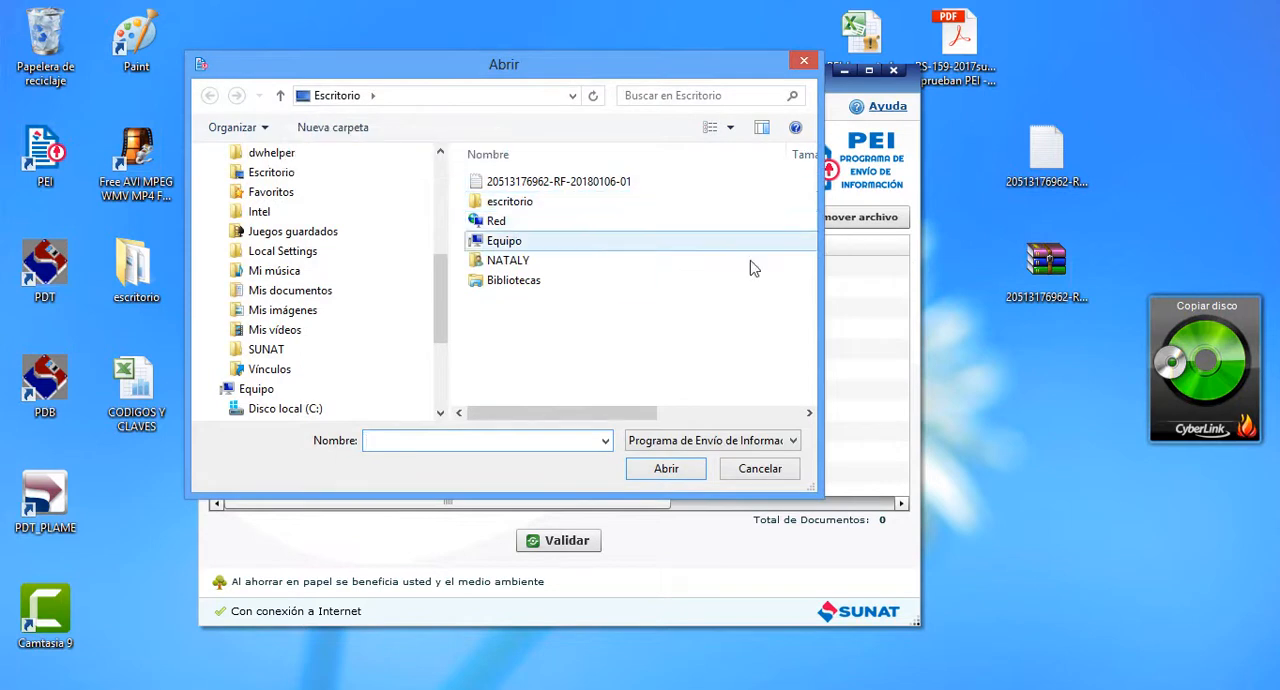
left_click(566, 186)
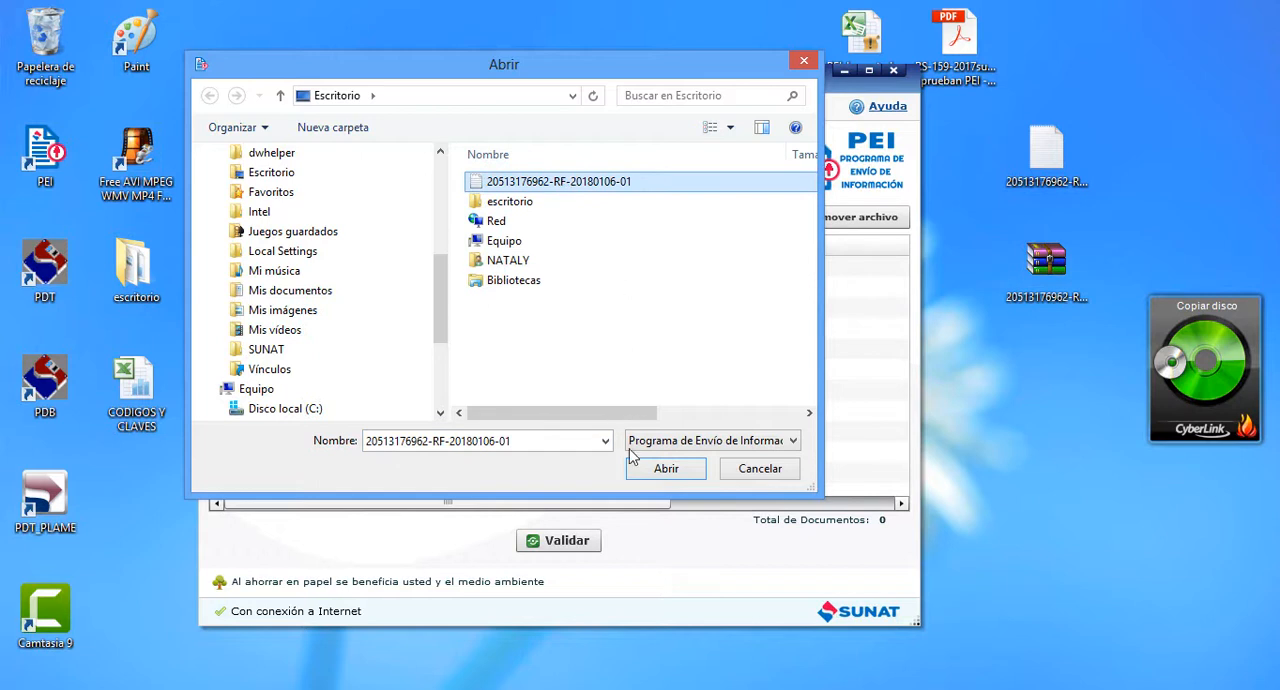
left_click(651, 469)
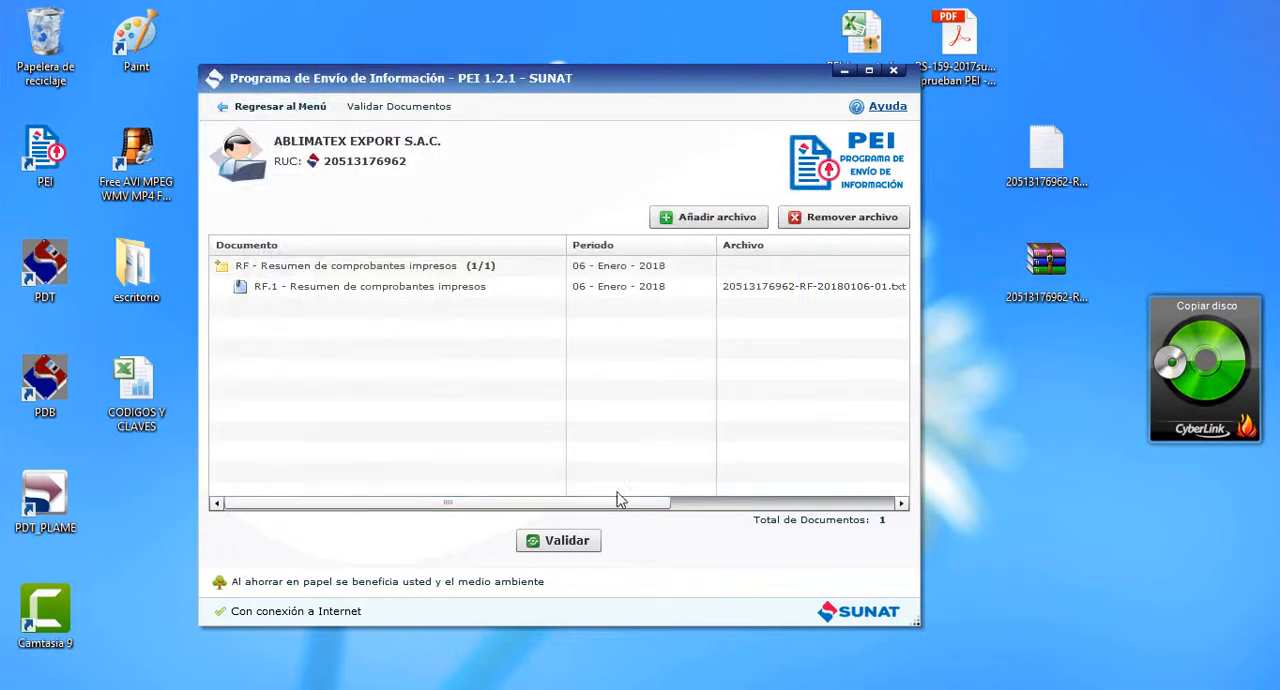
Validate the added Resumen de comprobantes impresos document and view the details of its constancia
left_click(558, 538)
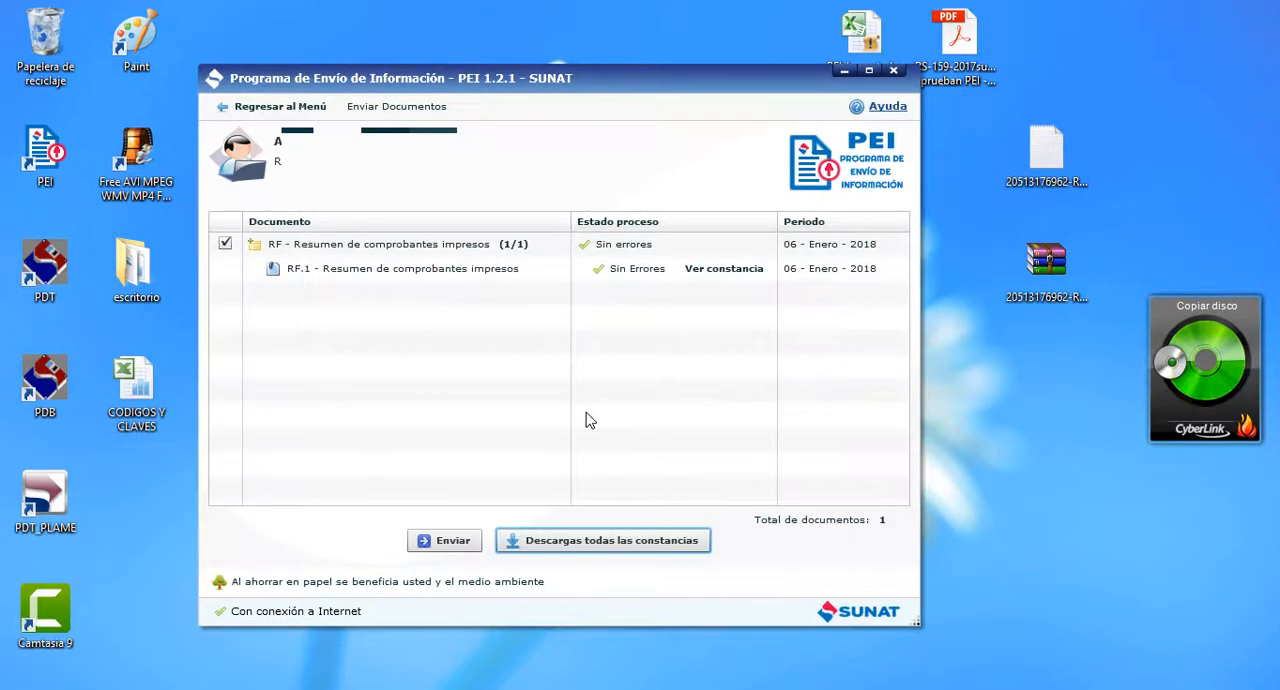
left_click(711, 281)
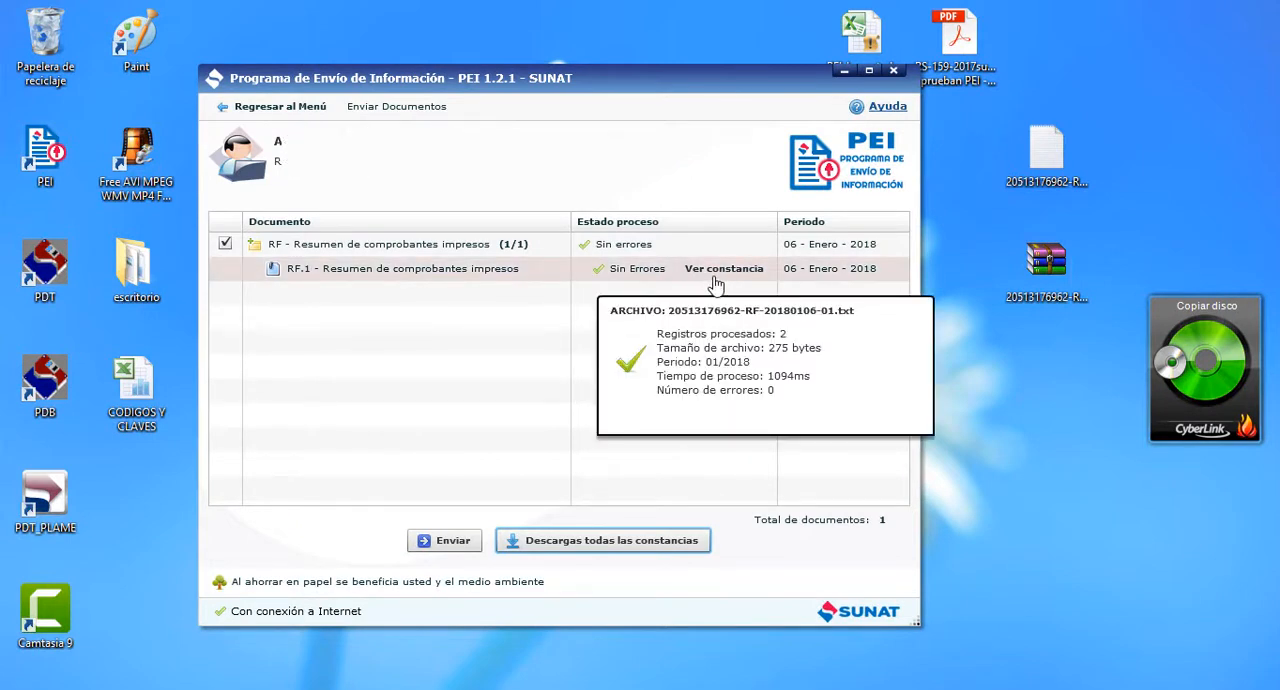